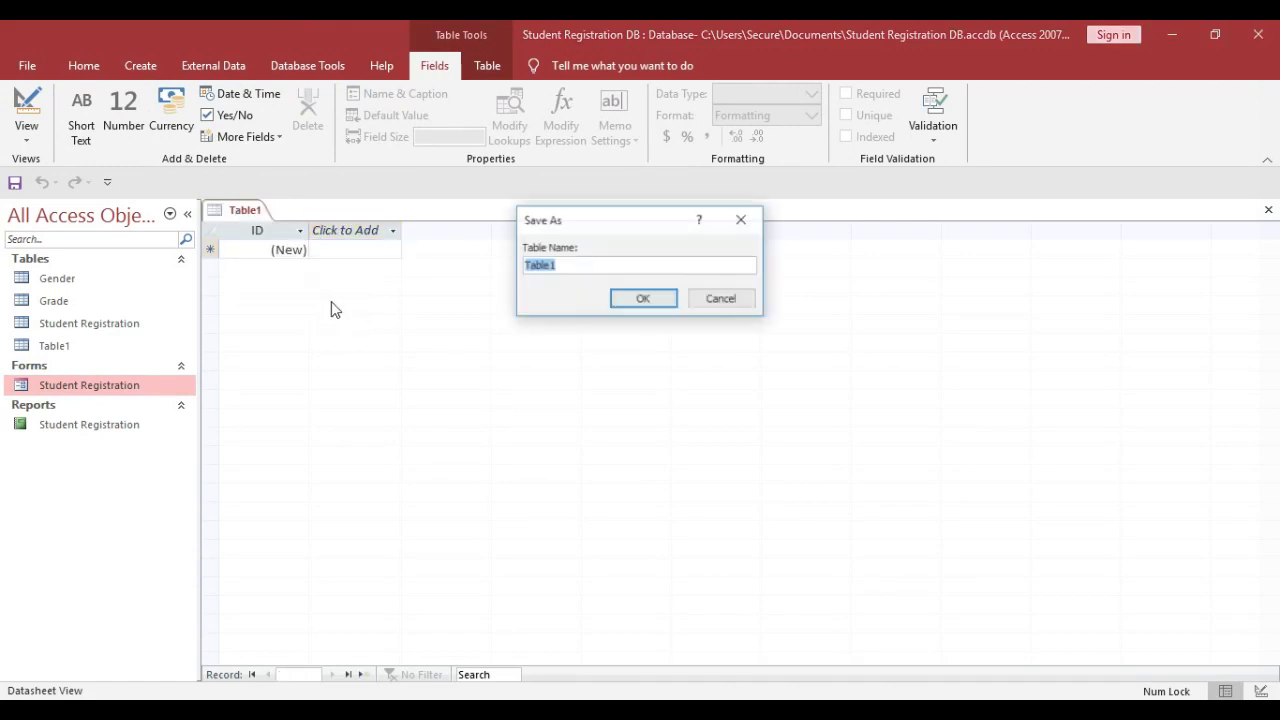
Save the new table under the name Attendance, opening it in Design view
{"action": "key", "text": "Caps_Lock"}
{"action": "type", "text": "A"}
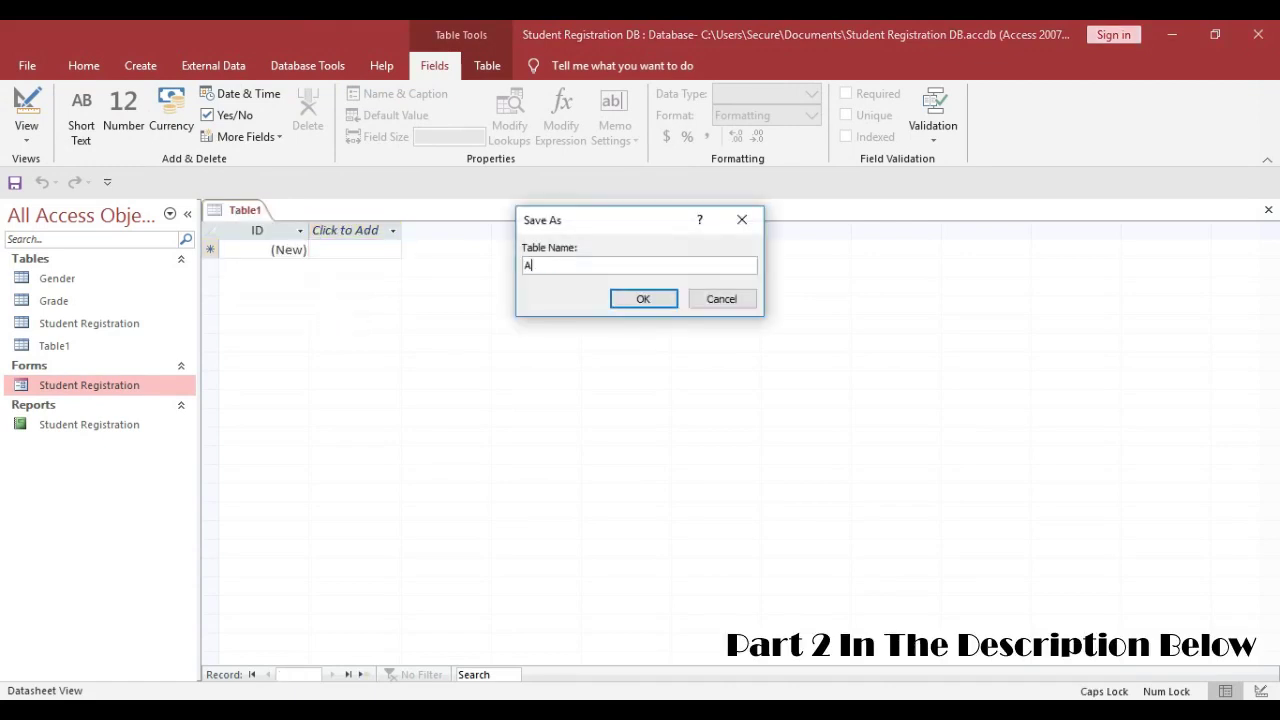
{"action": "key", "text": "Caps_Lock"}
{"action": "left_click", "coordinate": [643, 299]}
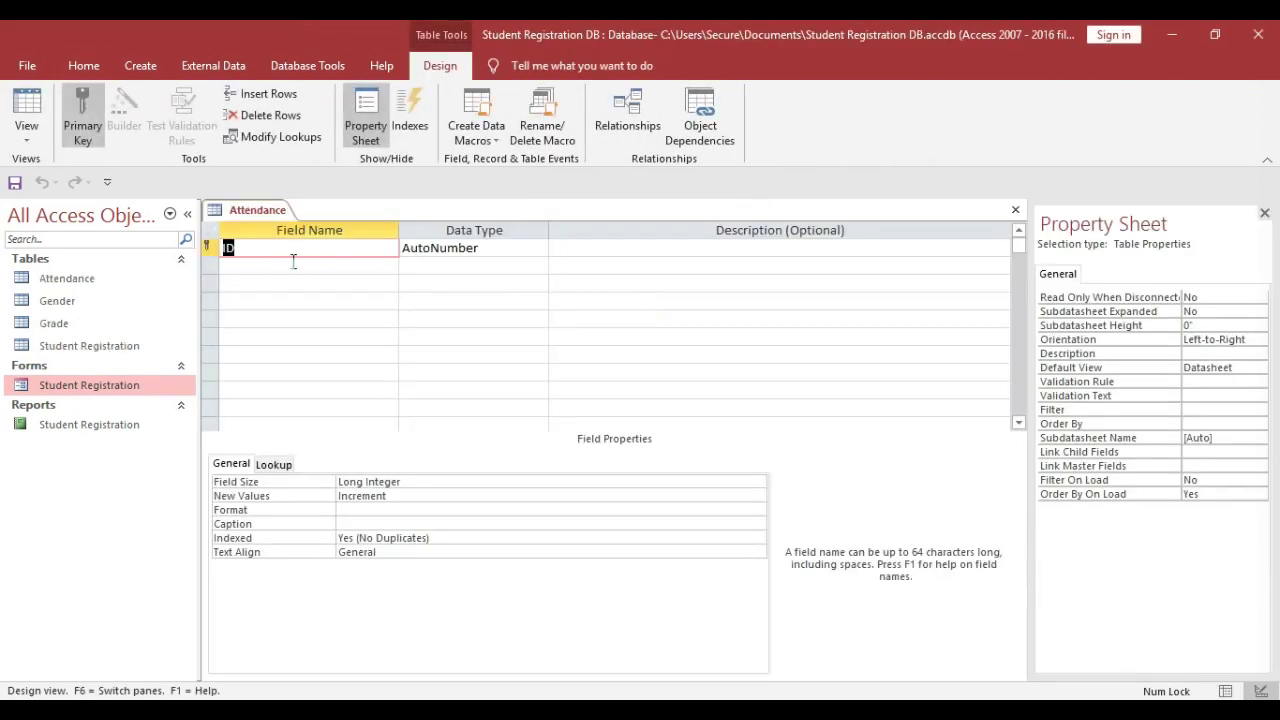
Rename the ID field as Student ID and remove its primary key
{"action": "type", "text": "Student"}
{"action": "left_click", "coordinate": [210, 250]}
{"action": "right_click", "coordinate": [207, 251]}
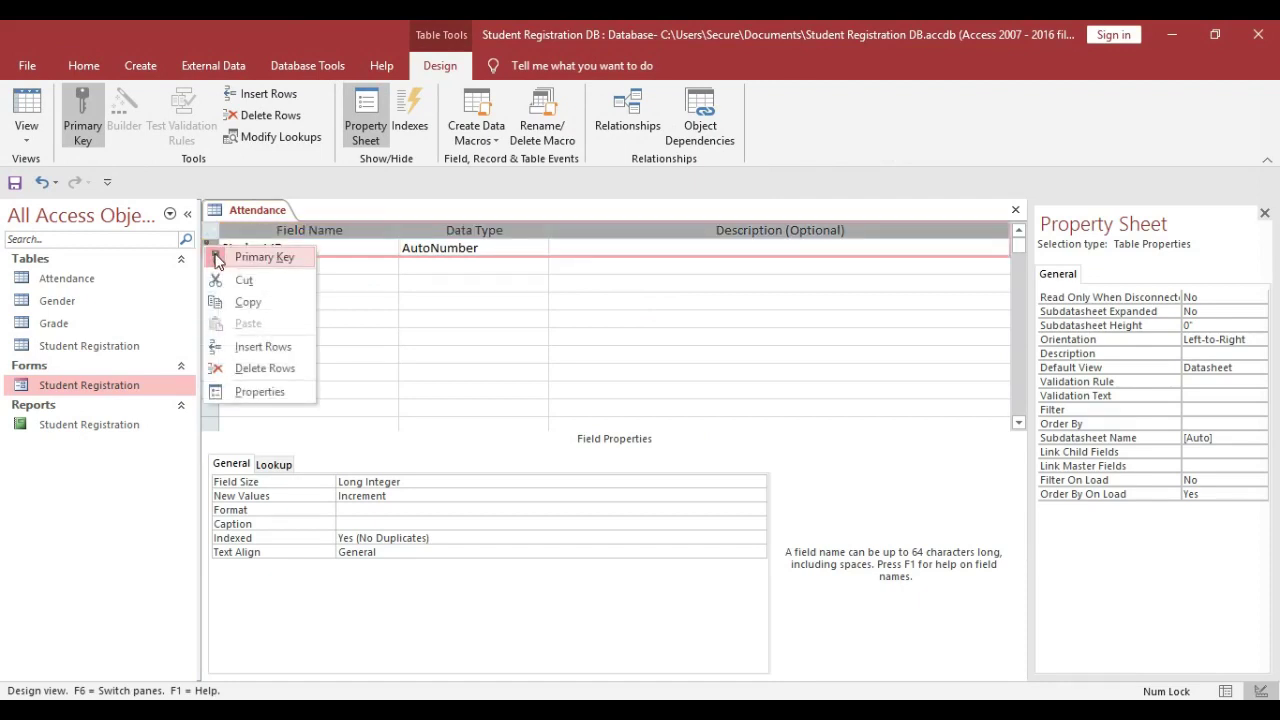
{"action": "left_click", "coordinate": [255, 255]}
Set the Student ID field's data type to Number
{"action": "left_click", "coordinate": [534, 250]}
{"action": "left_click", "coordinate": [539, 248]}
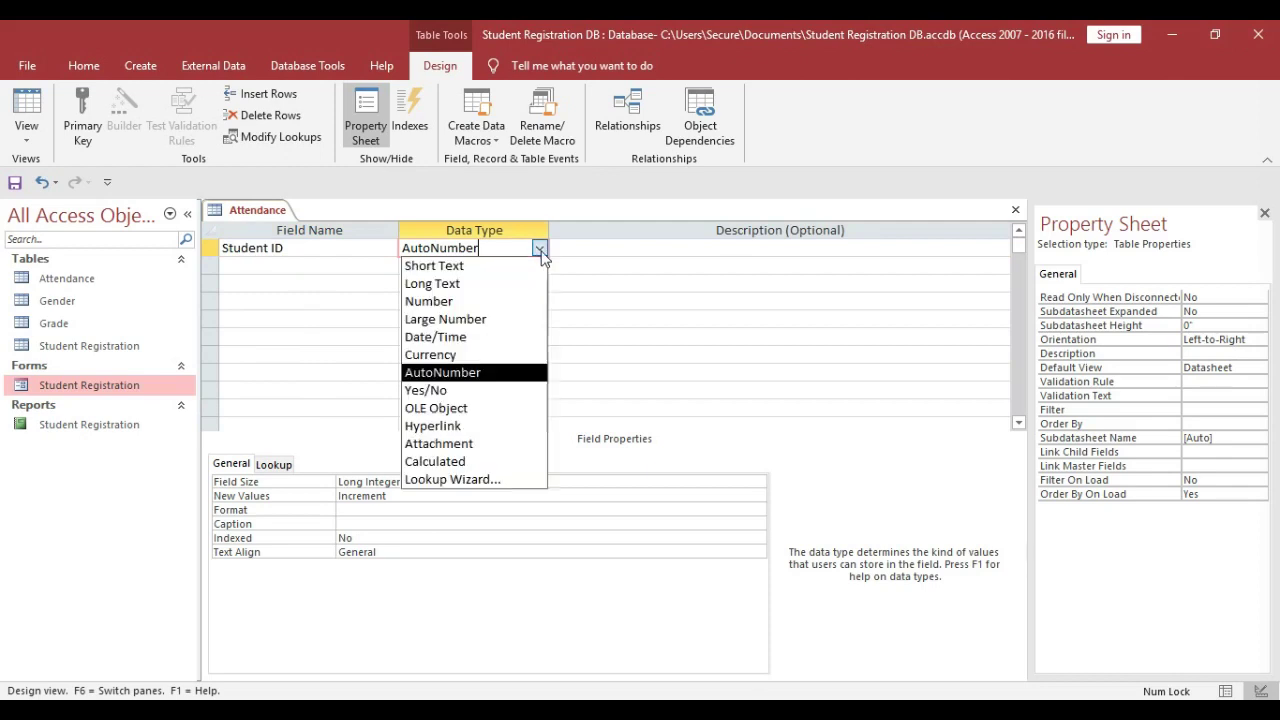
{"action": "left_click", "coordinate": [450, 302]}
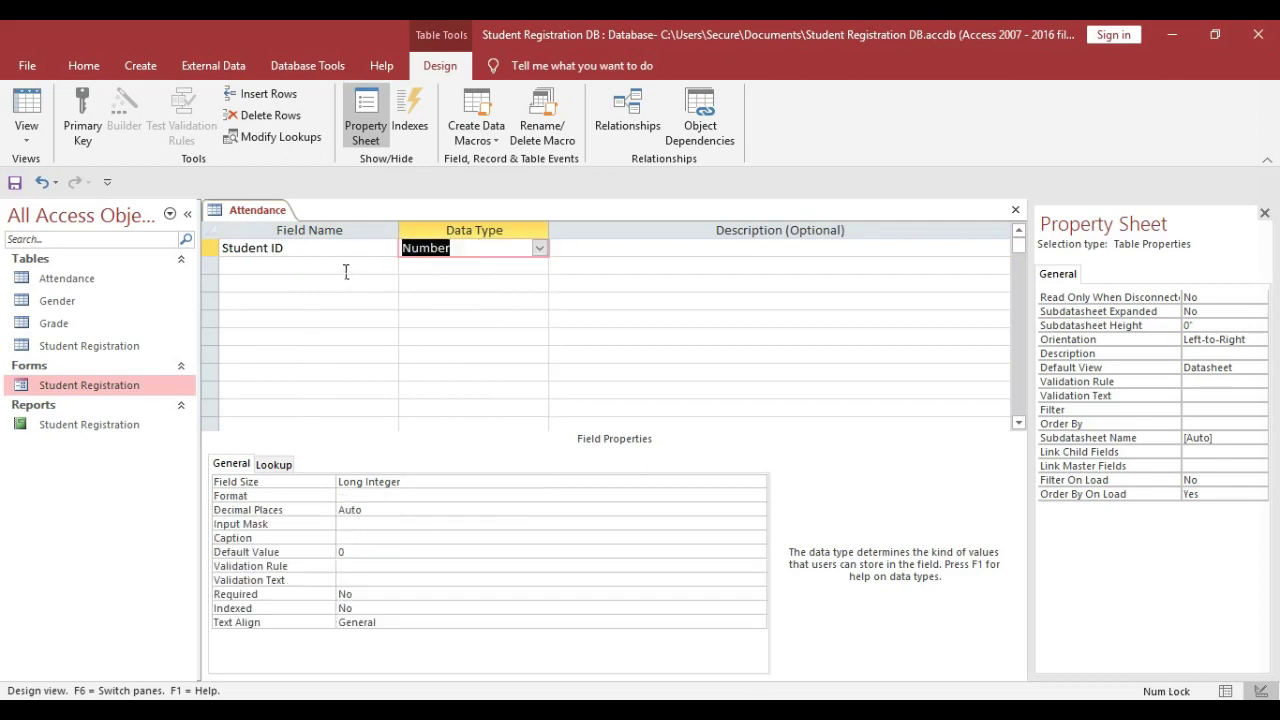
Add a second field to the Attendance table, named Current Date
{"action": "left_click", "coordinate": [346, 271]}
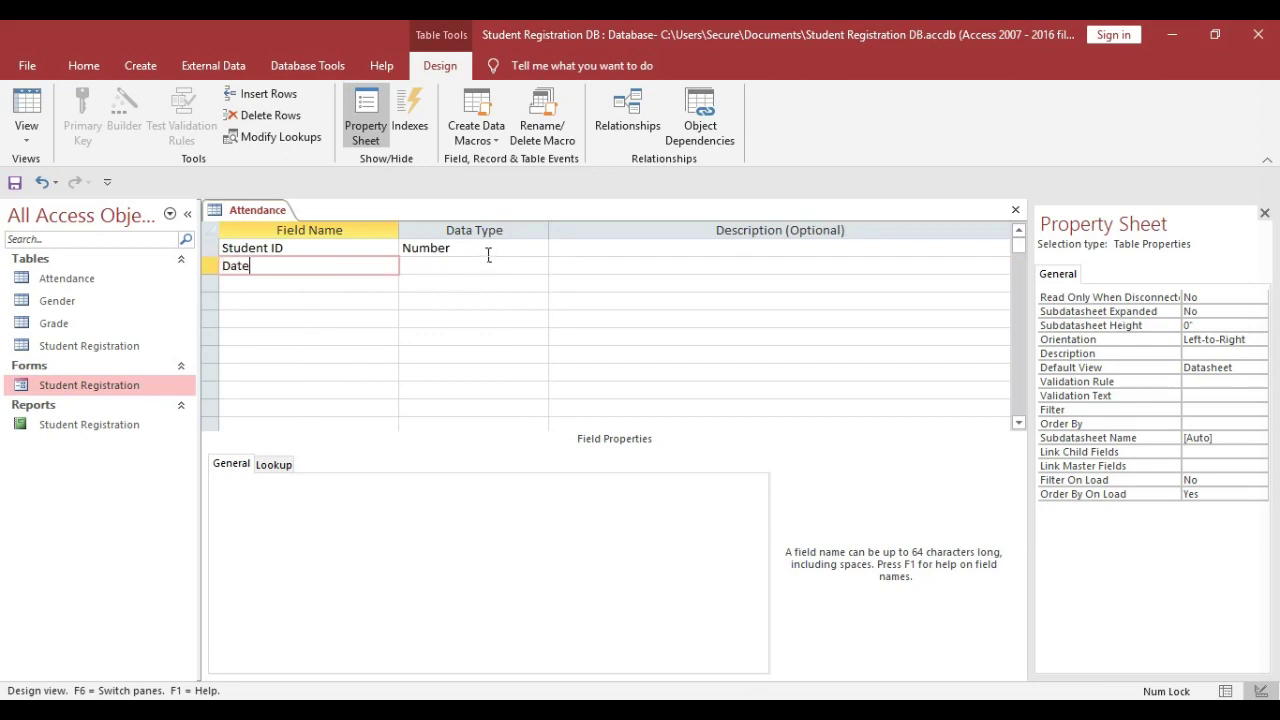
{"action": "left_click", "coordinate": [320, 290]}
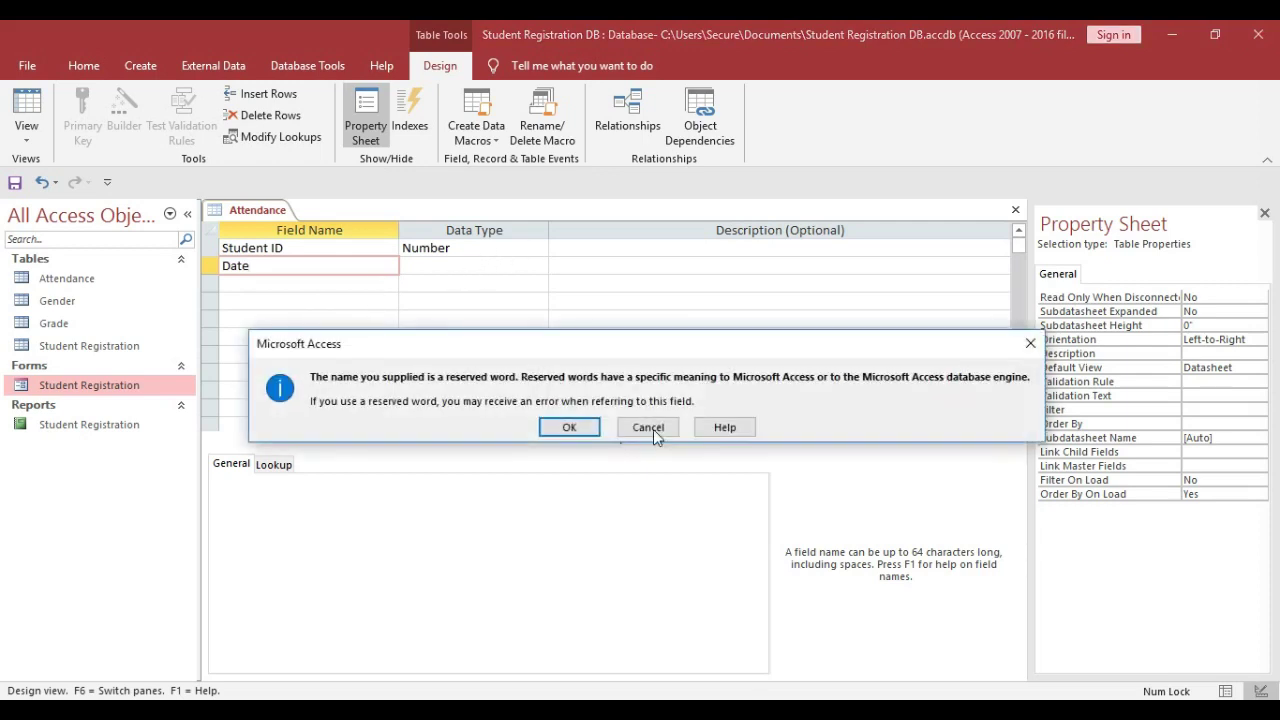
{"action": "left_click", "coordinate": [571, 423]}
{"action": "left_click", "coordinate": [270, 268]}
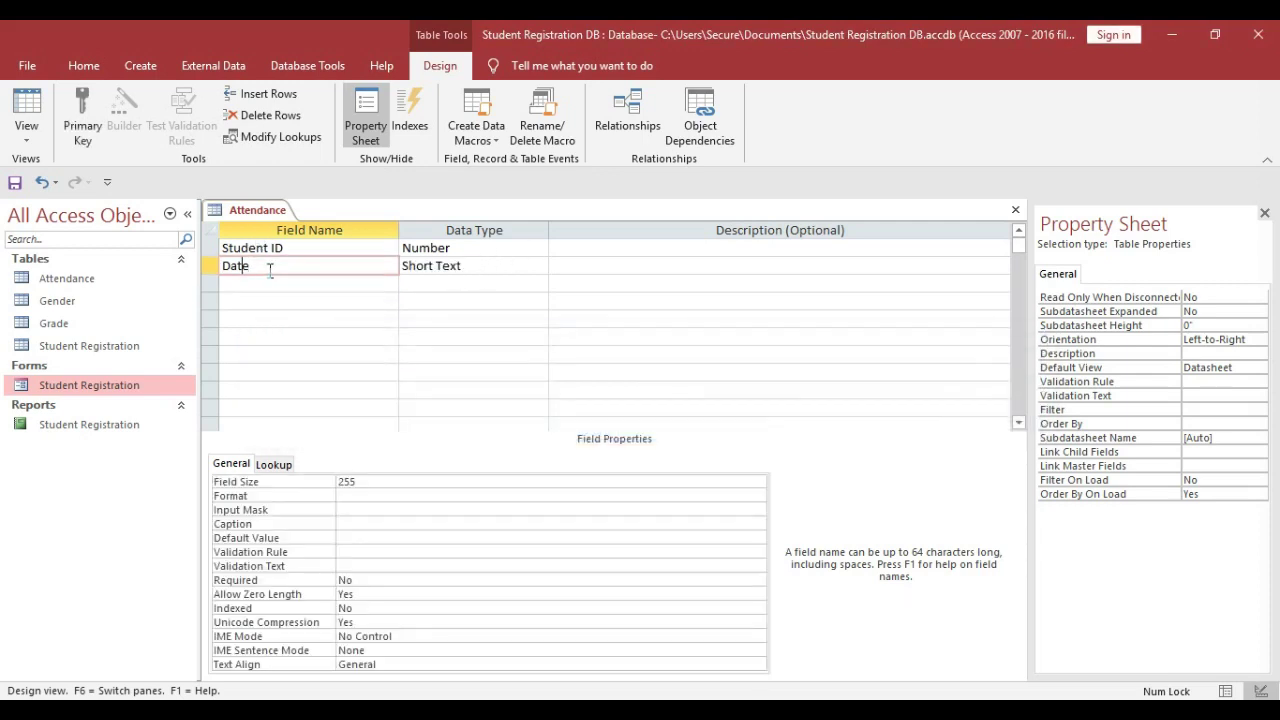
{"action": "type", "text": "Currenc"}
{"action": "key", "text": "BackSpace"}
{"action": "type", "text": "t"}
{"action": "left_click", "coordinate": [281, 289]}
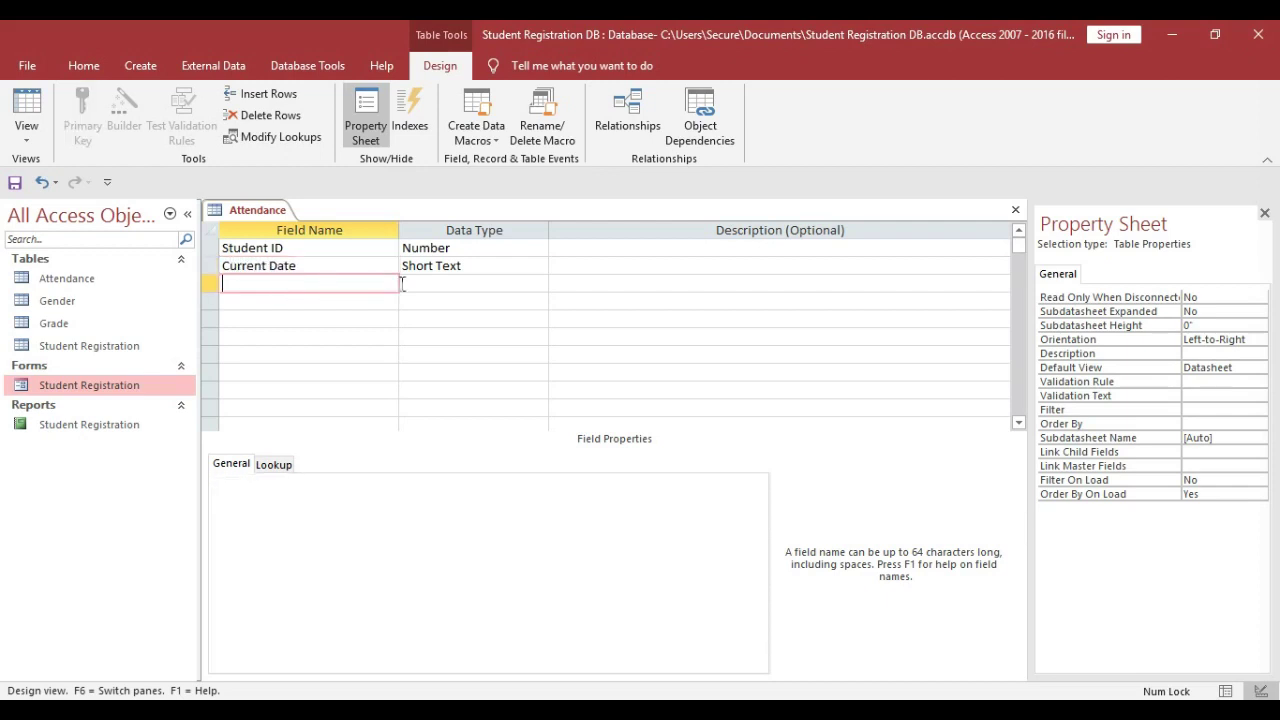
Set the Current Date field's data type to Date/Time
{"action": "left_click", "coordinate": [505, 266]}
{"action": "left_click", "coordinate": [541, 268]}
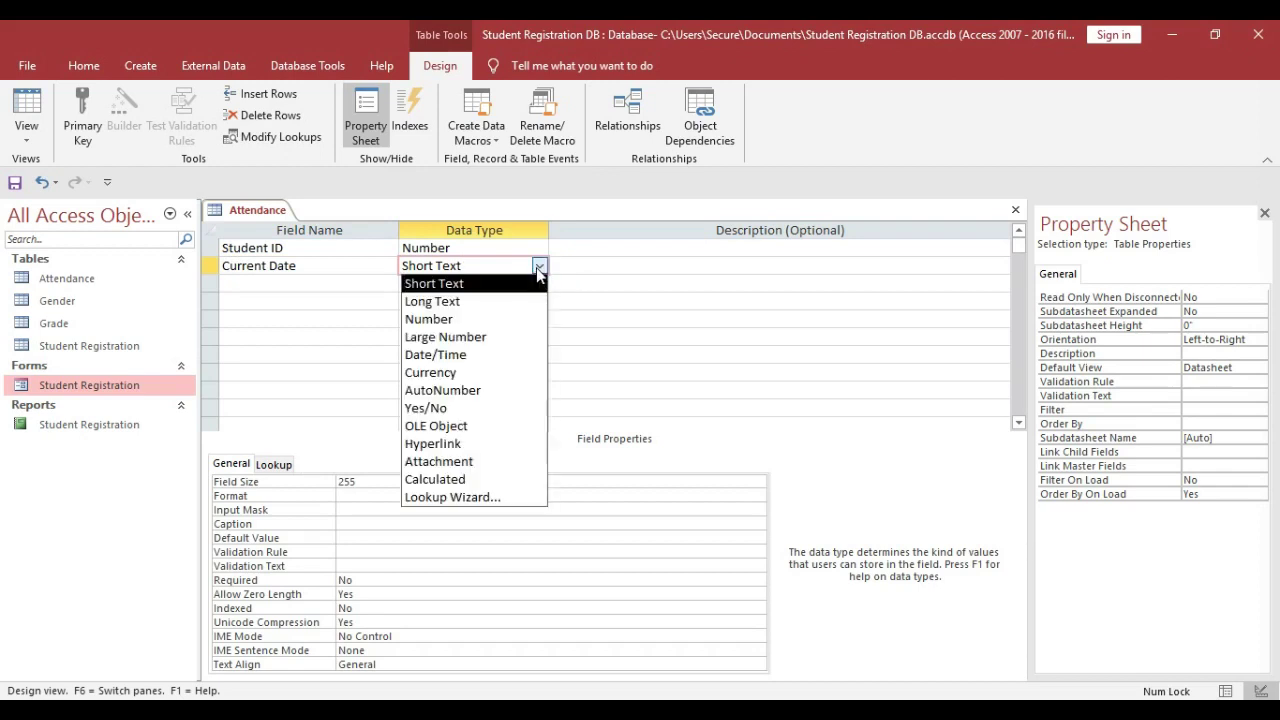
{"action": "left_click", "coordinate": [467, 356]}
Add a Short Text field named Mark and set its lookup display control to Combo Box
{"action": "left_click", "coordinate": [344, 285]}
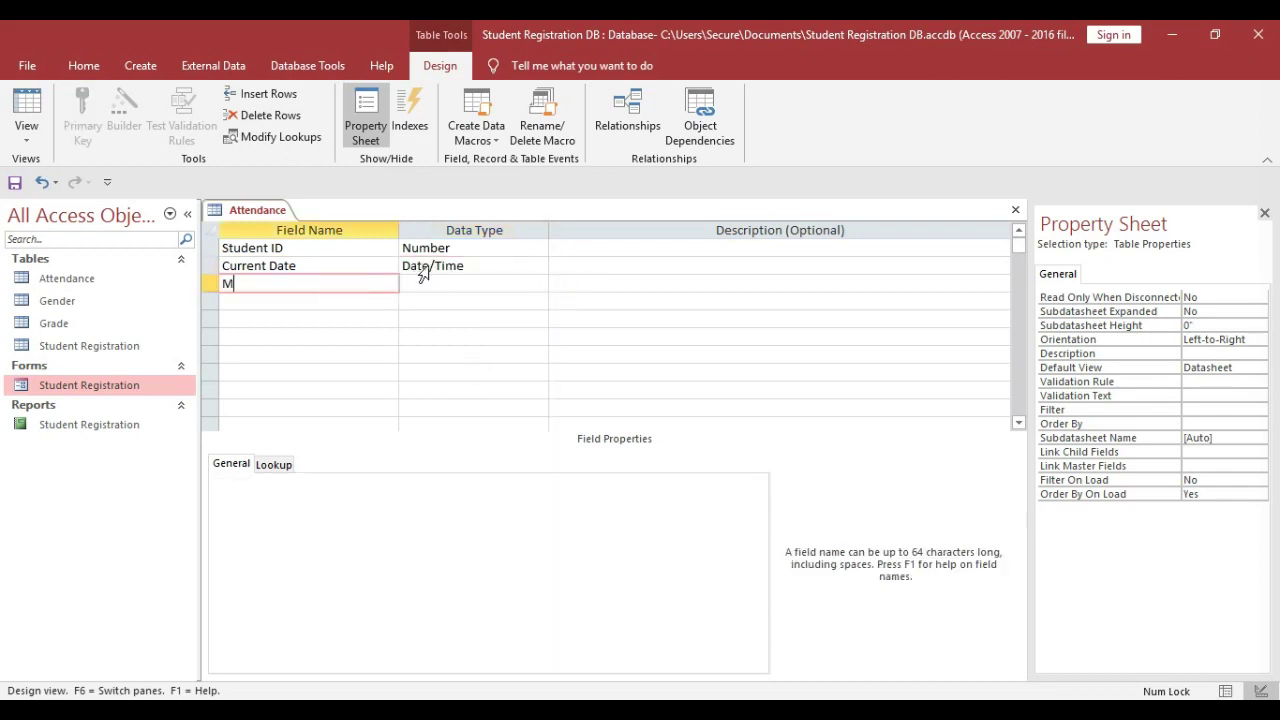
{"action": "left_click", "coordinate": [383, 303]}
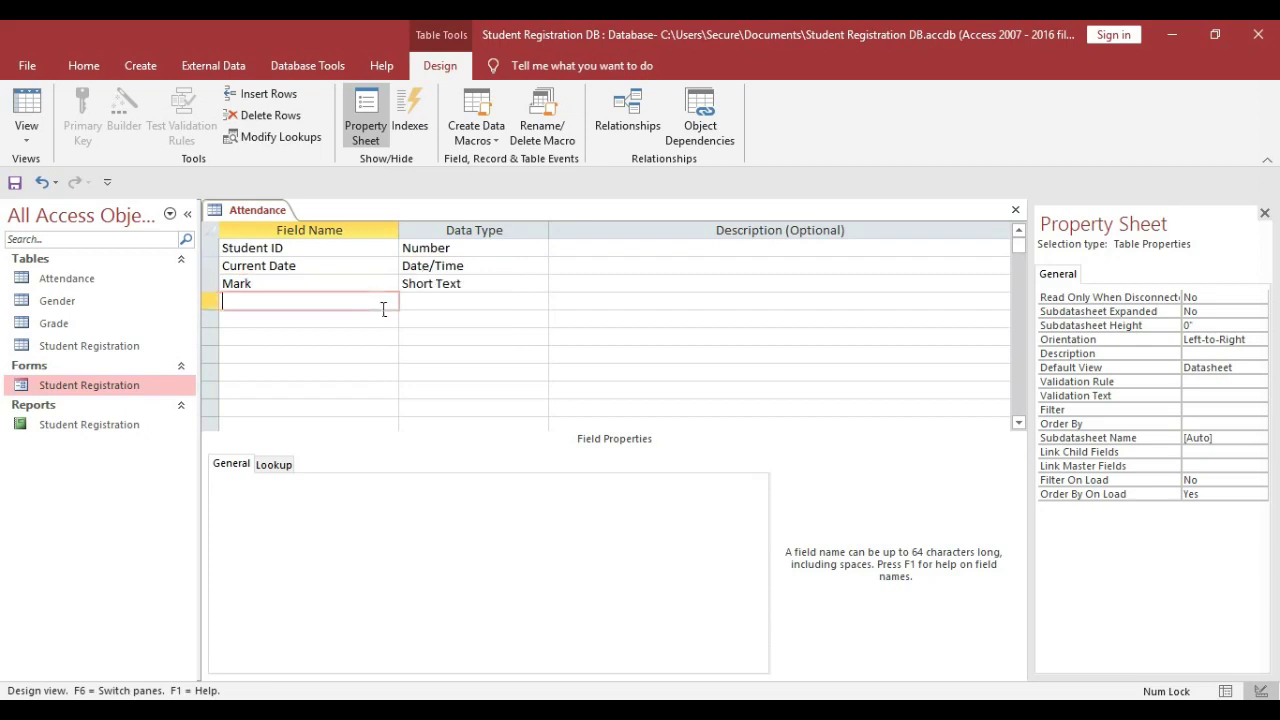
{"action": "left_click", "coordinate": [466, 298]}
{"action": "left_click", "coordinate": [466, 284]}
{"action": "left_click", "coordinate": [287, 466]}
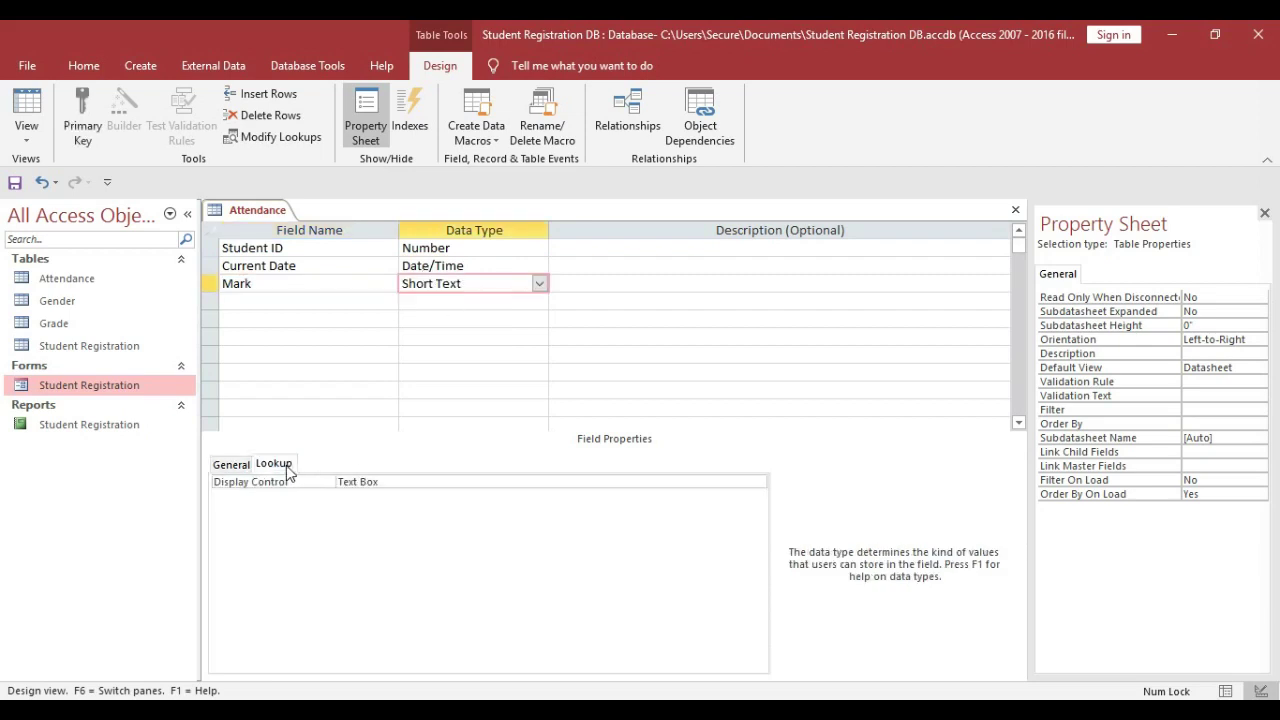
{"action": "left_click", "coordinate": [565, 484]}
{"action": "left_click", "coordinate": [757, 482]}
{"action": "left_click", "coordinate": [463, 521]}
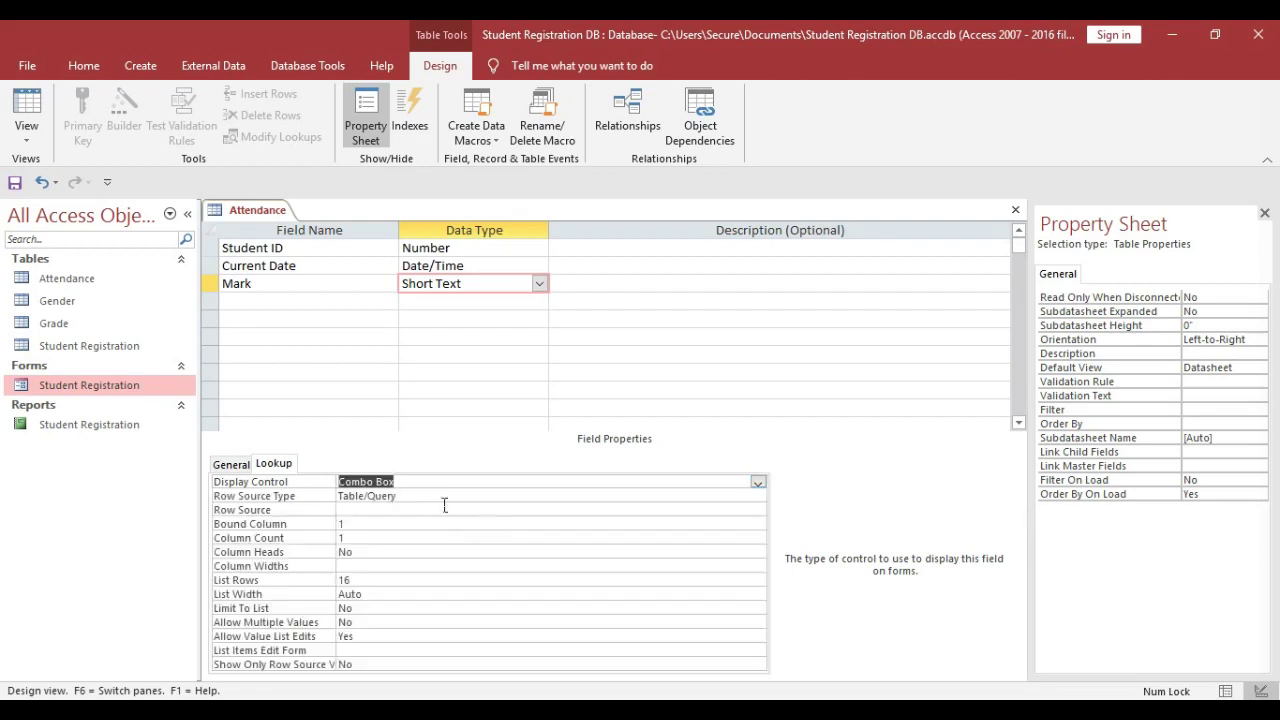
Add a Short Text field named Permission and set its lookup display control to Combo Box
{"action": "left_click", "coordinate": [343, 292]}
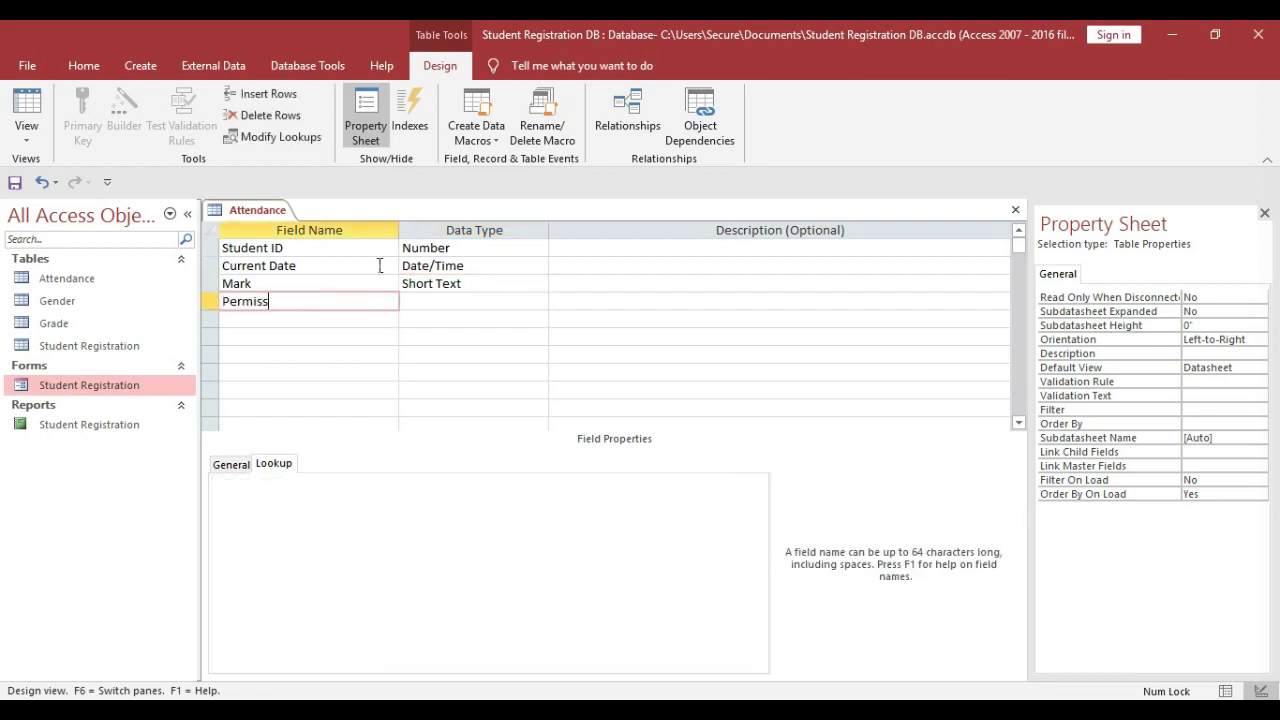
{"action": "left_click", "coordinate": [378, 318]}
{"action": "left_click", "coordinate": [509, 304]}
{"action": "left_click", "coordinate": [437, 483]}
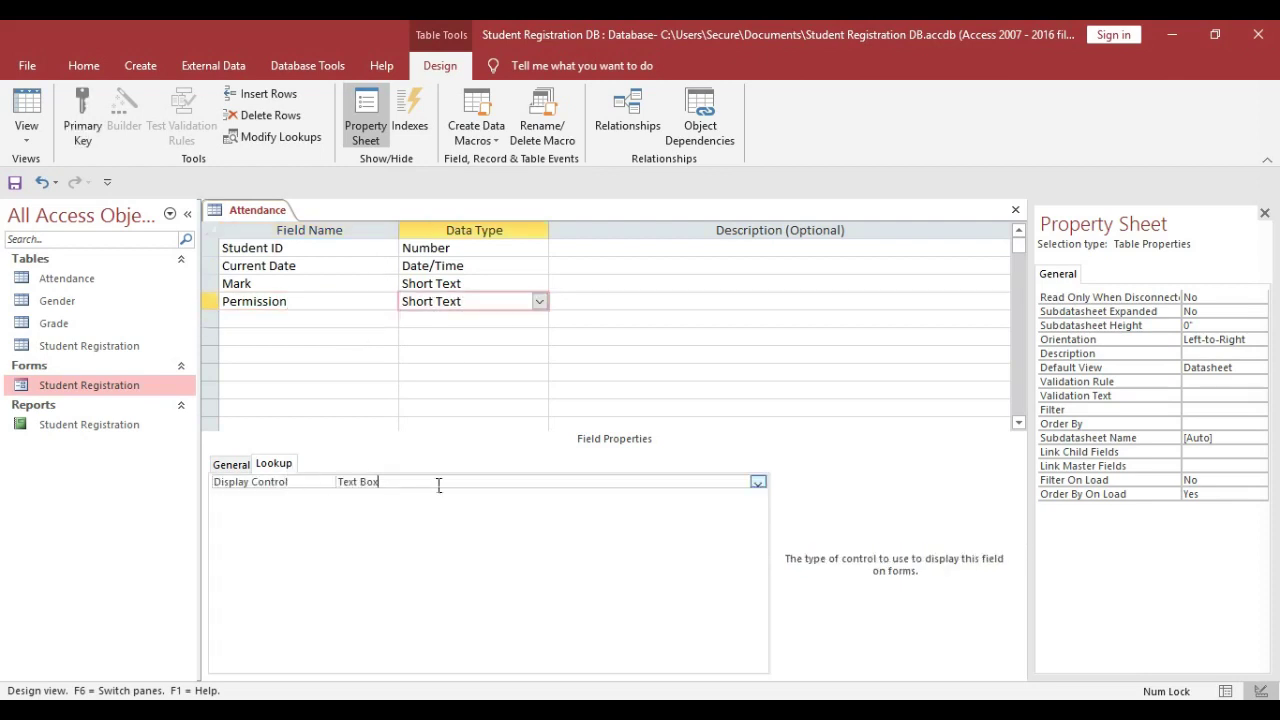
{"action": "left_click", "coordinate": [757, 482]}
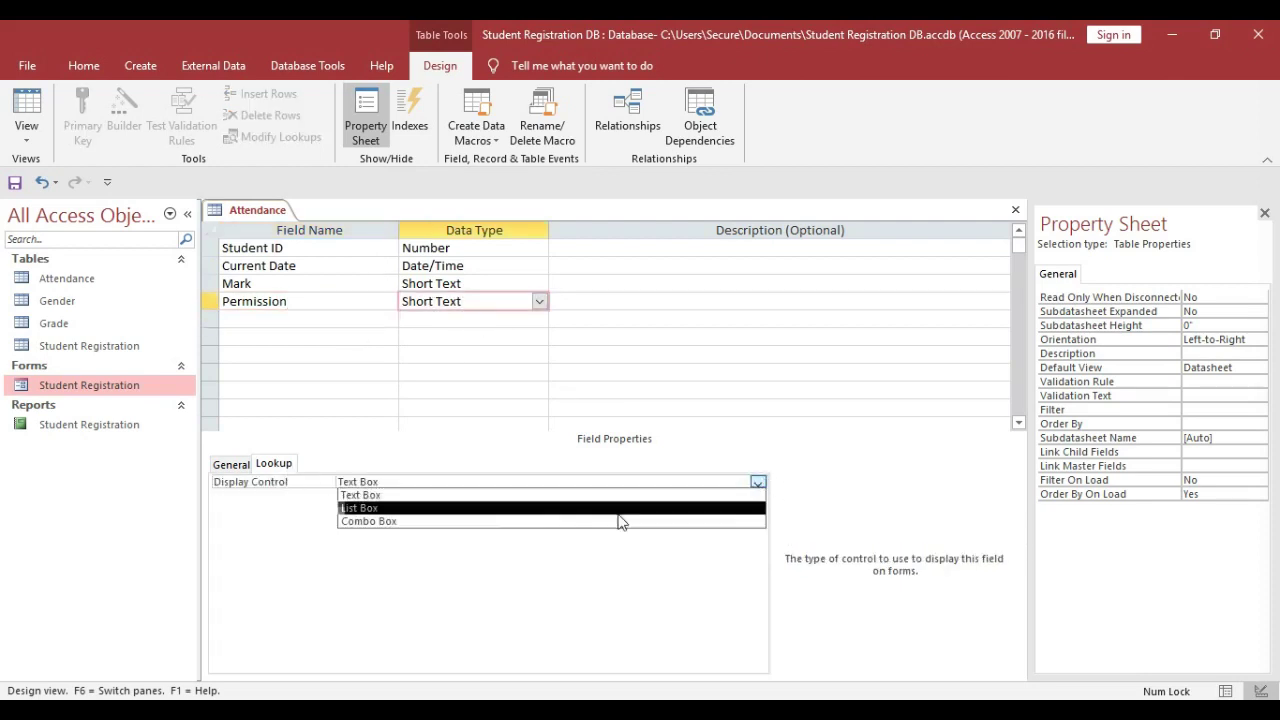
{"action": "left_click", "coordinate": [380, 525]}
Add a field named Reason with the Long Text data type
{"action": "left_click", "coordinate": [315, 319]}
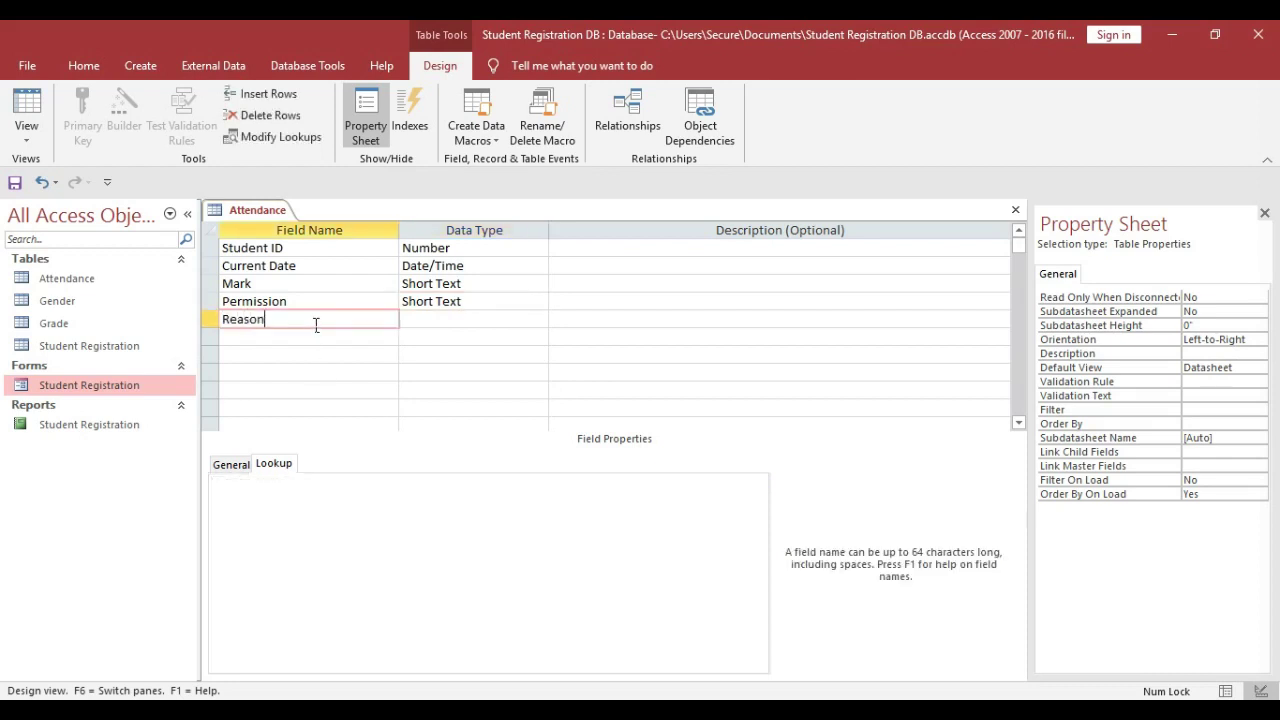
{"action": "left_click", "coordinate": [377, 350]}
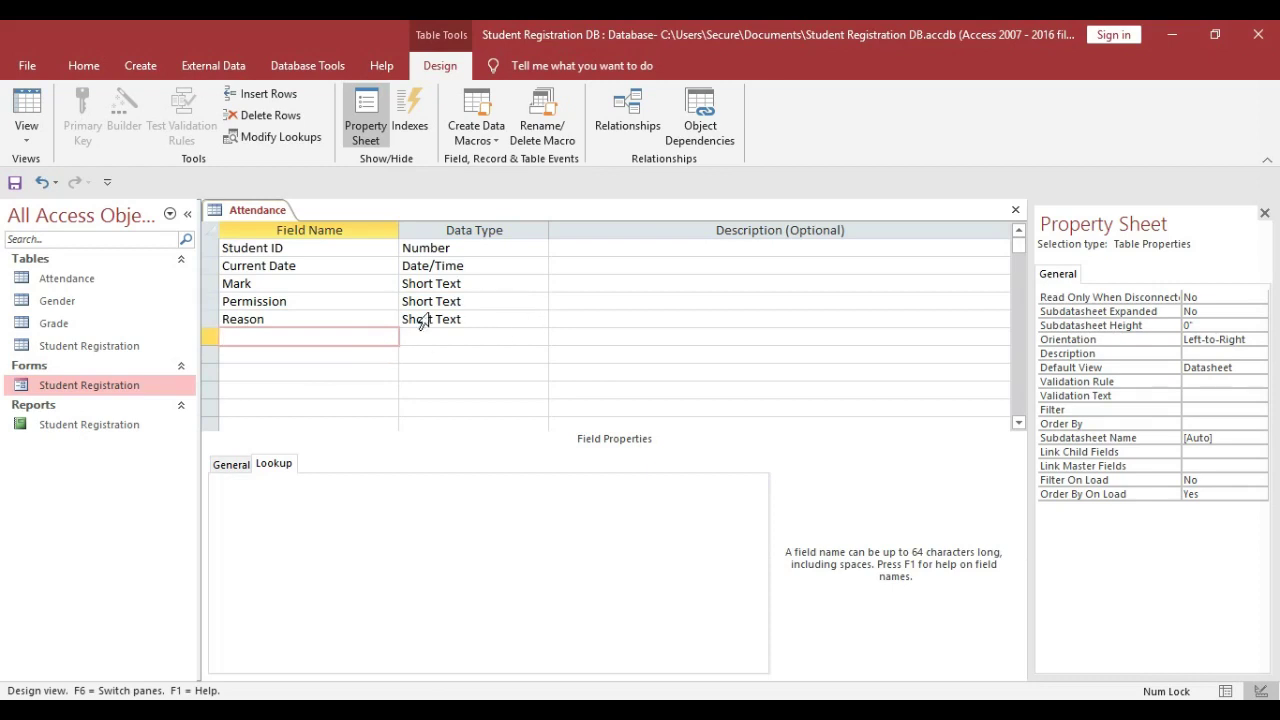
{"action": "left_click", "coordinate": [500, 320]}
{"action": "left_click", "coordinate": [539, 319]}
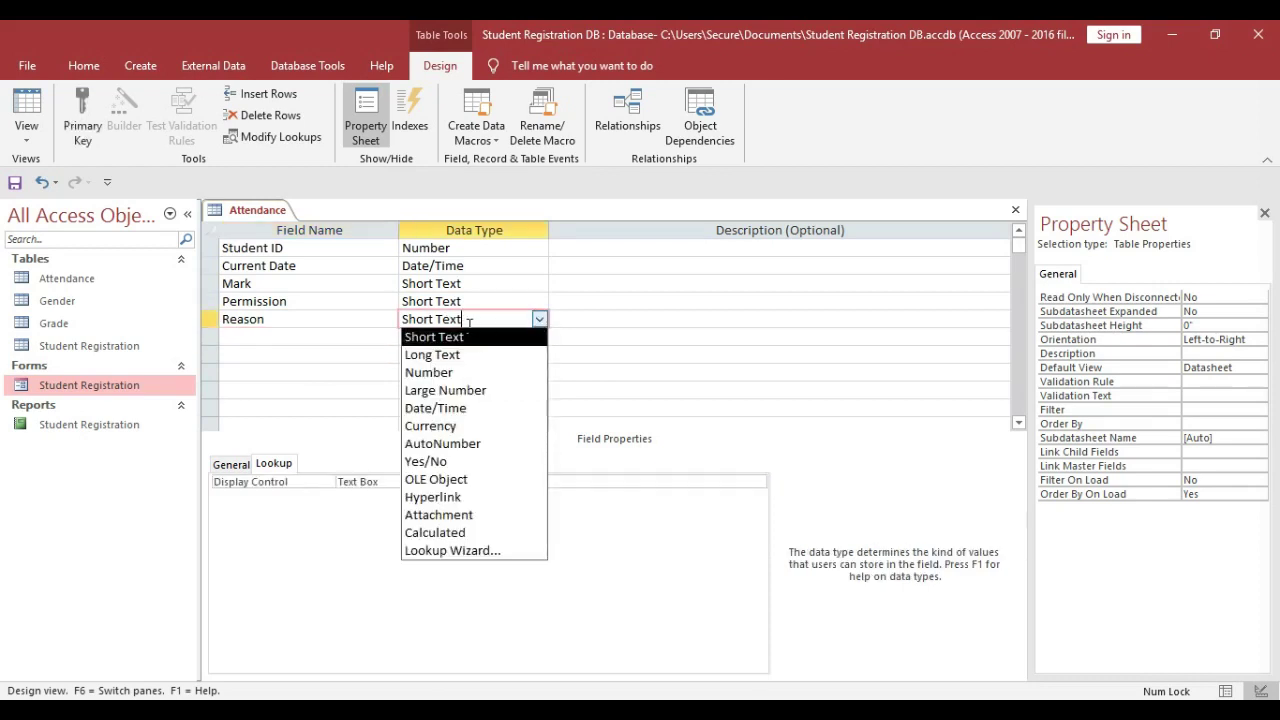
{"action": "left_click", "coordinate": [440, 355]}
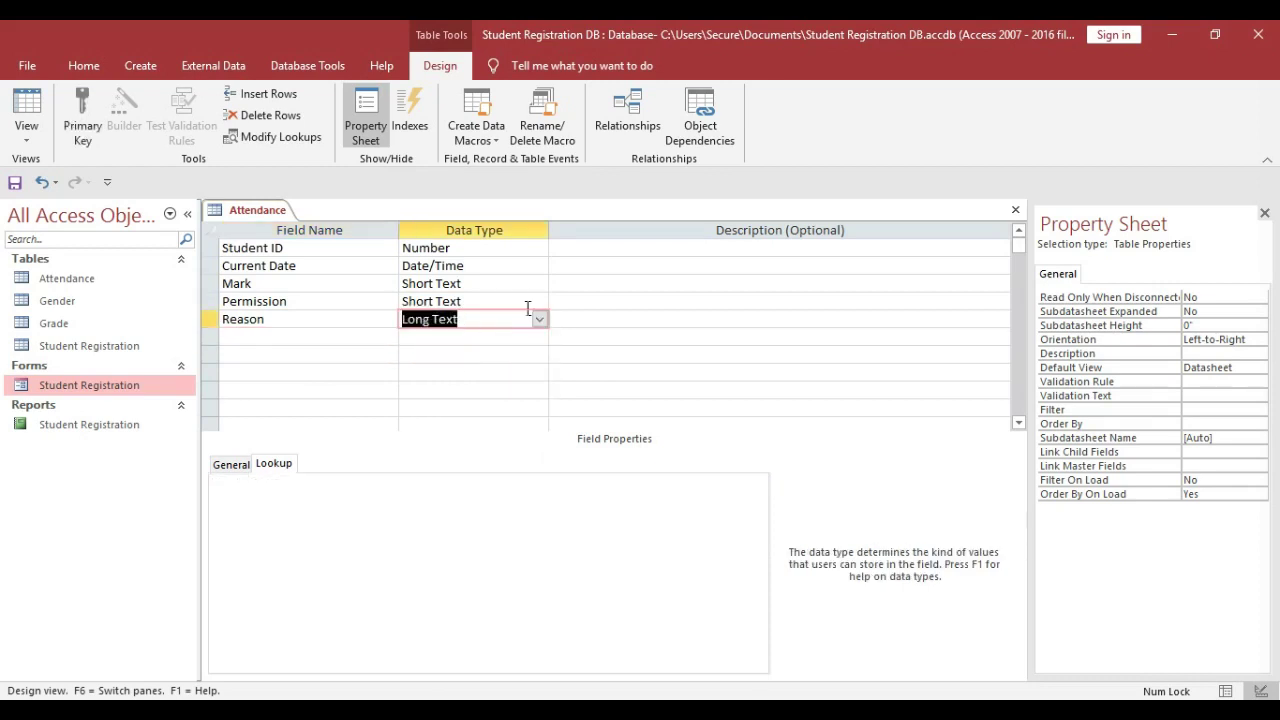
Save the Attendance table's design and close the table
{"action": "left_click", "coordinate": [277, 337]}
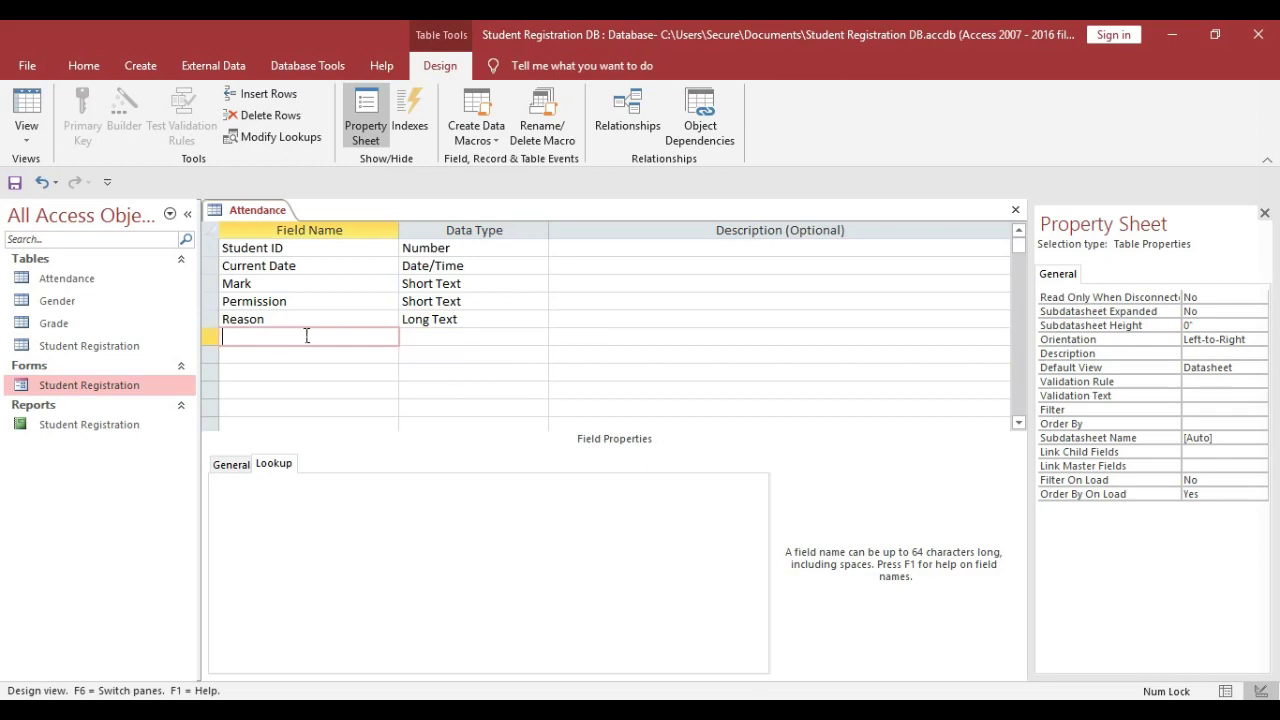
{"action": "key", "text": "ctrl+s"}
{"action": "key", "text": "ctrl+w"}
Open the database relationships and add the Attendance and Student Registration tables to the layout
{"action": "left_click", "coordinate": [150, 70]}
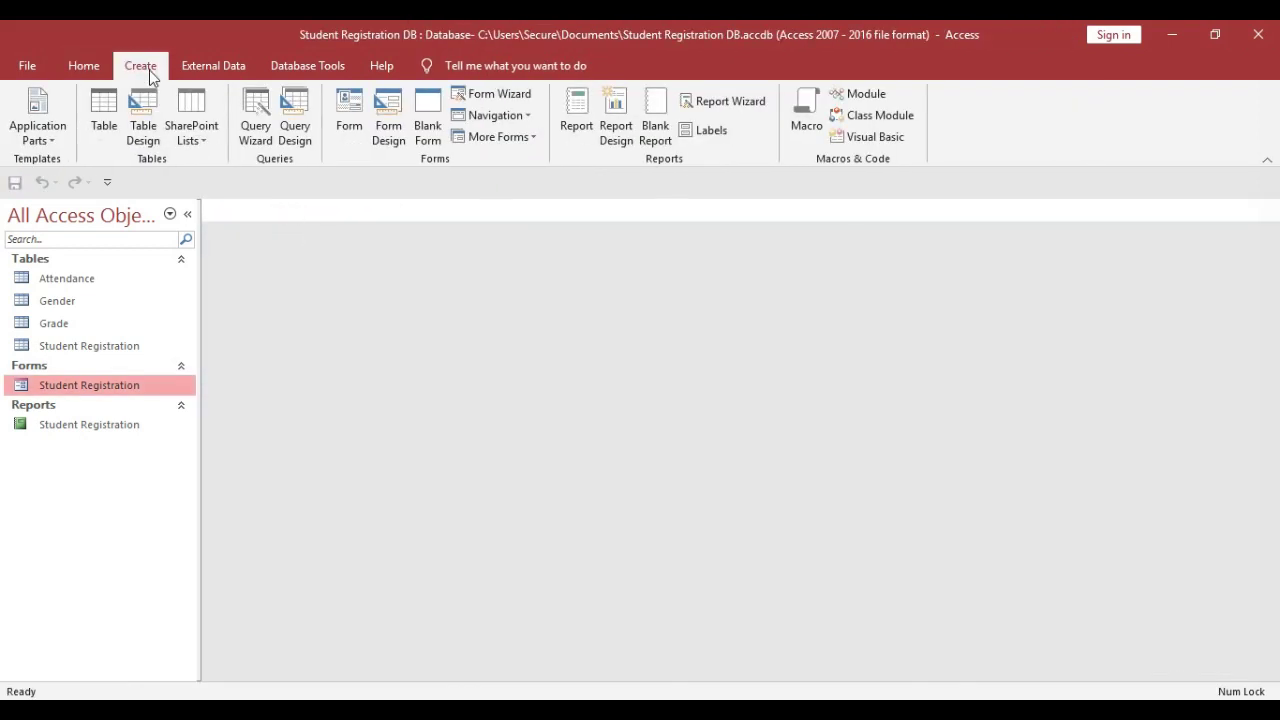
{"action": "left_click", "coordinate": [335, 65]}
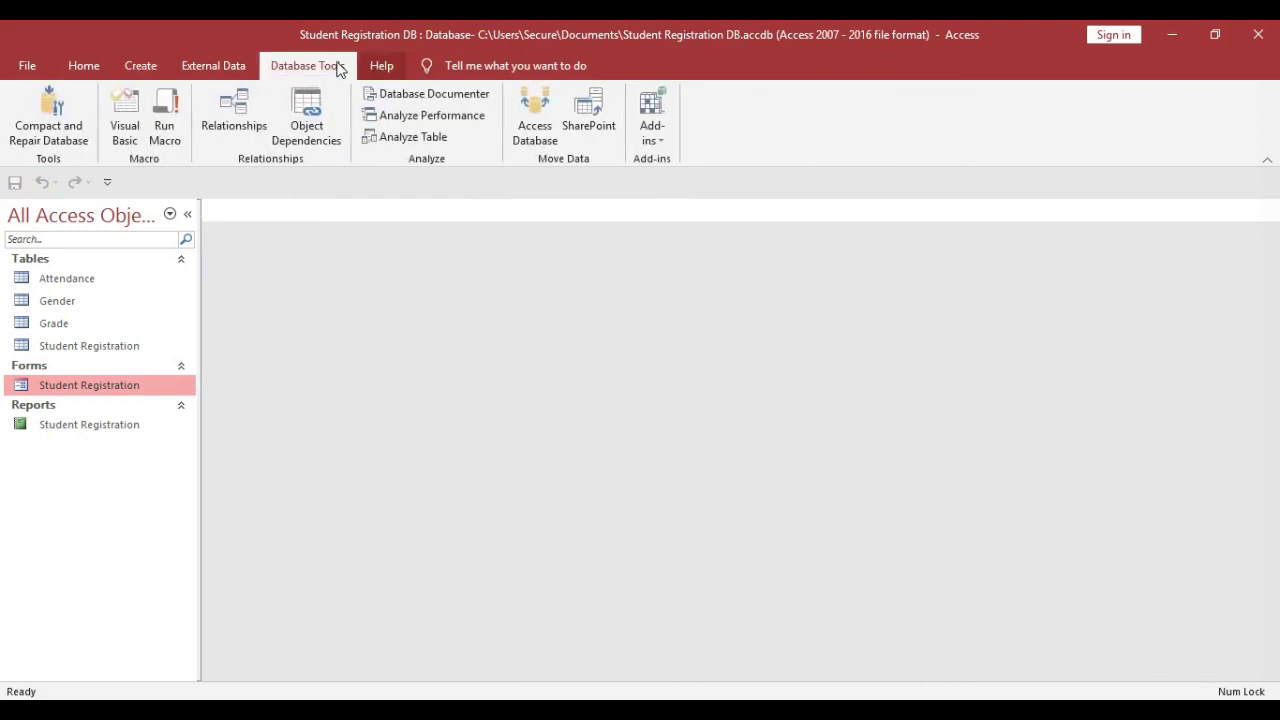
{"action": "left_click", "coordinate": [250, 120]}
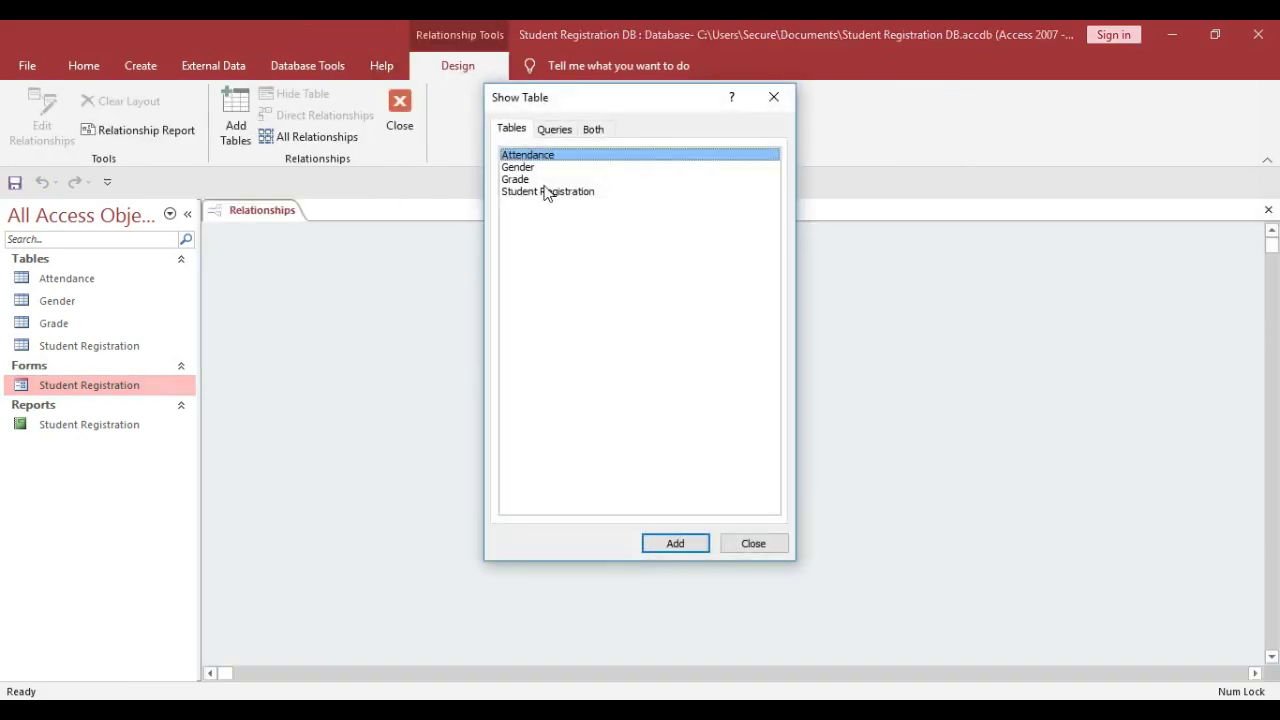
{"action": "left_click", "coordinate": [672, 543]}
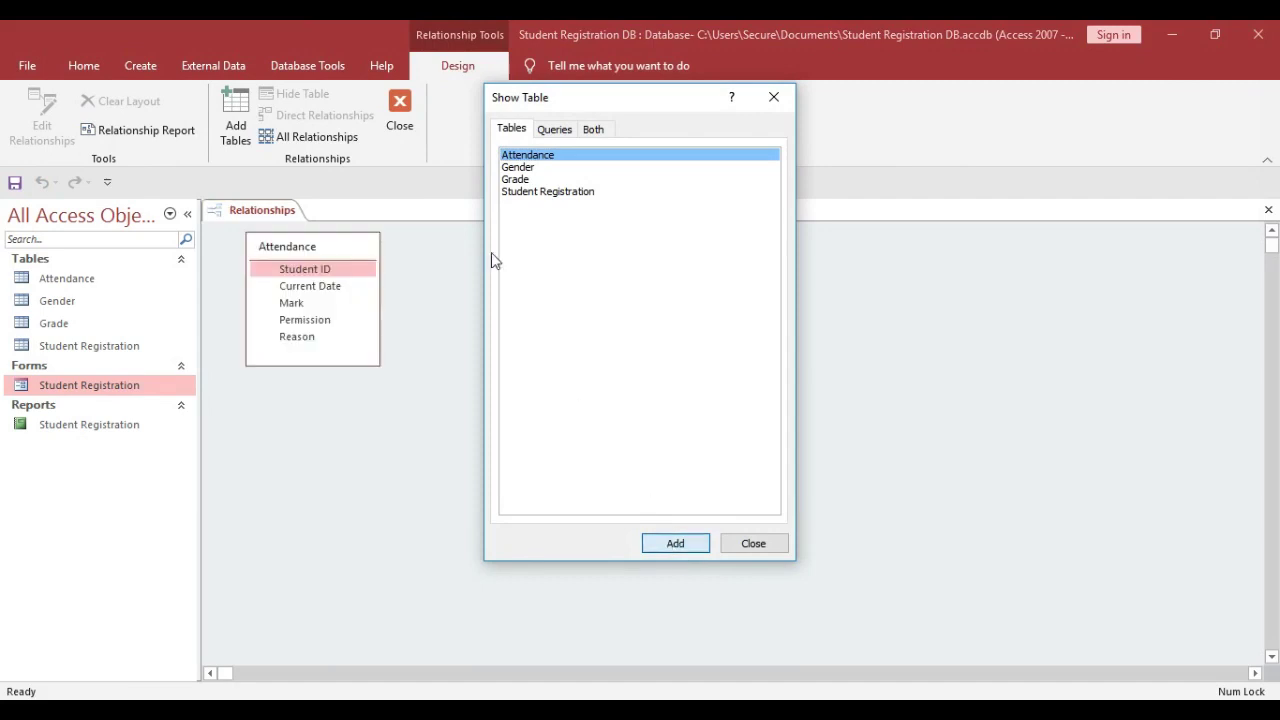
{"action": "left_click", "coordinate": [535, 194]}
{"action": "left_click", "coordinate": [660, 541]}
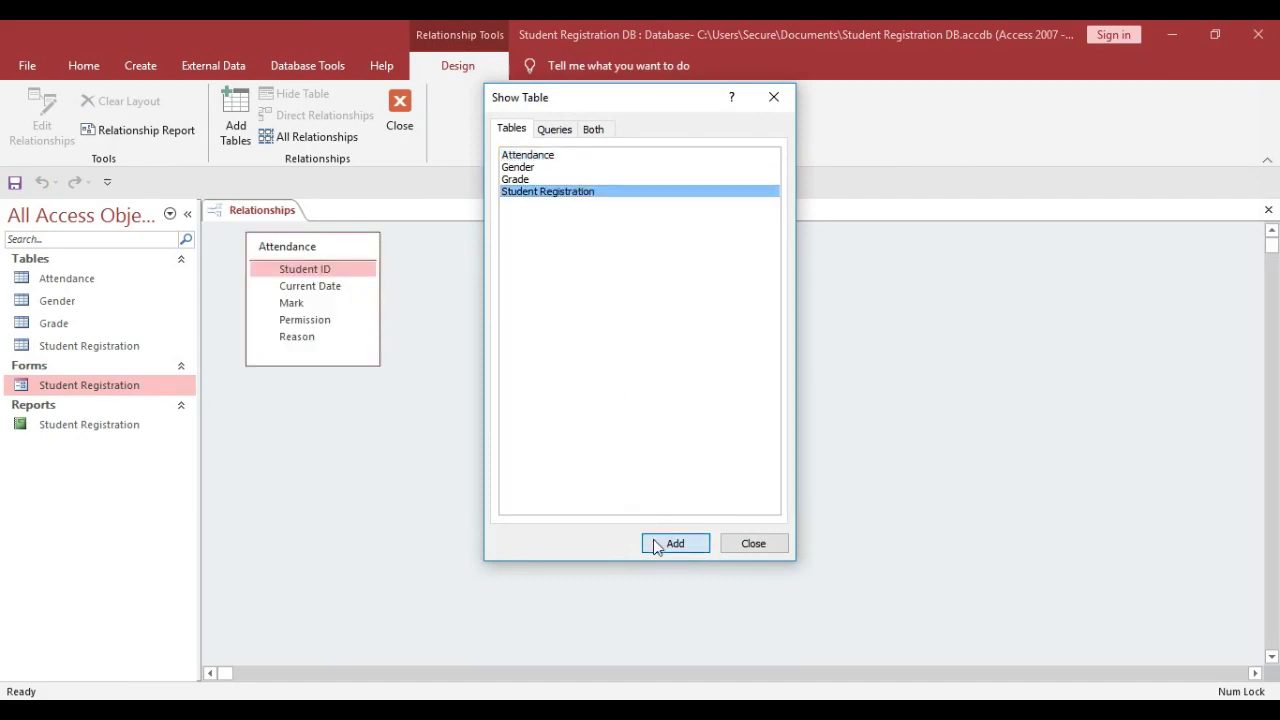
{"action": "left_click", "coordinate": [748, 544]}
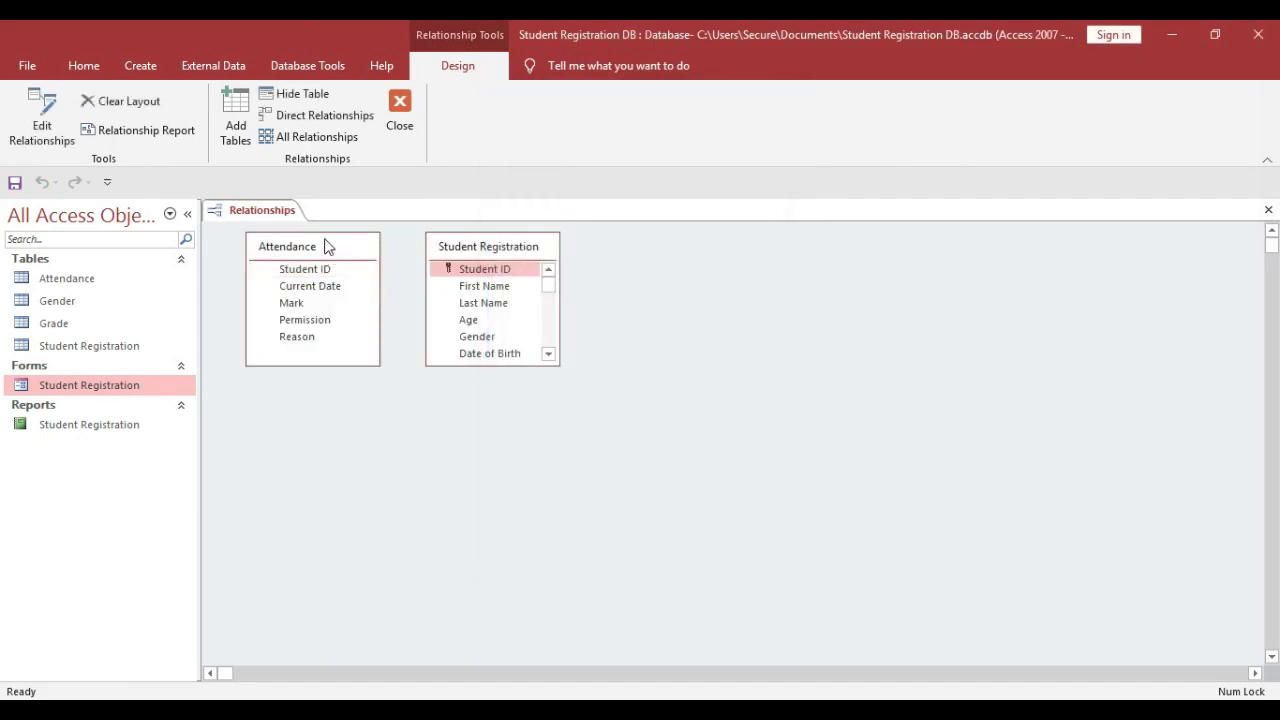
Move the Attendance table apart from Student Registration and link their Student ID fields, enforcing referential integrity
{"action": "left_click_drag", "start_coordinate": [323, 246], "coordinate": [787, 277]}
{"action": "left_click_drag", "start_coordinate": [505, 250], "coordinate": [763, 300]}
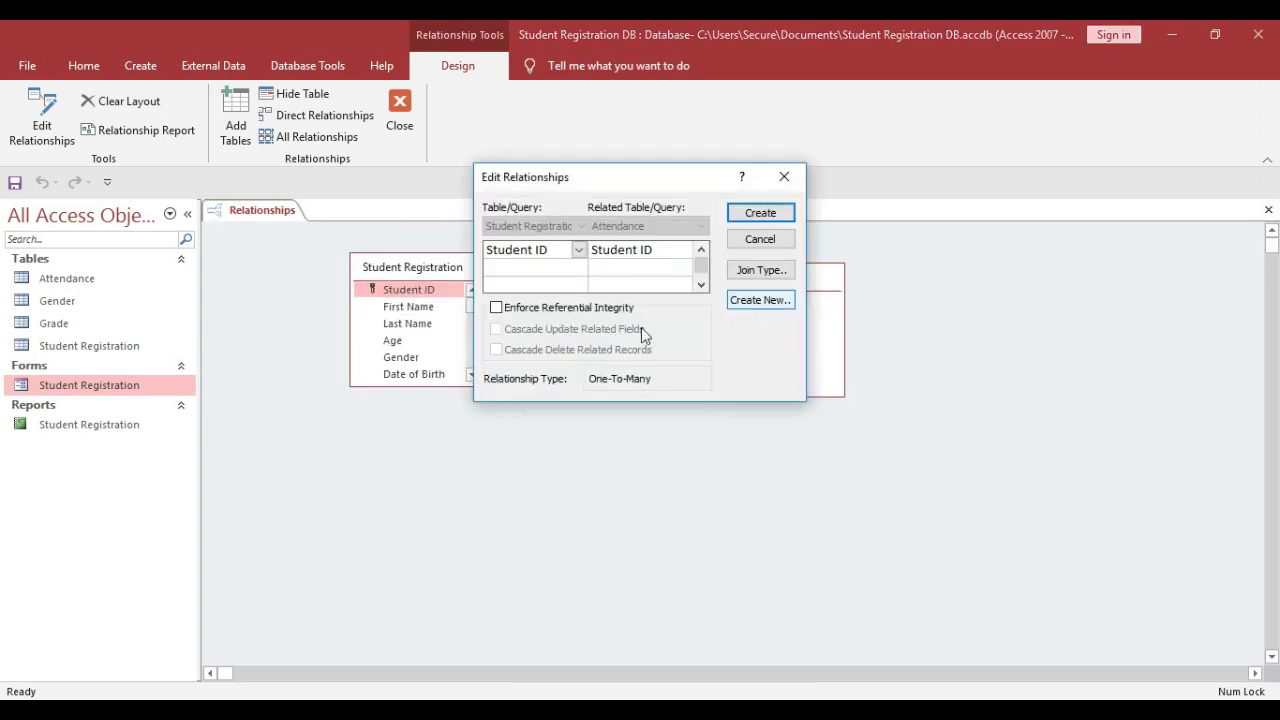
{"action": "left_click", "coordinate": [539, 309]}
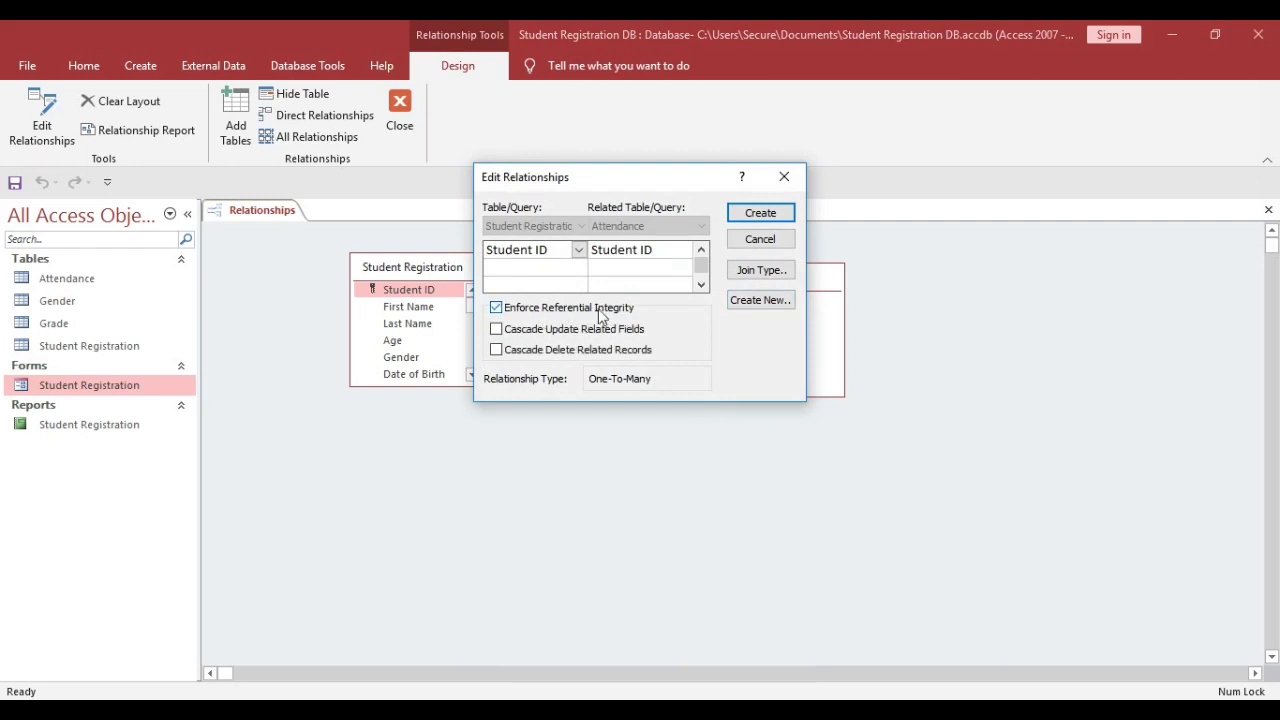
Create the relationship with a join including all Student Registration records and only matching Attendance records, and close the relationships layout
{"action": "left_click", "coordinate": [759, 271]}
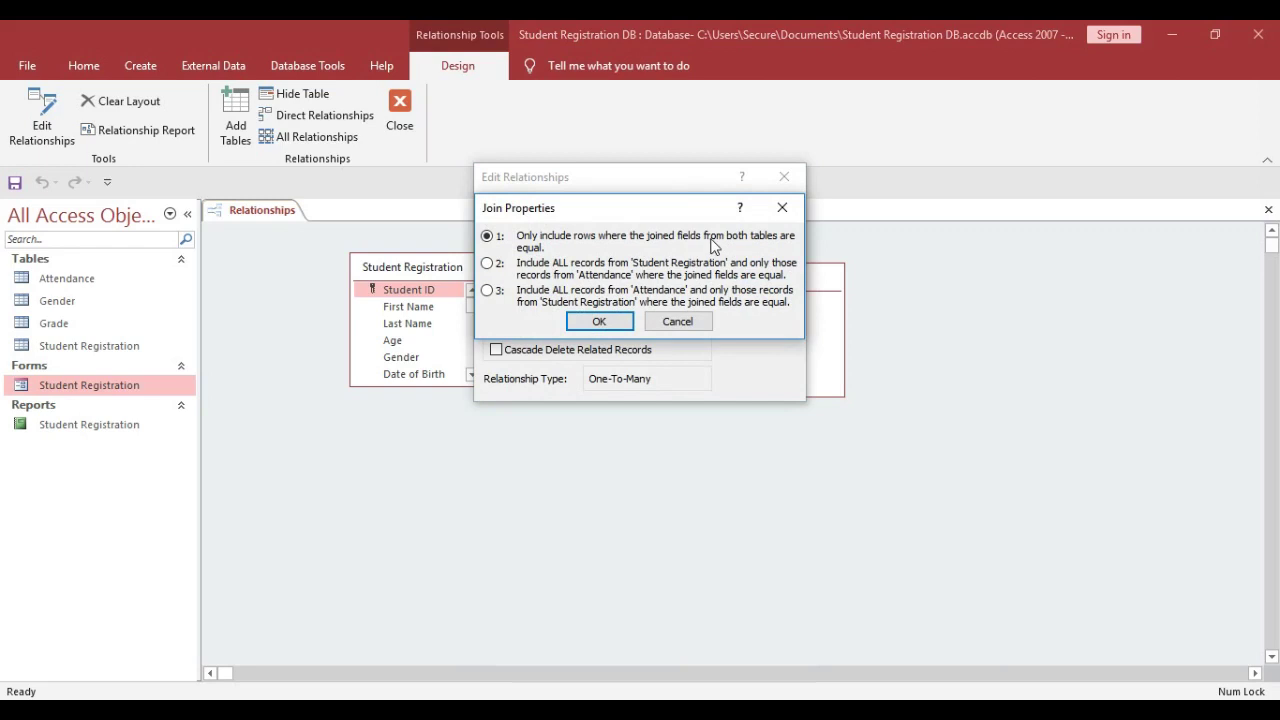
{"action": "left_click", "coordinate": [493, 265]}
{"action": "left_click", "coordinate": [600, 320]}
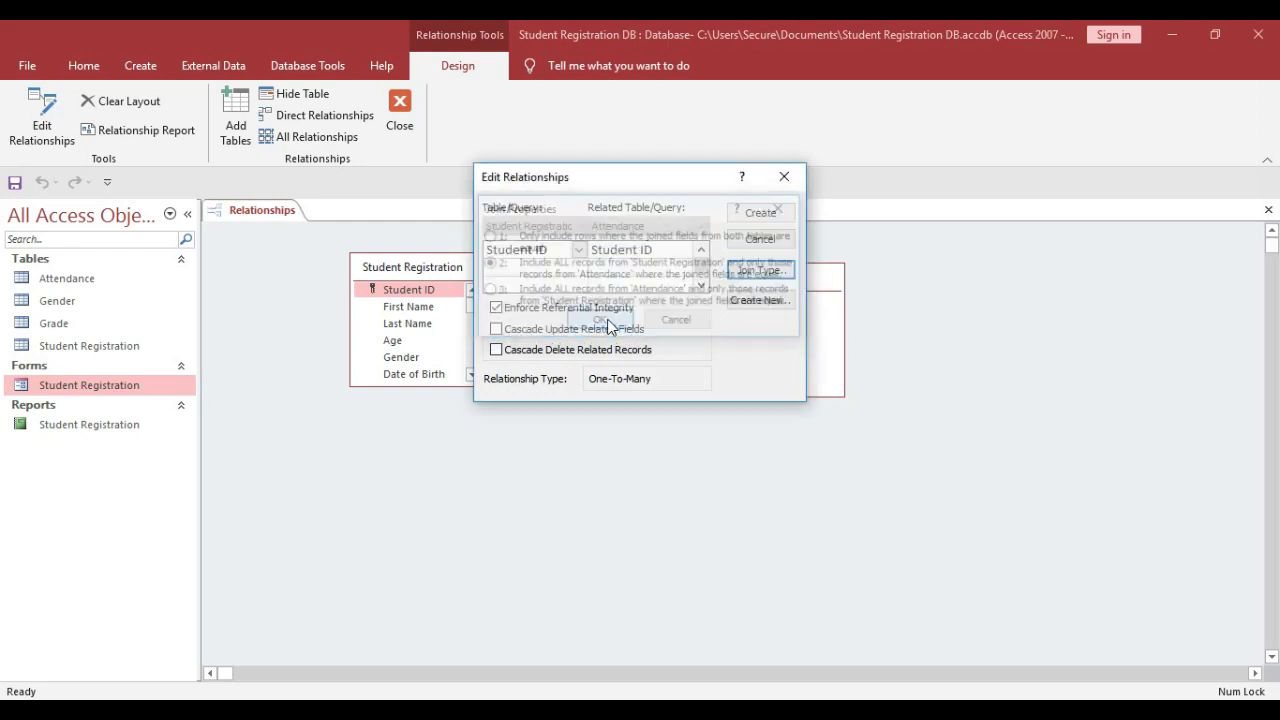
{"action": "left_click", "coordinate": [760, 214]}
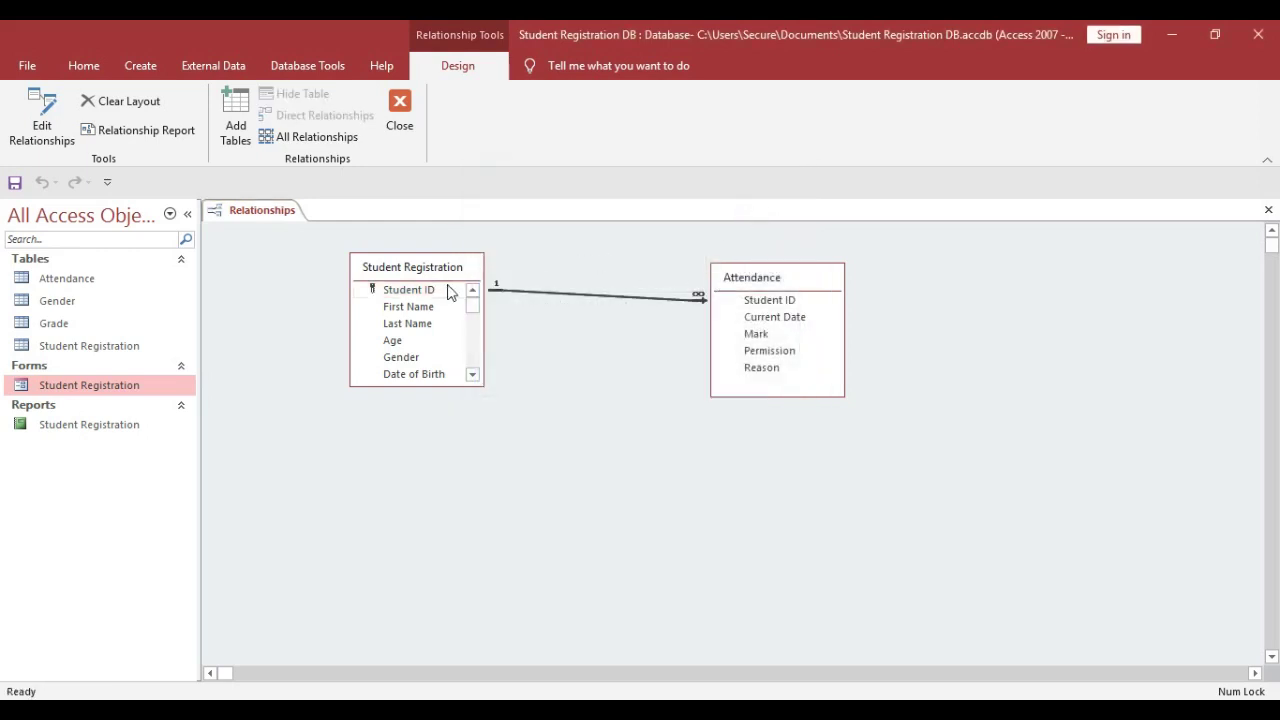
{"action": "right_click", "coordinate": [297, 215]}
{"action": "left_click", "coordinate": [326, 252]}
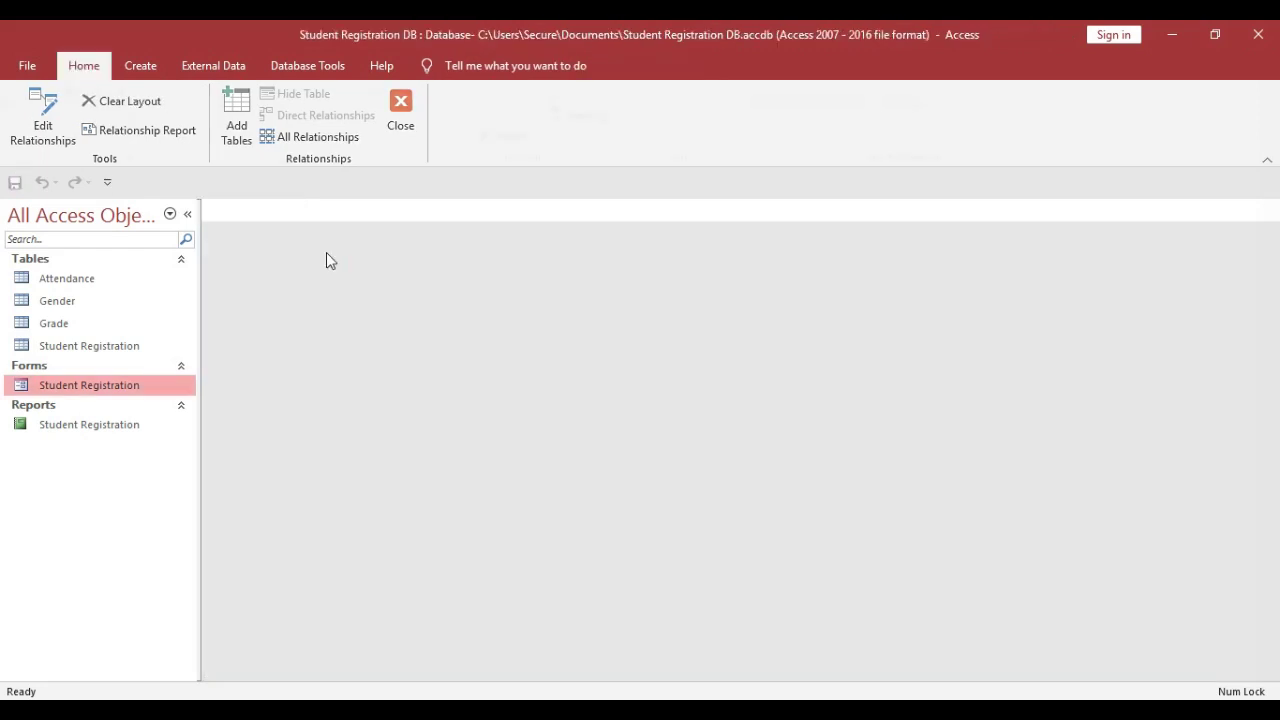
Start the Form Wizard on the Attendance table and include Student ID, Current Date, Mark, Permission and Reason
{"action": "left_click", "coordinate": [140, 65]}
{"action": "left_click", "coordinate": [491, 98]}
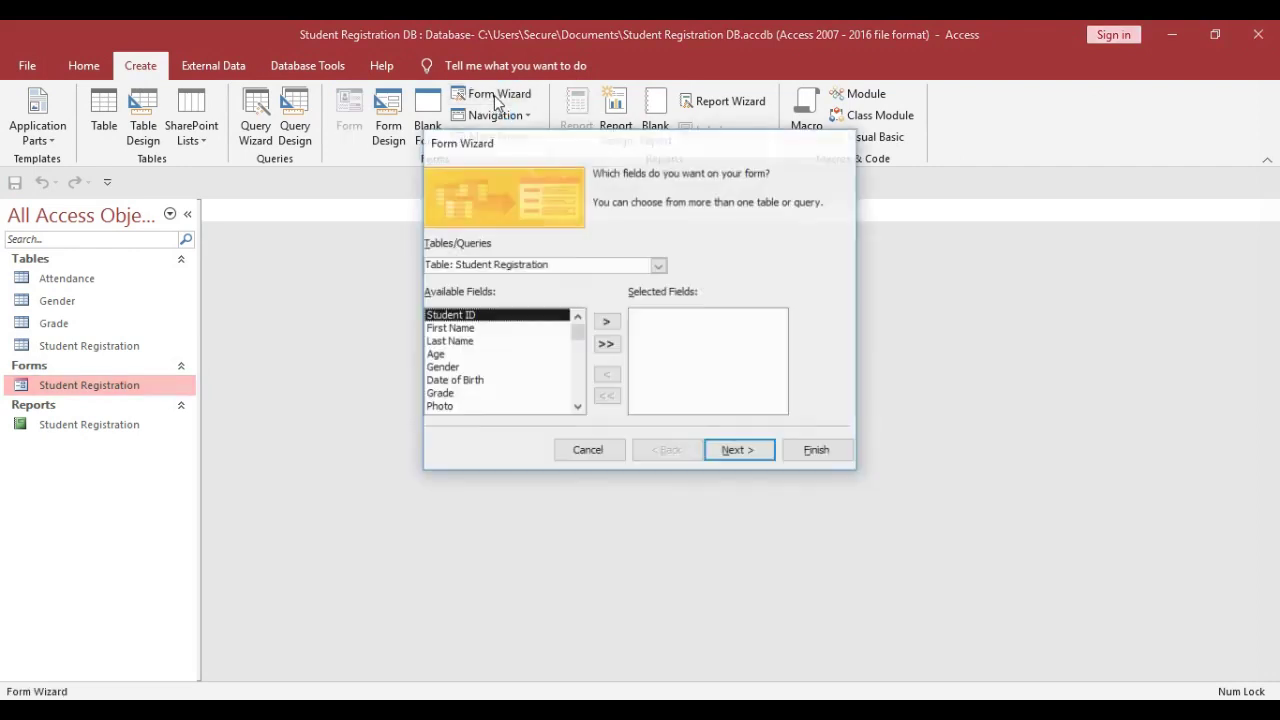
{"action": "left_click", "coordinate": [659, 266]}
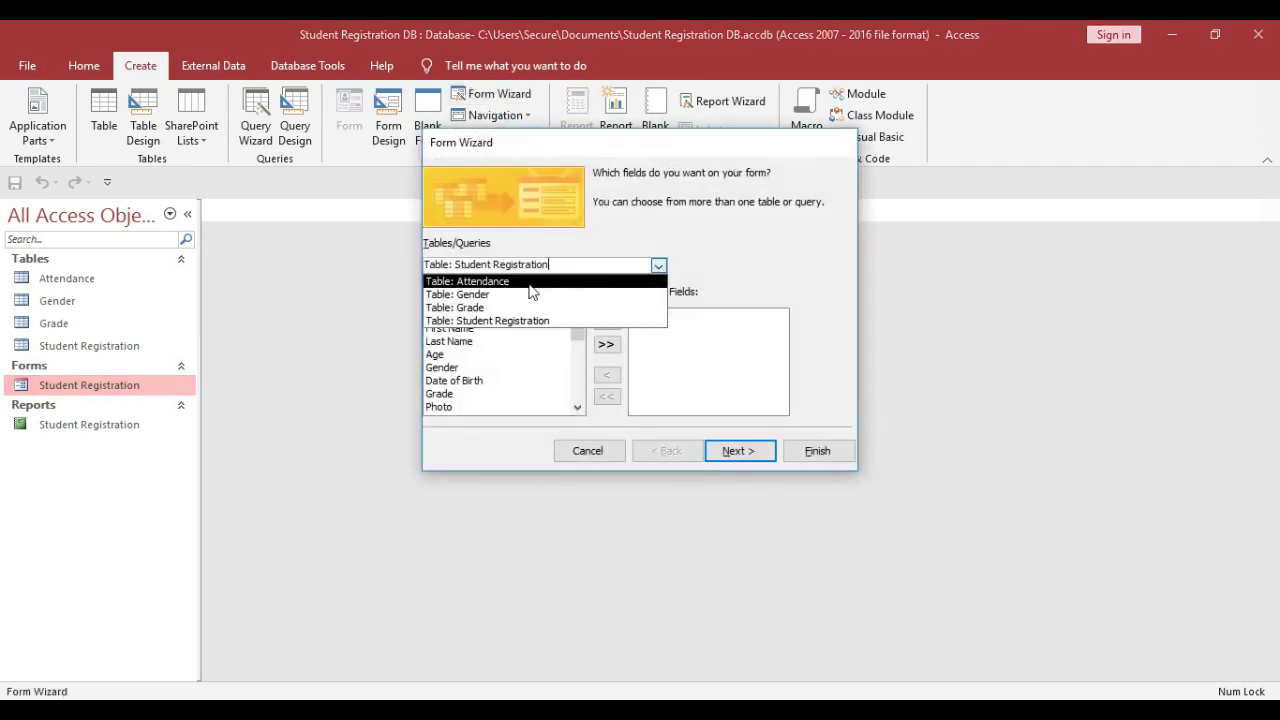
{"action": "left_click", "coordinate": [528, 283]}
{"action": "left_click", "coordinate": [606, 321]}
{"action": "left_click", "coordinate": [606, 321]}
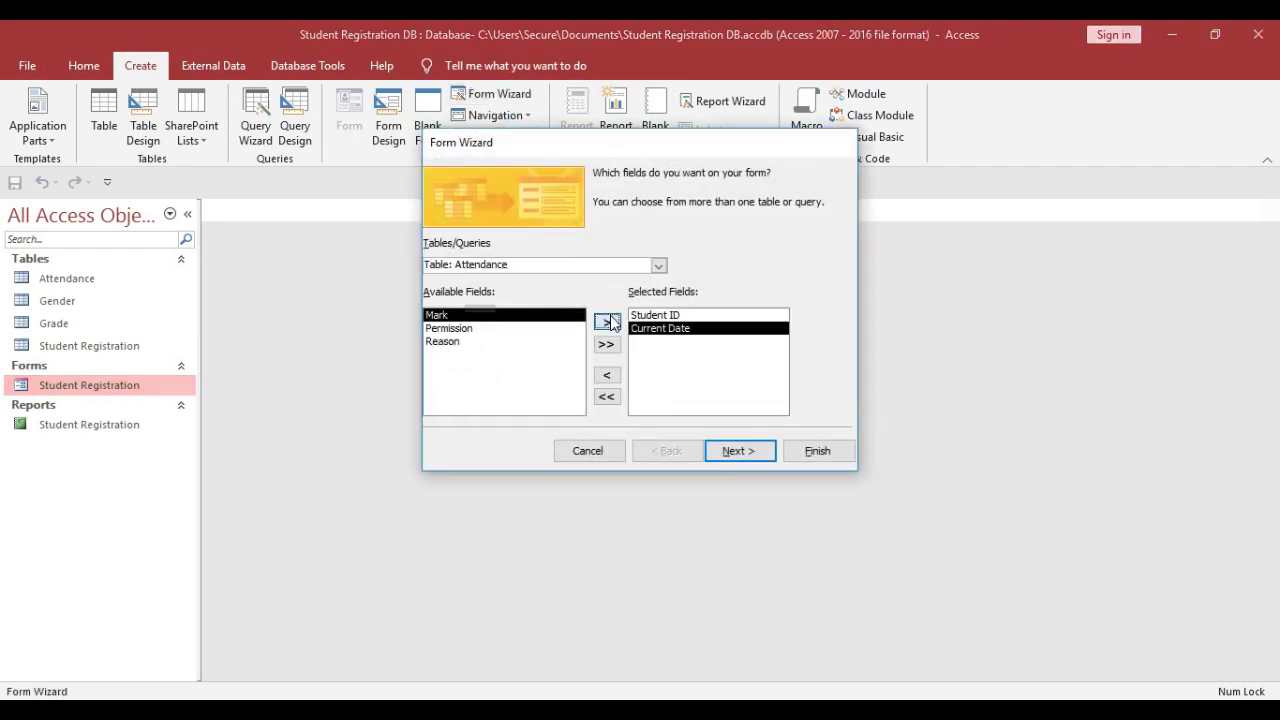
{"action": "left_click", "coordinate": [606, 321]}
{"action": "left_click", "coordinate": [606, 321]}
{"action": "left_click", "coordinate": [606, 321]}
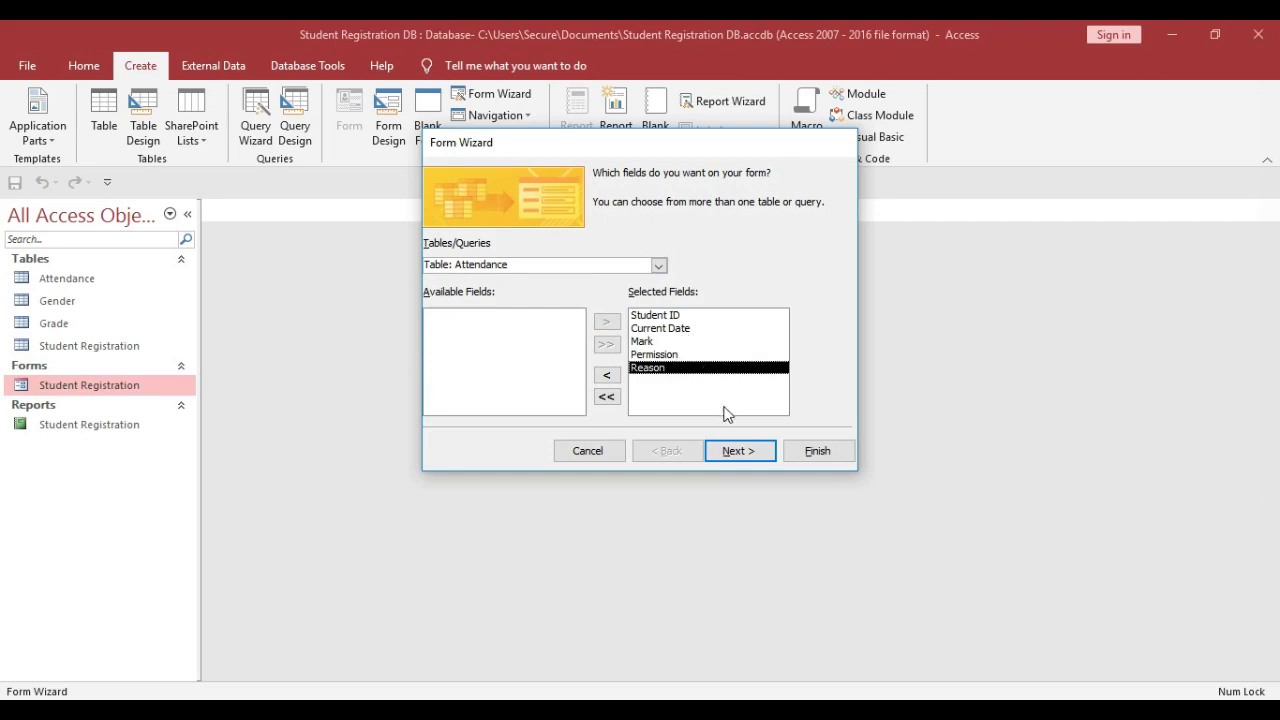
Choose the Tabular layout and finish the form, titled Attendance, so that it opens for modifying its design
{"action": "left_click", "coordinate": [737, 449]}
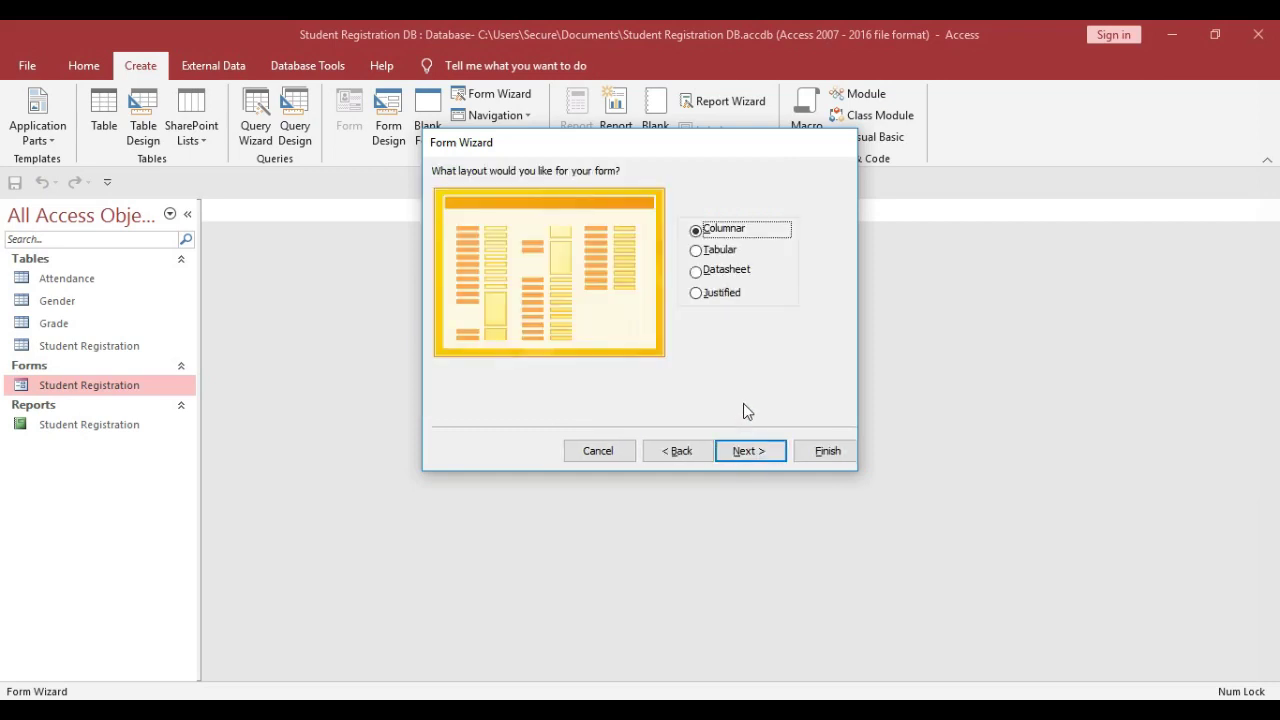
{"action": "left_click", "coordinate": [719, 252]}
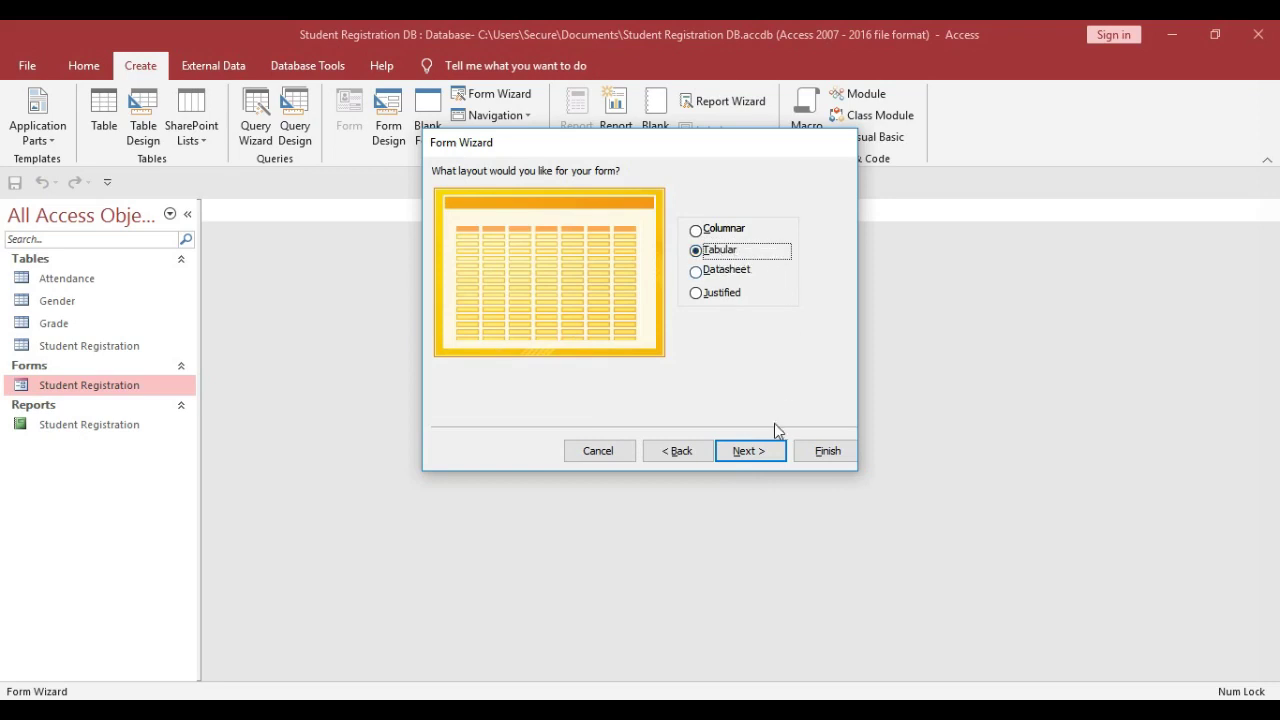
{"action": "left_click", "coordinate": [766, 449]}
{"action": "left_click", "coordinate": [657, 350]}
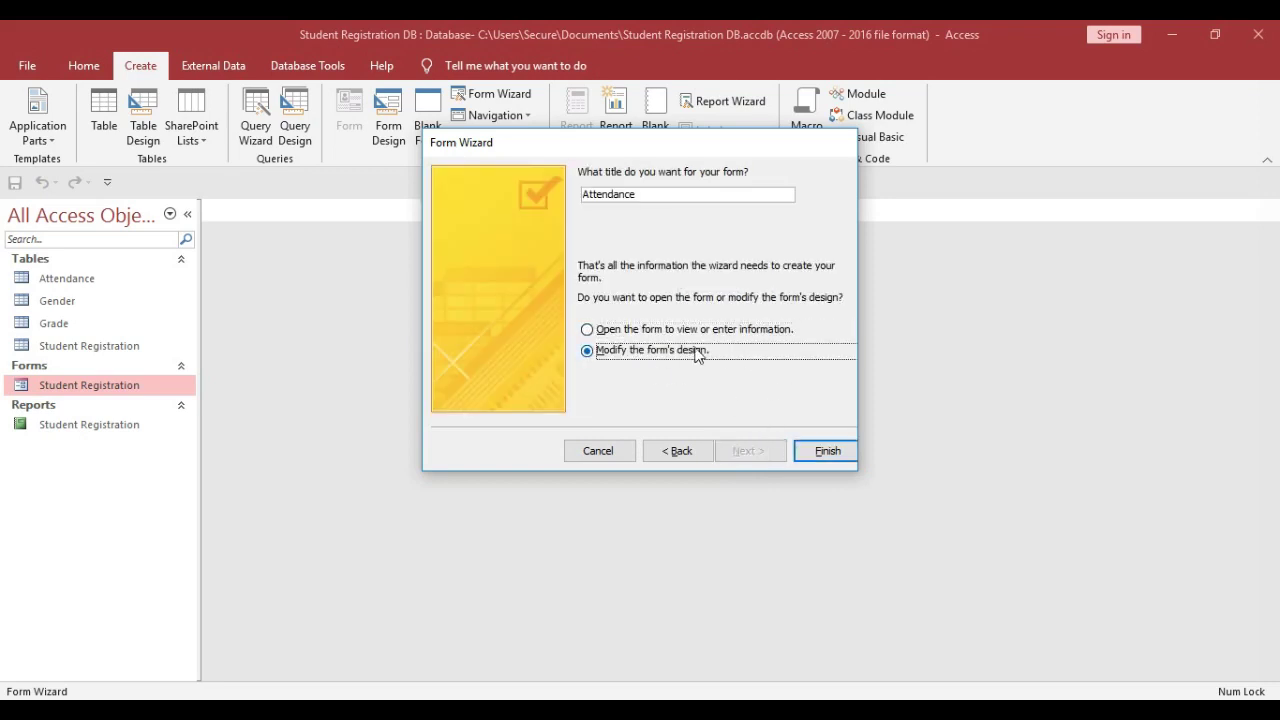
{"action": "left_click", "coordinate": [827, 451]}
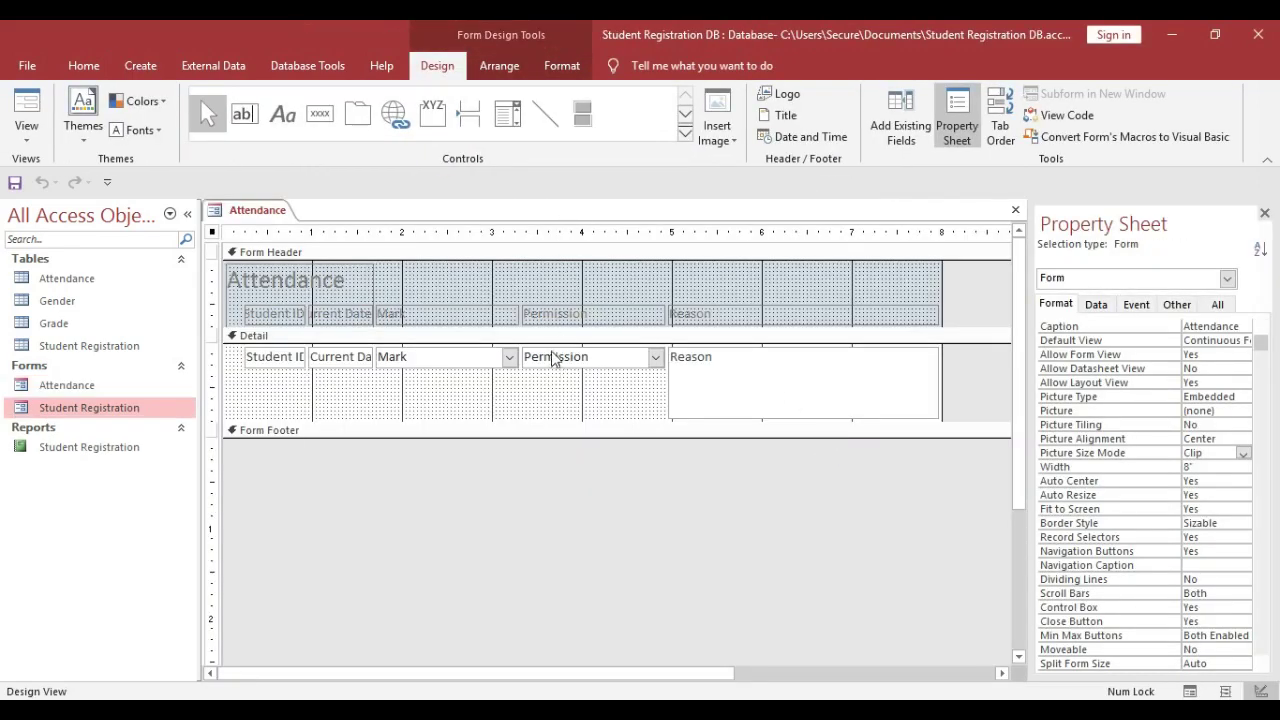
Enlarge the form header to about 1.08" high and lower its column labels to about 0.71" from the section's top
{"action": "left_click", "coordinate": [943, 329]}
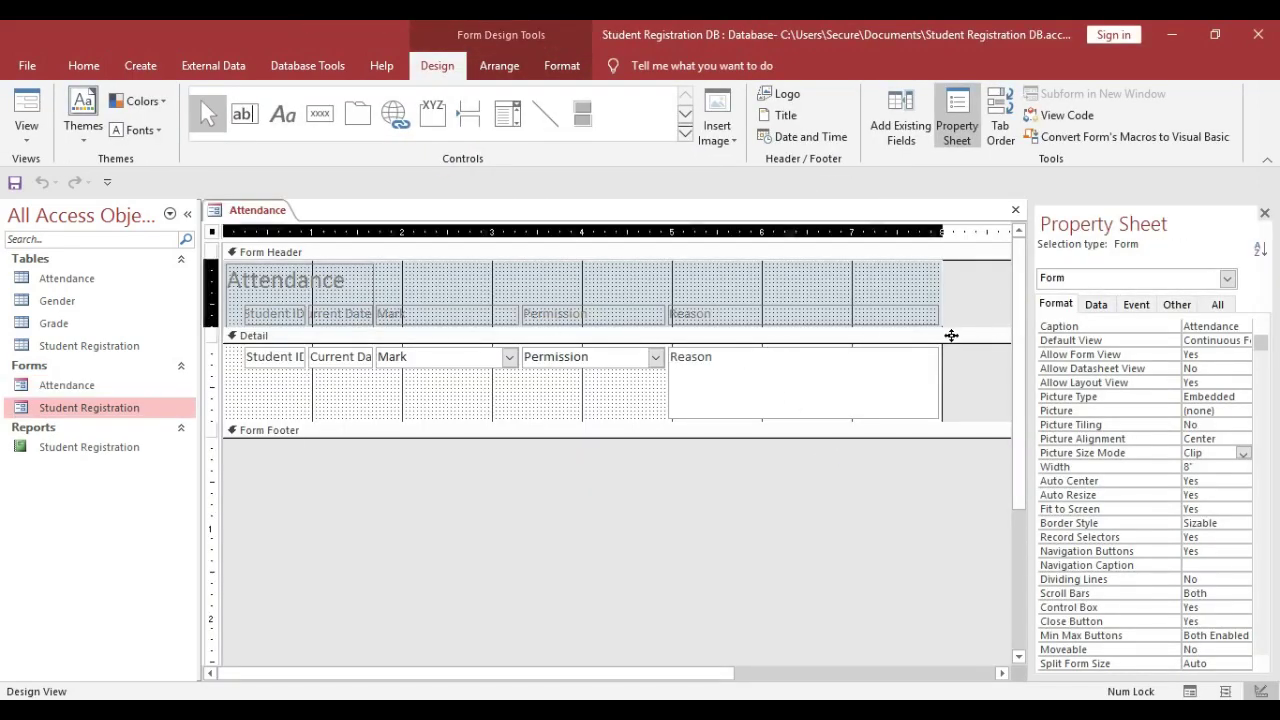
{"action": "mouse_move", "coordinate": [952, 341]}
{"action": "left_mouse_down"}
{"action": "mouse_move", "coordinate": [962, 350]}
{"action": "mouse_move", "coordinate": [945, 365]}
{"action": "left_mouse_up"}
{"action": "left_click_drag", "start_coordinate": [855, 340], "coordinate": [441, 339]}
{"action": "left_click", "coordinate": [350, 325]}
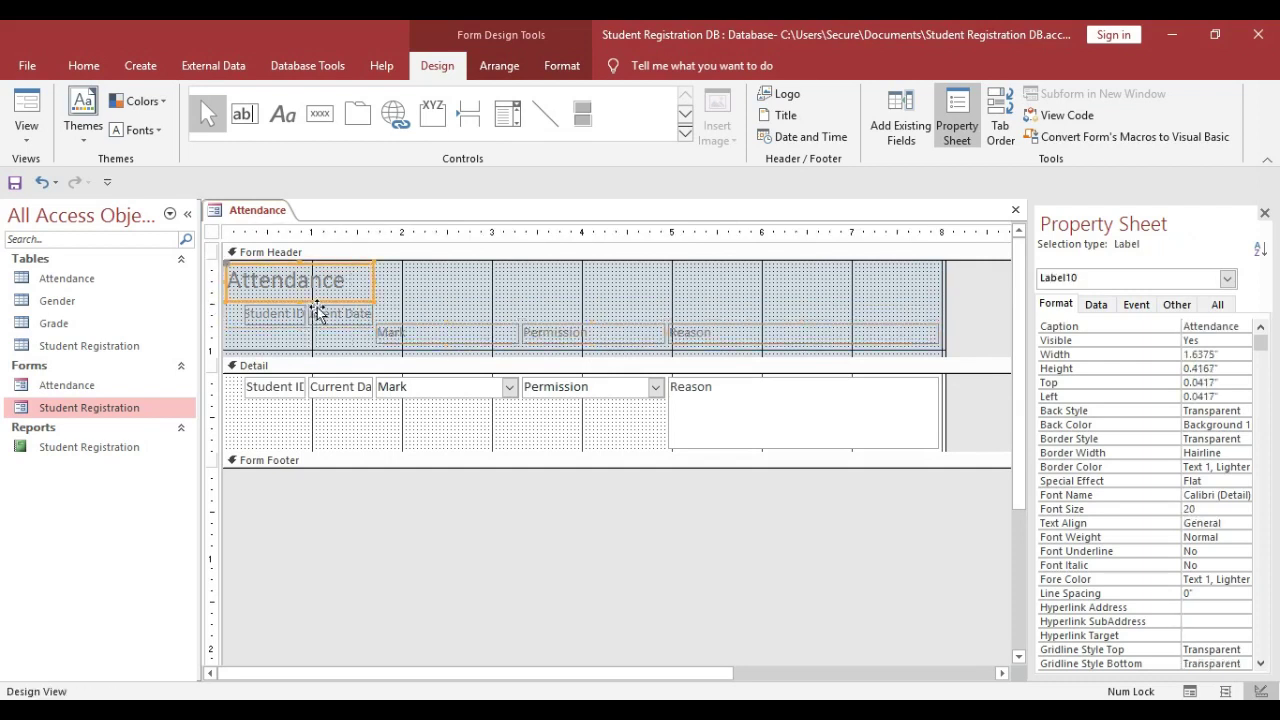
{"action": "left_click", "coordinate": [312, 330]}
{"action": "left_click_drag", "start_coordinate": [312, 330], "coordinate": [351, 337]}
{"action": "left_click", "coordinate": [312, 330]}
{"action": "left_click", "coordinate": [308, 445]}
{"action": "left_click", "coordinate": [308, 445]}
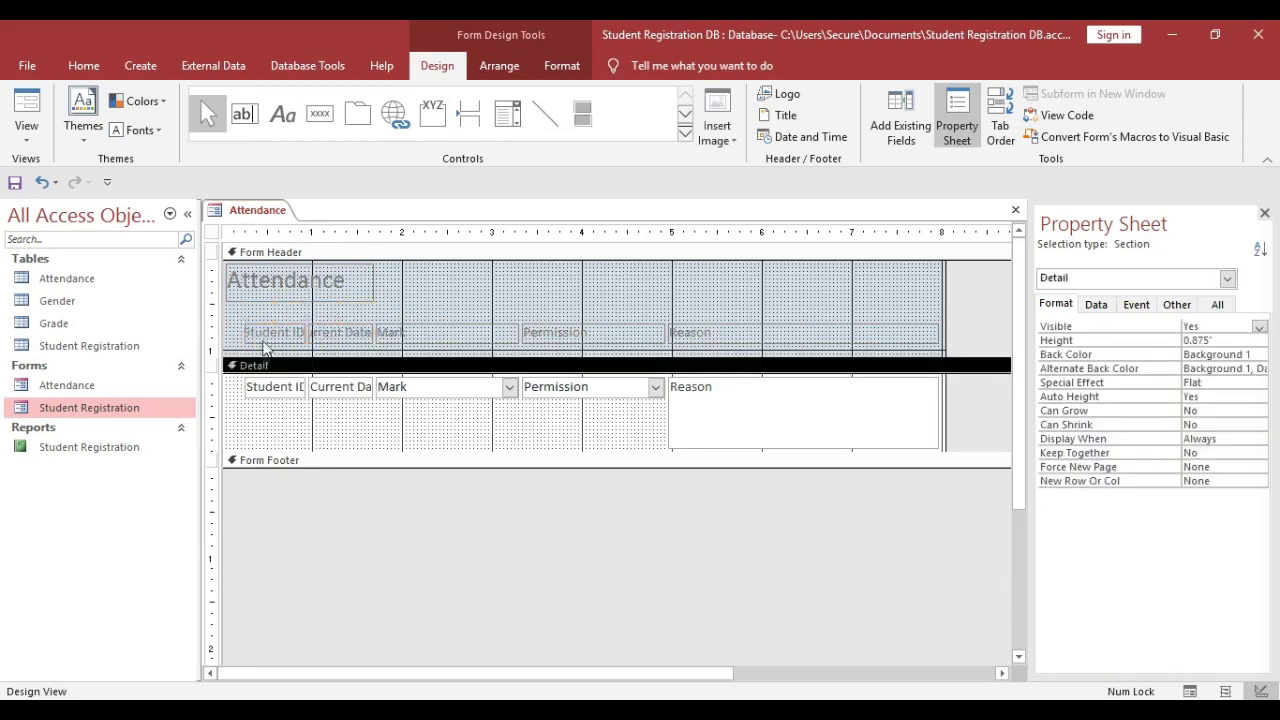
Extend the Student ID label and text box leftward to a width of 0.875"
{"action": "left_click", "coordinate": [262, 338]}
{"action": "left_click_drag", "start_coordinate": [245, 345], "coordinate": [240, 349]}
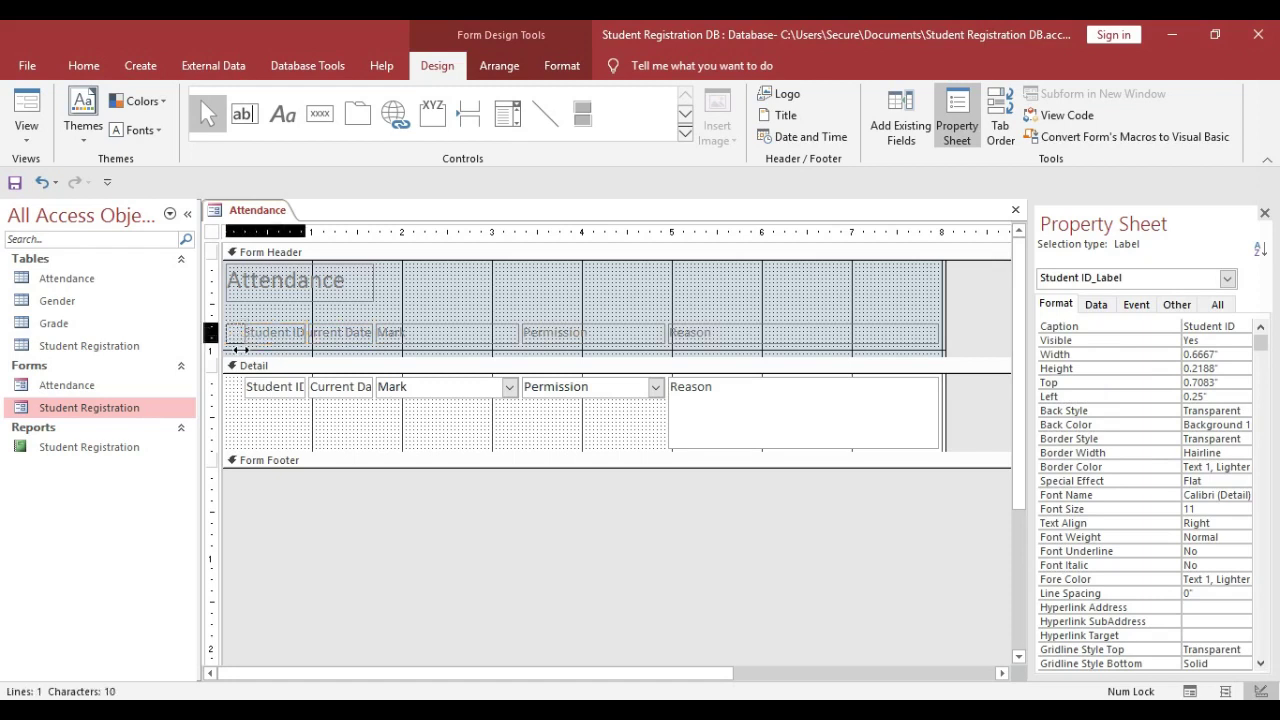
{"action": "left_click", "coordinate": [268, 392]}
{"action": "left_click", "coordinate": [253, 399]}
{"action": "left_click", "coordinate": [247, 397]}
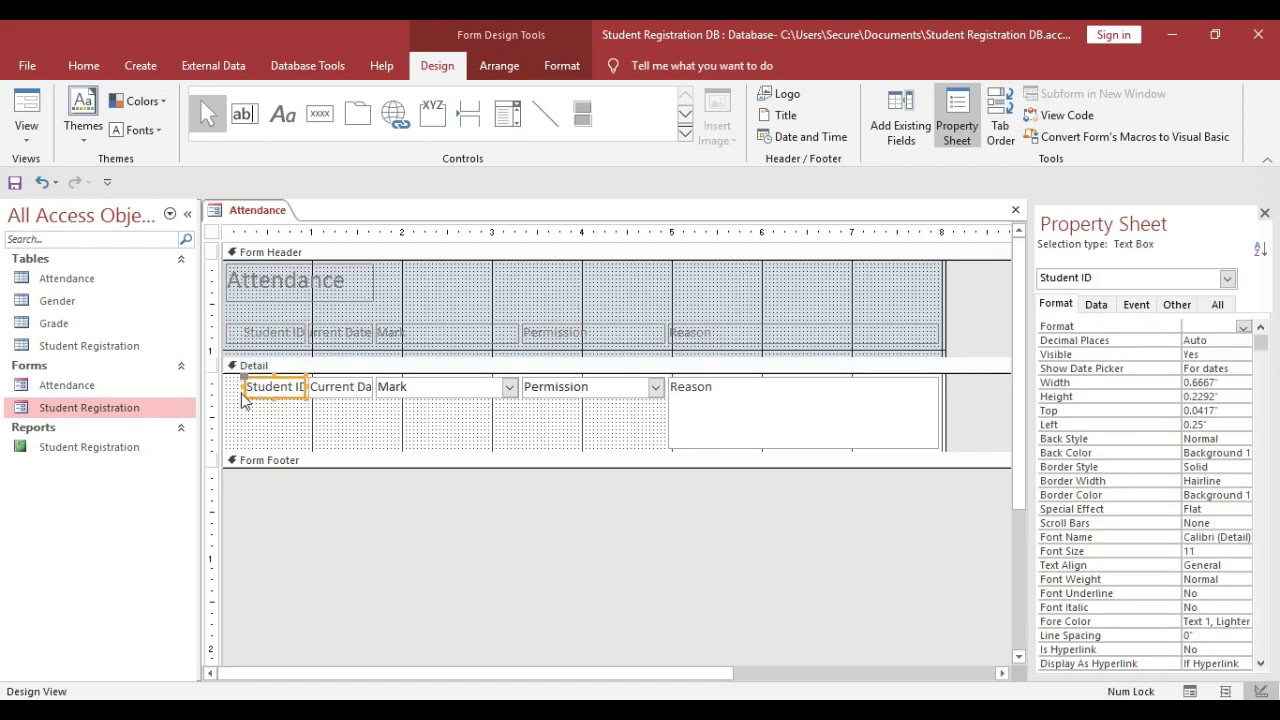
{"action": "left_click", "coordinate": [246, 399]}
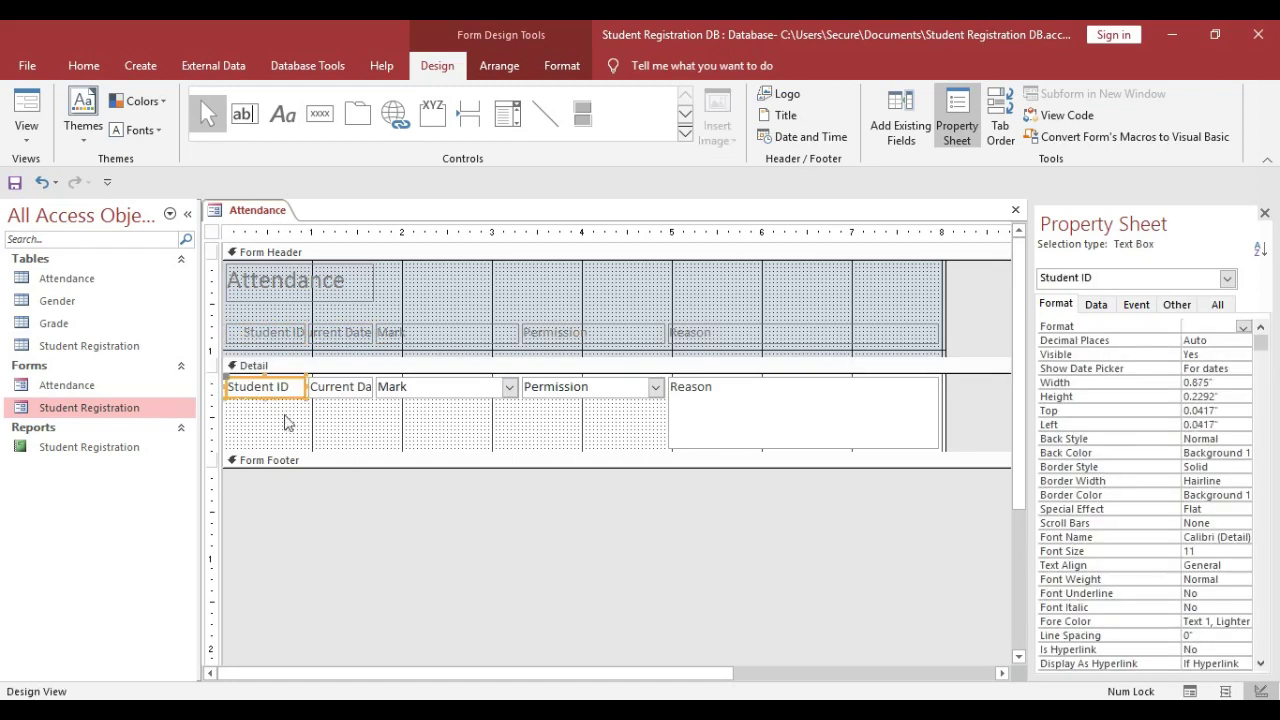
{"action": "left_click", "coordinate": [286, 366]}
{"action": "left_click", "coordinate": [277, 338]}
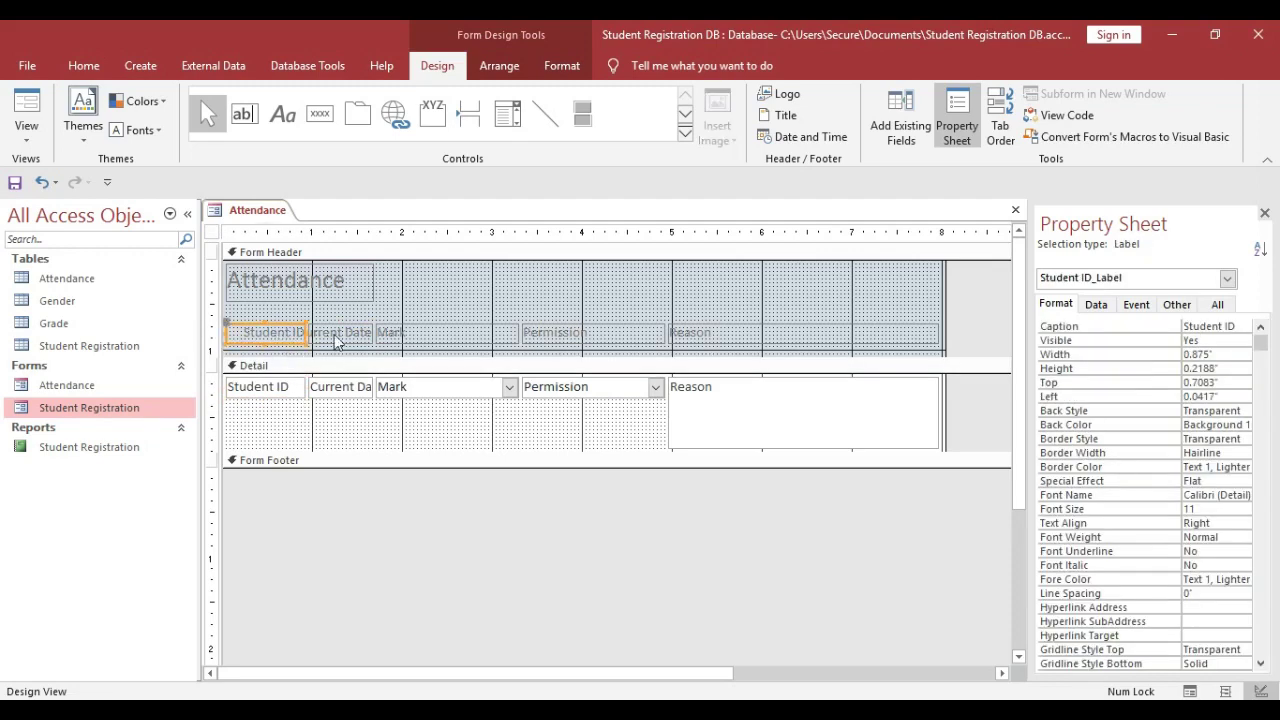
Shift the Mark, Permission and Reason labels and fields rightward so Mark starts at about 2.2" on the ruler
{"action": "left_click", "coordinate": [338, 338]}
{"action": "left_click_drag", "start_coordinate": [440, 316], "coordinate": [723, 397]}
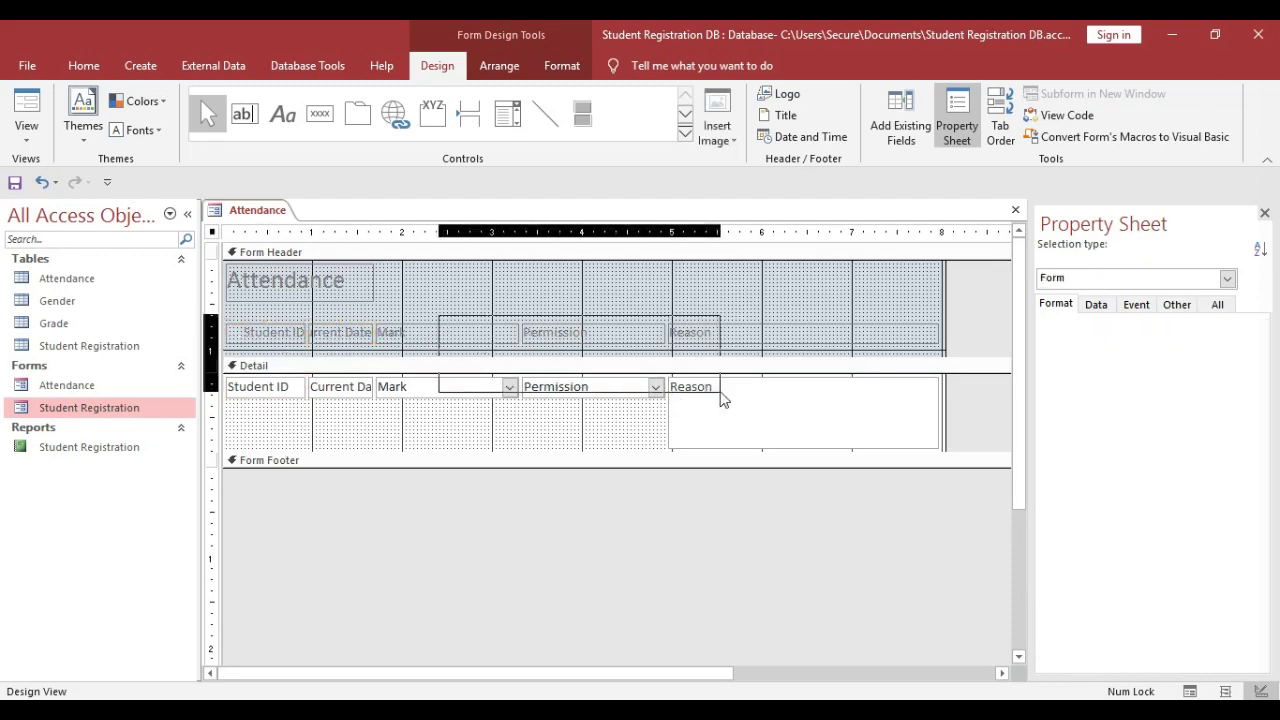
{"action": "left_click_drag", "start_coordinate": [626, 354], "coordinate": [666, 346]}
Widen the Current Date header label and its Detail text box to about 1.04"
{"action": "left_click", "coordinate": [356, 332]}
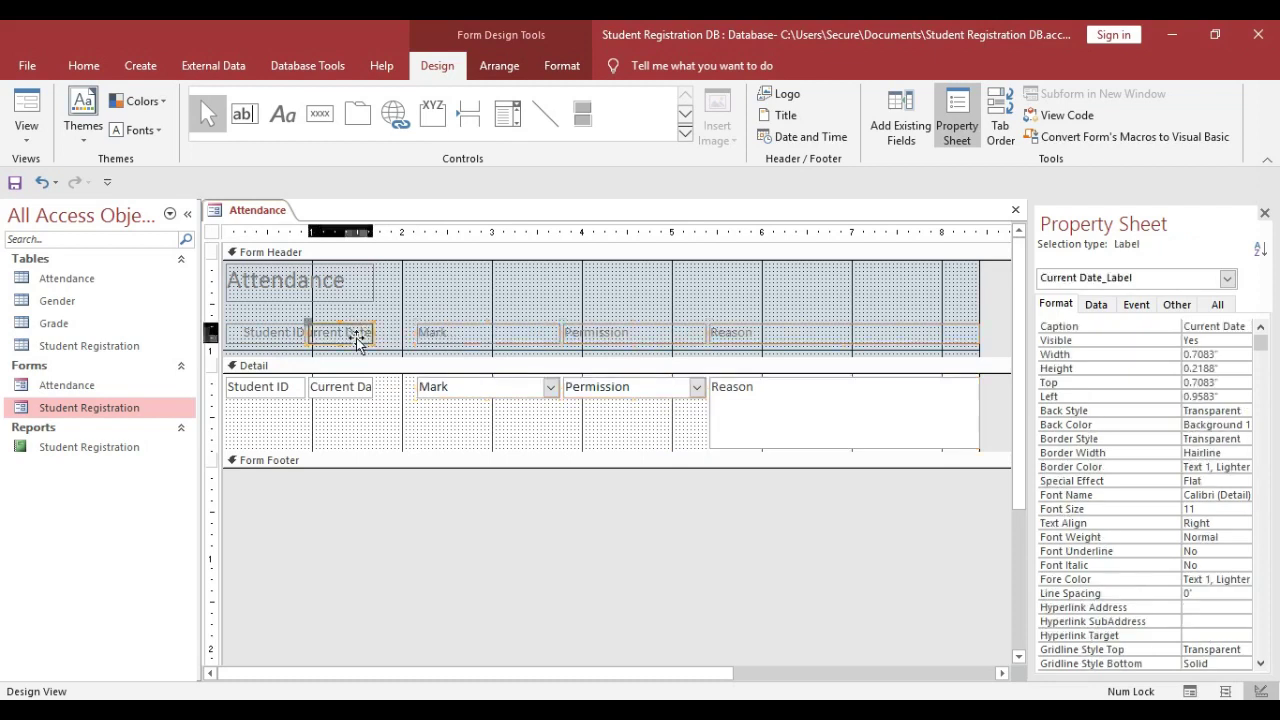
{"action": "left_click", "coordinate": [362, 387]}
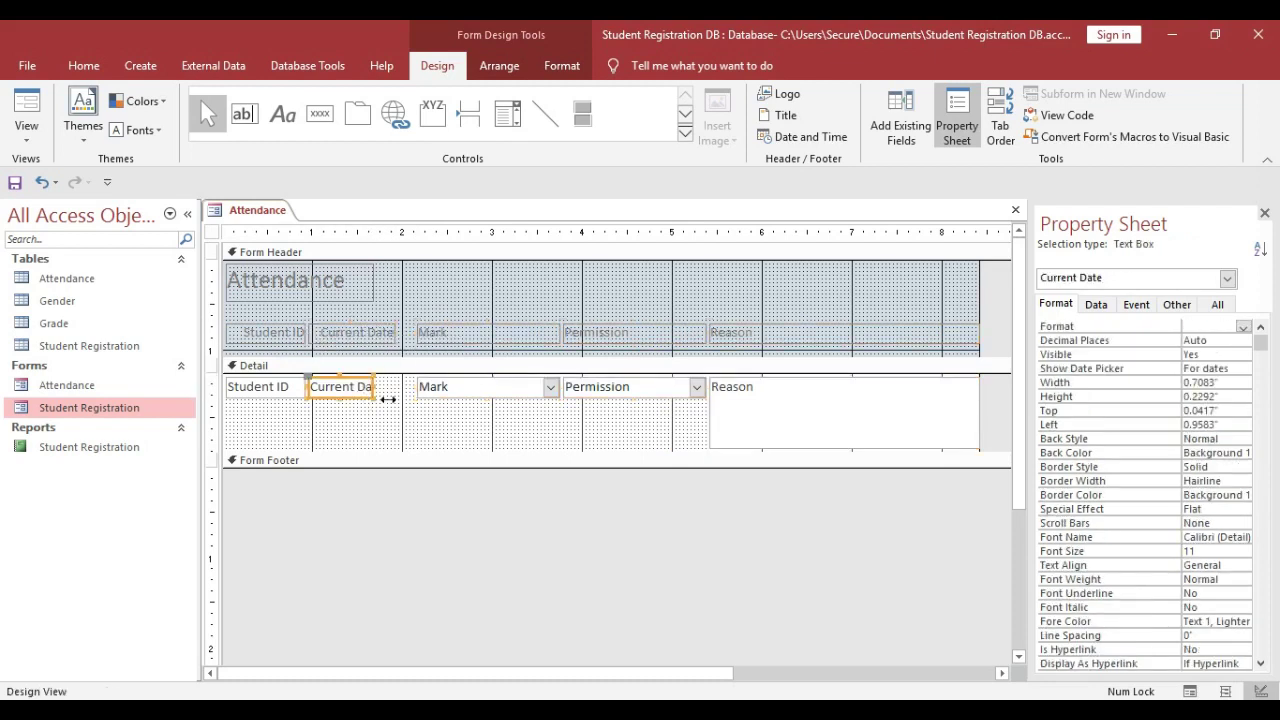
{"action": "left_click_drag", "start_coordinate": [383, 400], "coordinate": [412, 397]}
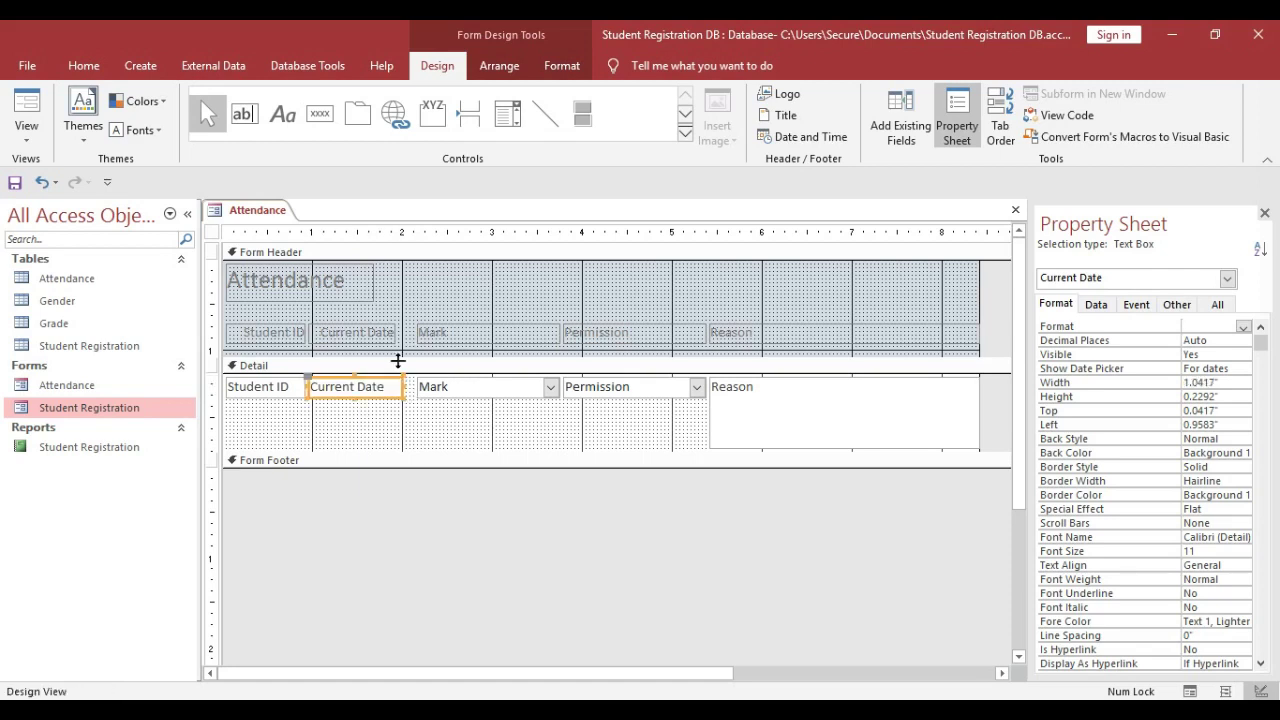
{"action": "left_click", "coordinate": [396, 338]}
{"action": "left_click_drag", "start_coordinate": [407, 345], "coordinate": [410, 345]}
{"action": "left_click", "coordinate": [440, 300]}
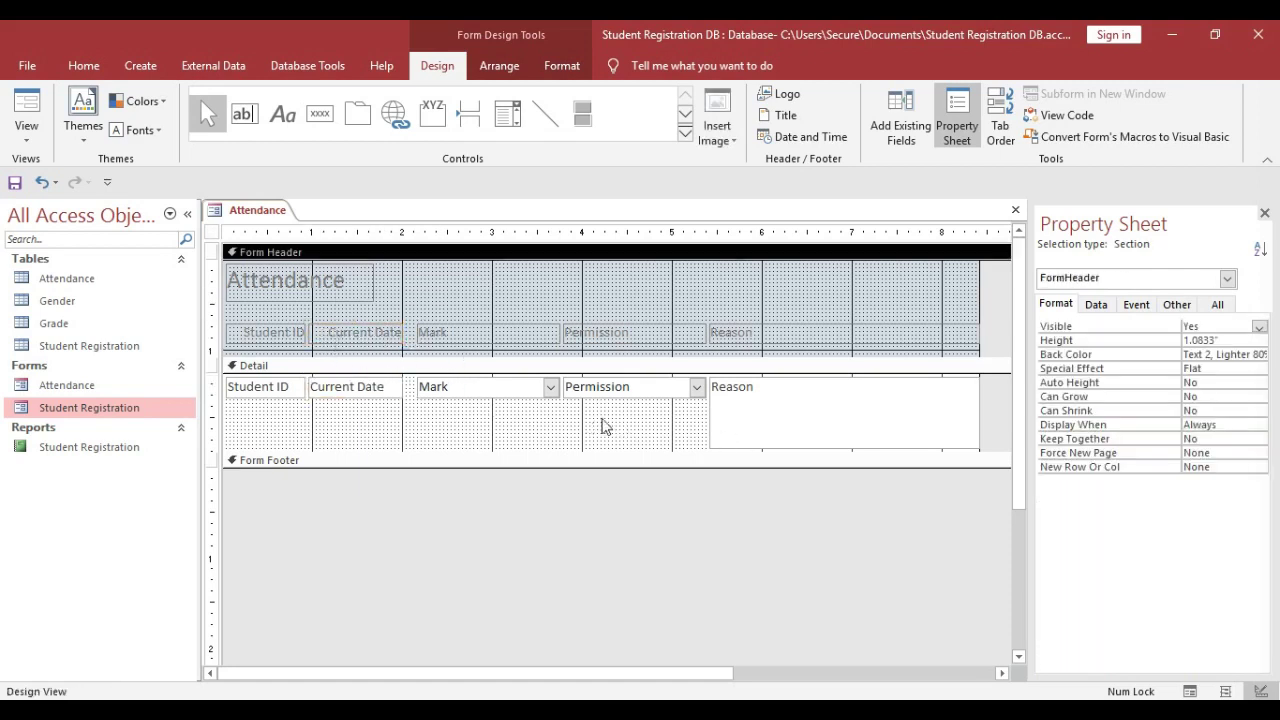
Move the Mark, Permission and Reason labels and fields farther right so Mark starts at about 4.7" on the ruler
{"action": "left_click_drag", "start_coordinate": [497, 421], "coordinate": [785, 352]}
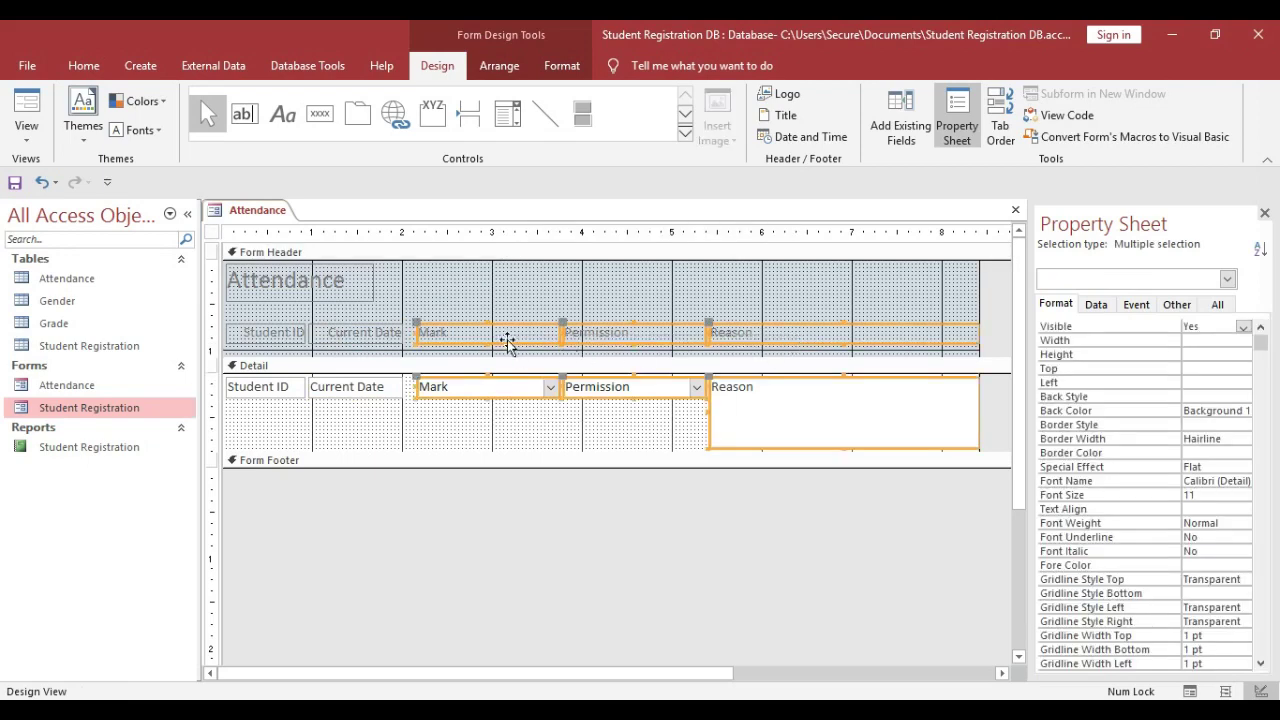
{"action": "left_click_drag", "start_coordinate": [508, 343], "coordinate": [734, 349]}
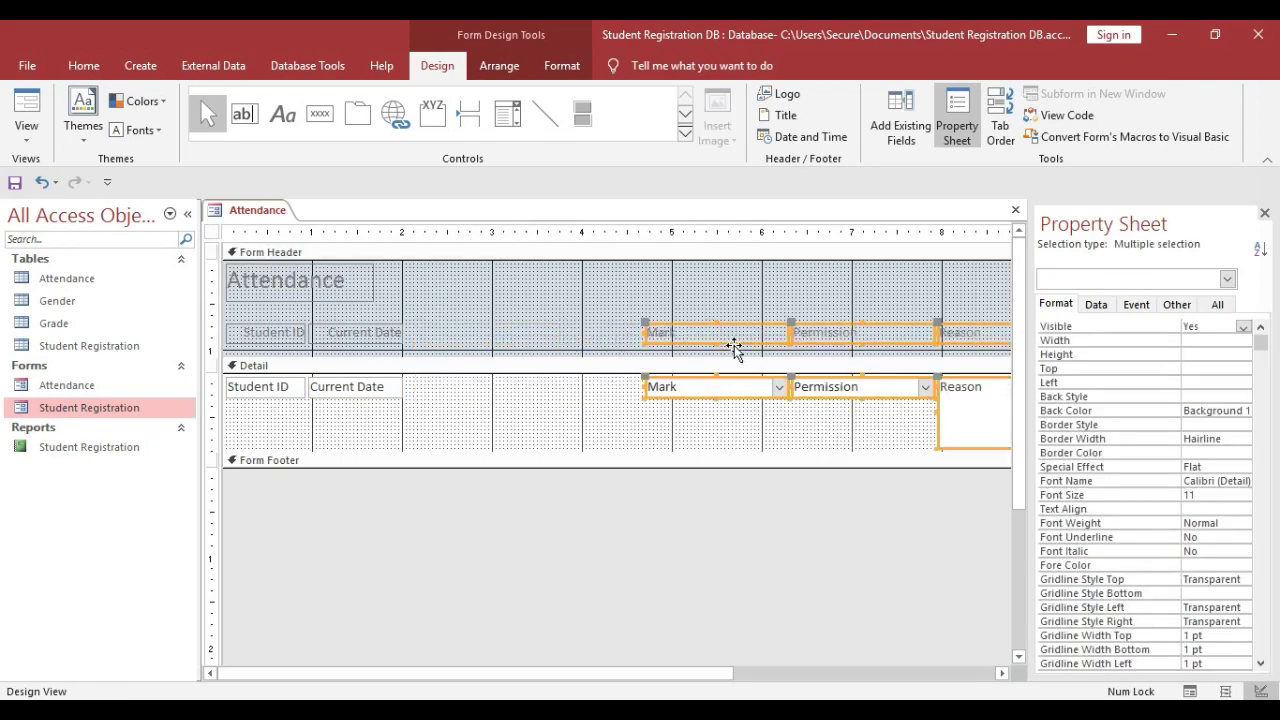
{"action": "left_click", "coordinate": [503, 443]}
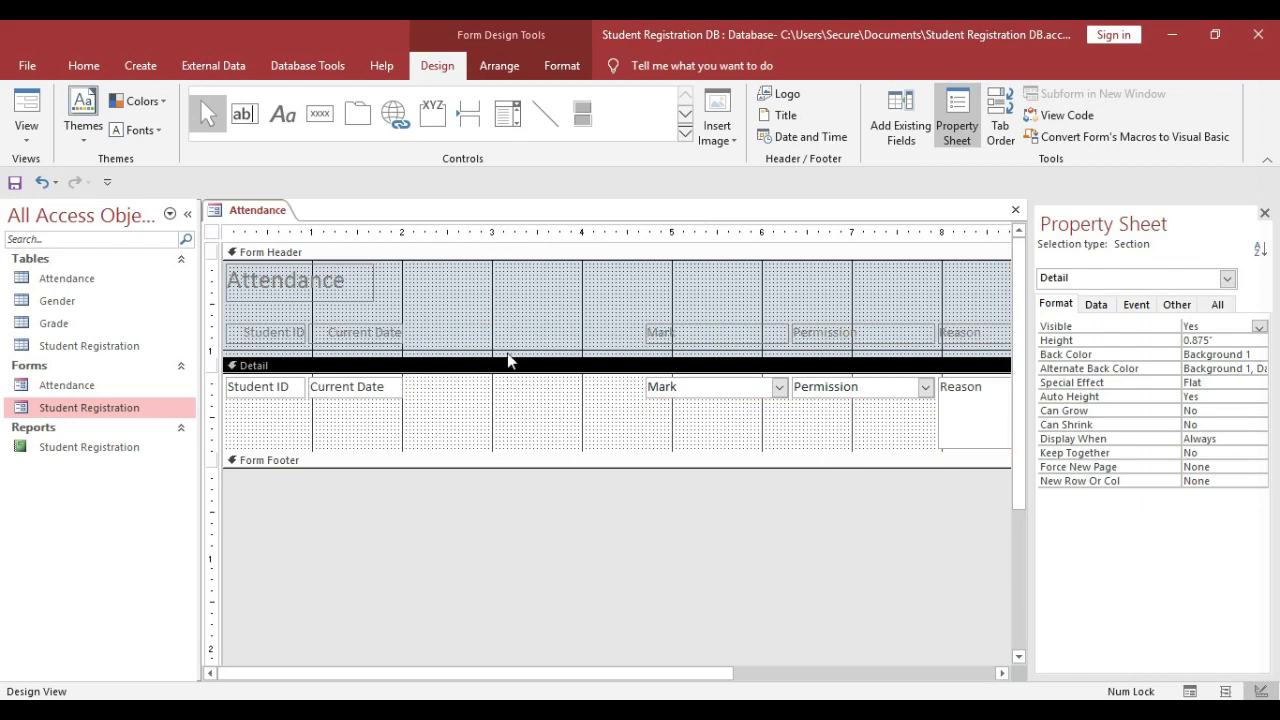
List the fields of all tables and add First Name from Student Registration to the form header beside Current Date
{"action": "left_click", "coordinate": [900, 118]}
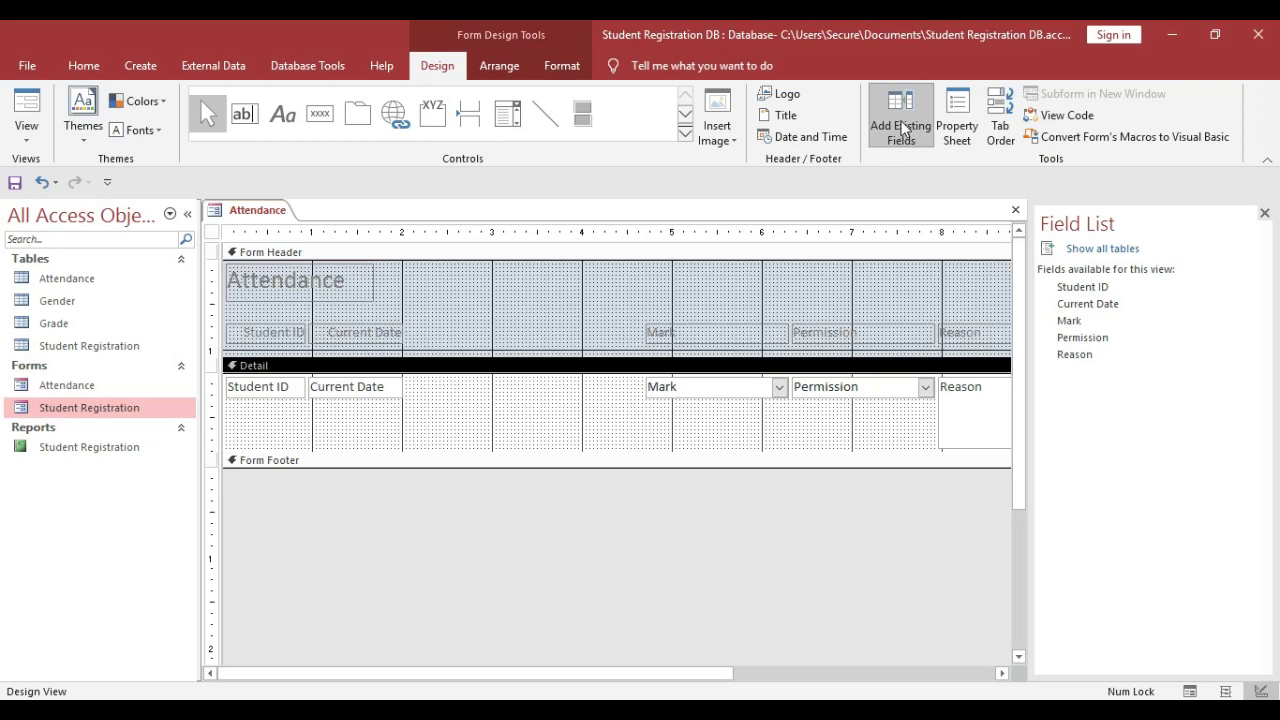
{"action": "left_click", "coordinate": [1108, 250]}
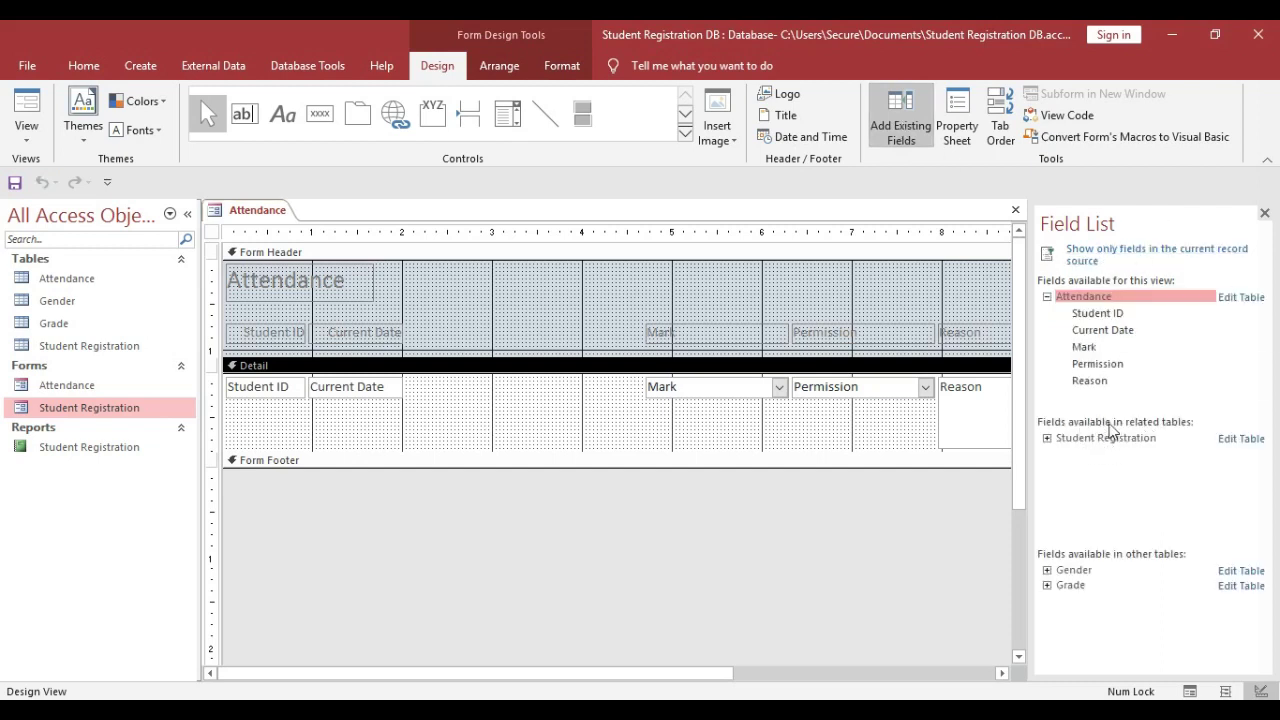
{"action": "left_click", "coordinate": [1047, 438]}
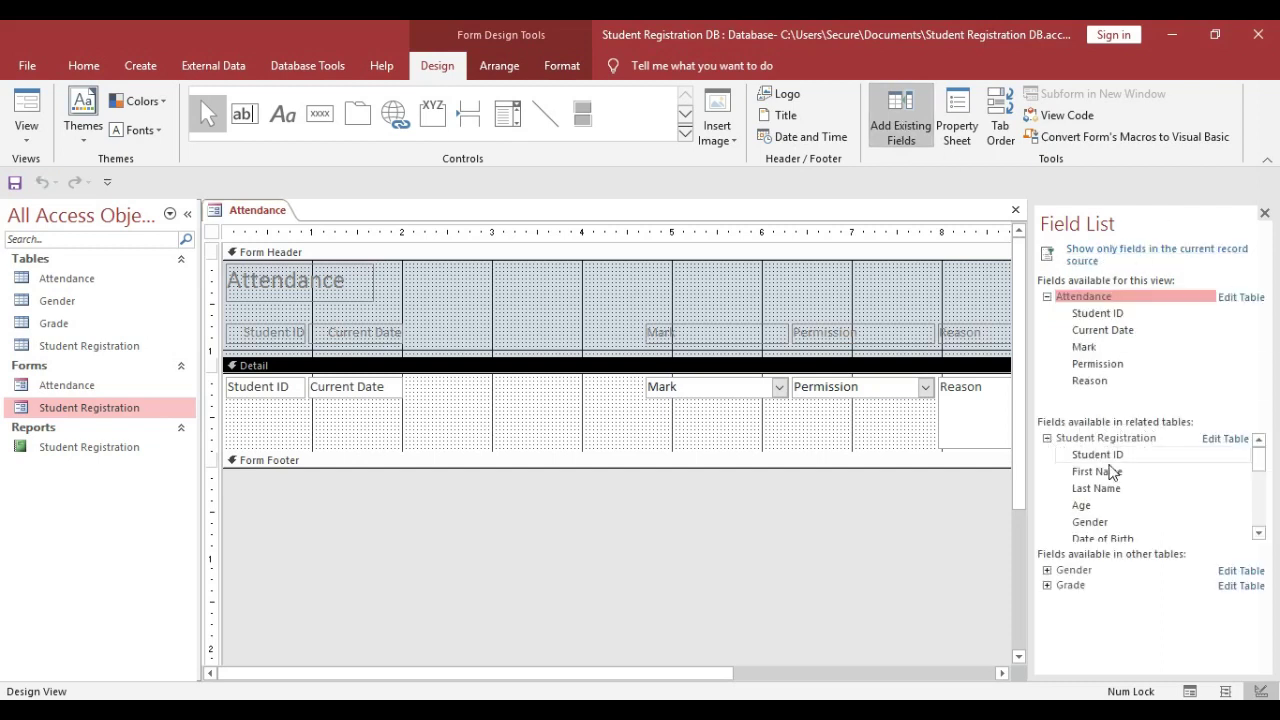
{"action": "left_click_drag", "start_coordinate": [1097, 471], "coordinate": [456, 345]}
{"action": "left_click", "coordinate": [562, 346]}
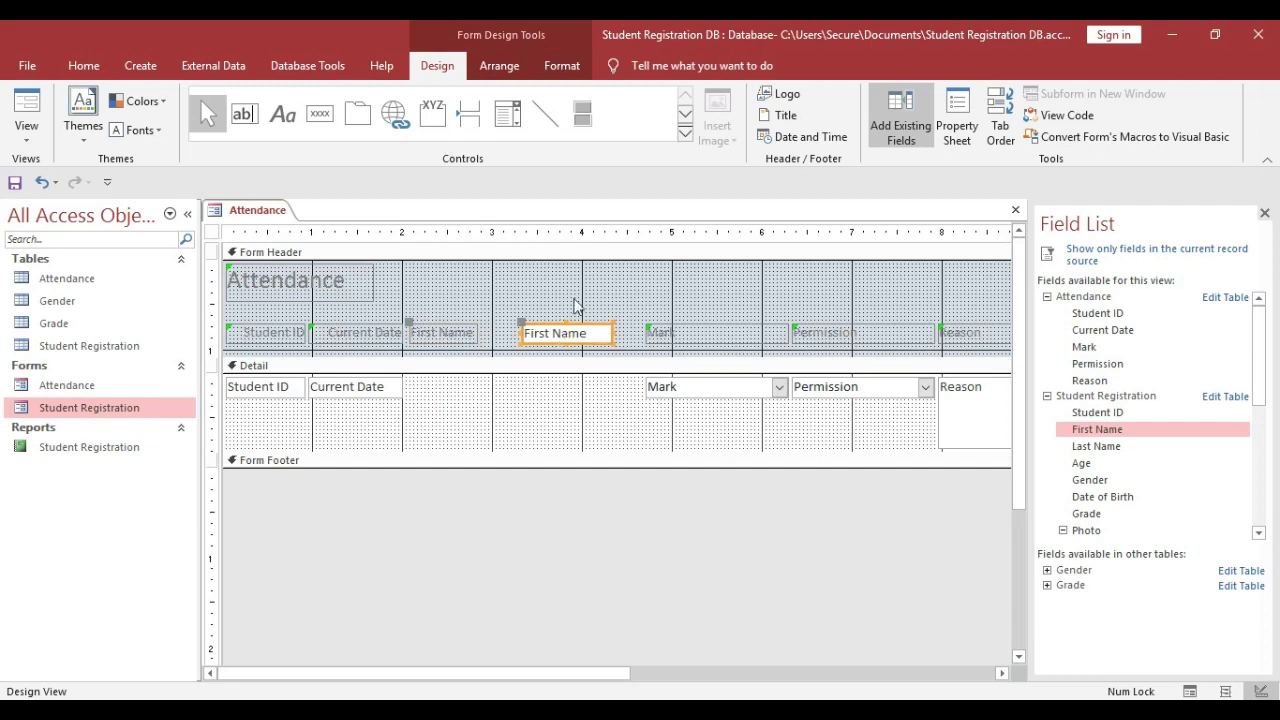
Move the First Name text box into the Detail section beside Current Date and delete its attached label
{"action": "left_click", "coordinate": [576, 305]}
{"action": "left_click_drag", "start_coordinate": [566, 337], "coordinate": [457, 400]}
{"action": "left_click", "coordinate": [543, 414]}
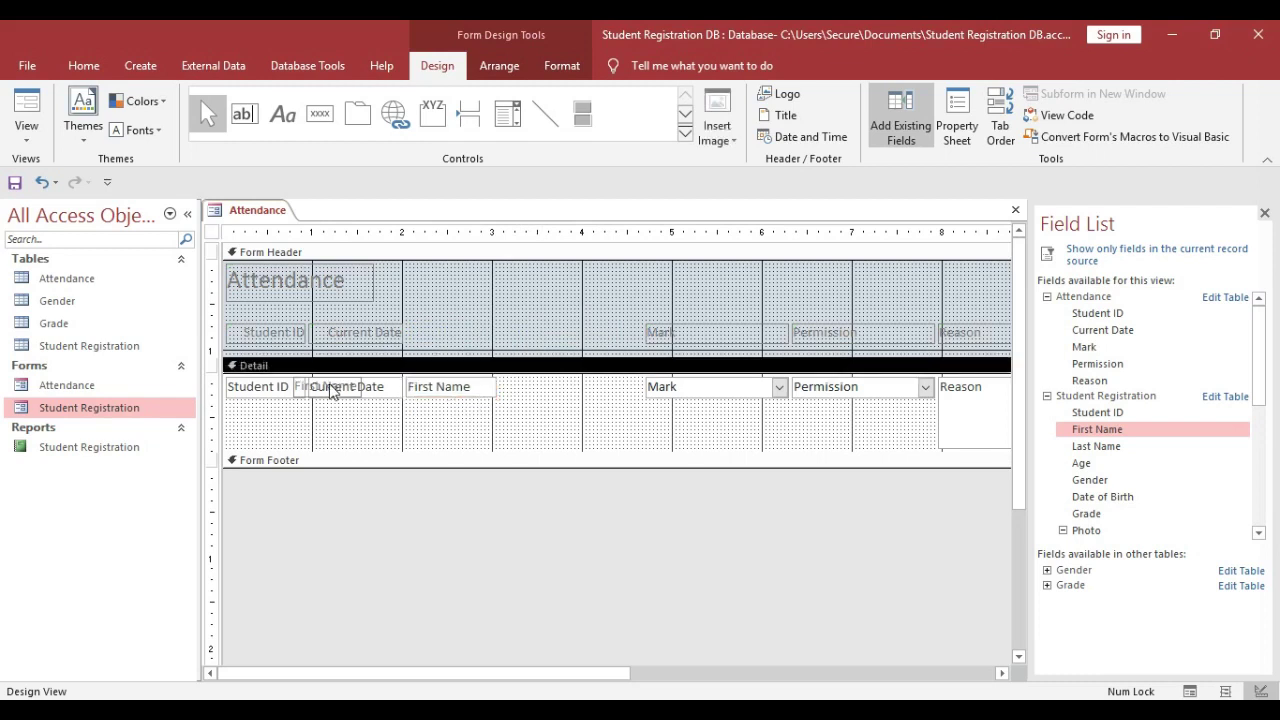
{"action": "left_click", "coordinate": [297, 391]}
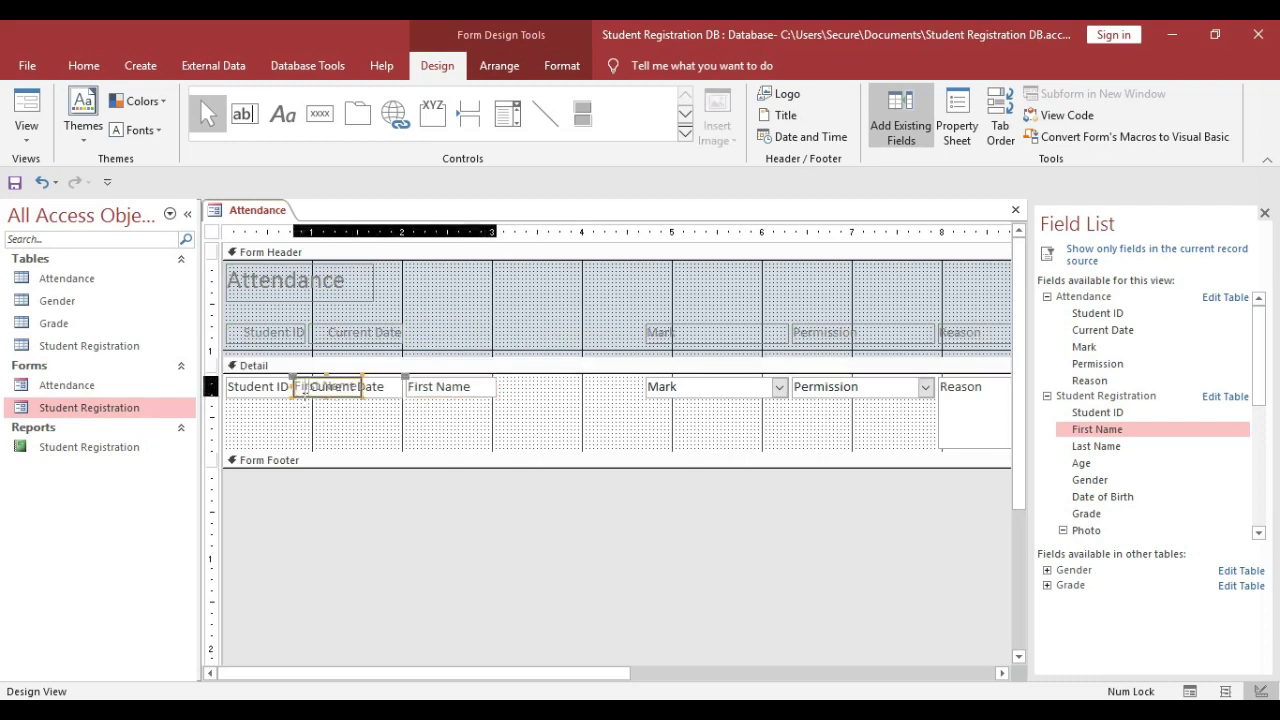
{"action": "left_click", "coordinate": [415, 361]}
Duplicate the Current Date header label, place the copy above the First Name text box, and widen that text box to match
{"action": "left_click", "coordinate": [394, 337]}
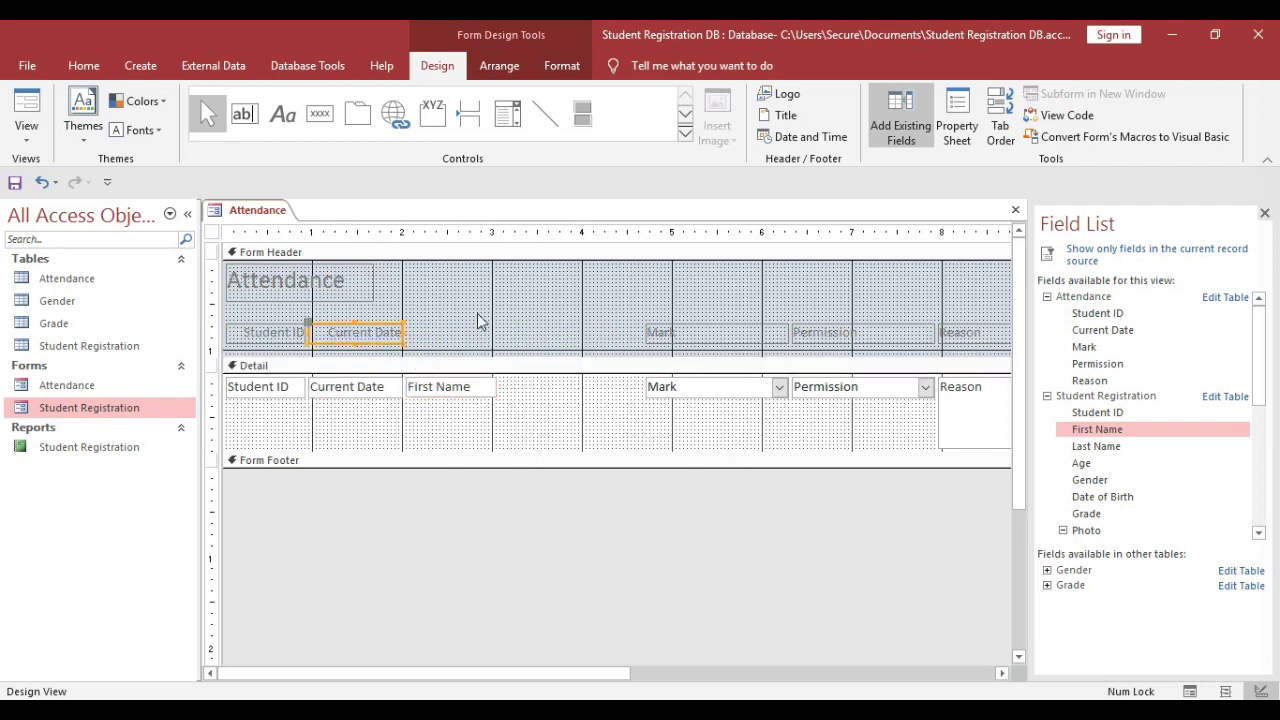
{"action": "left_click_drag", "start_coordinate": [395, 335], "coordinate": [305, 288]}
{"action": "left_click", "coordinate": [480, 345]}
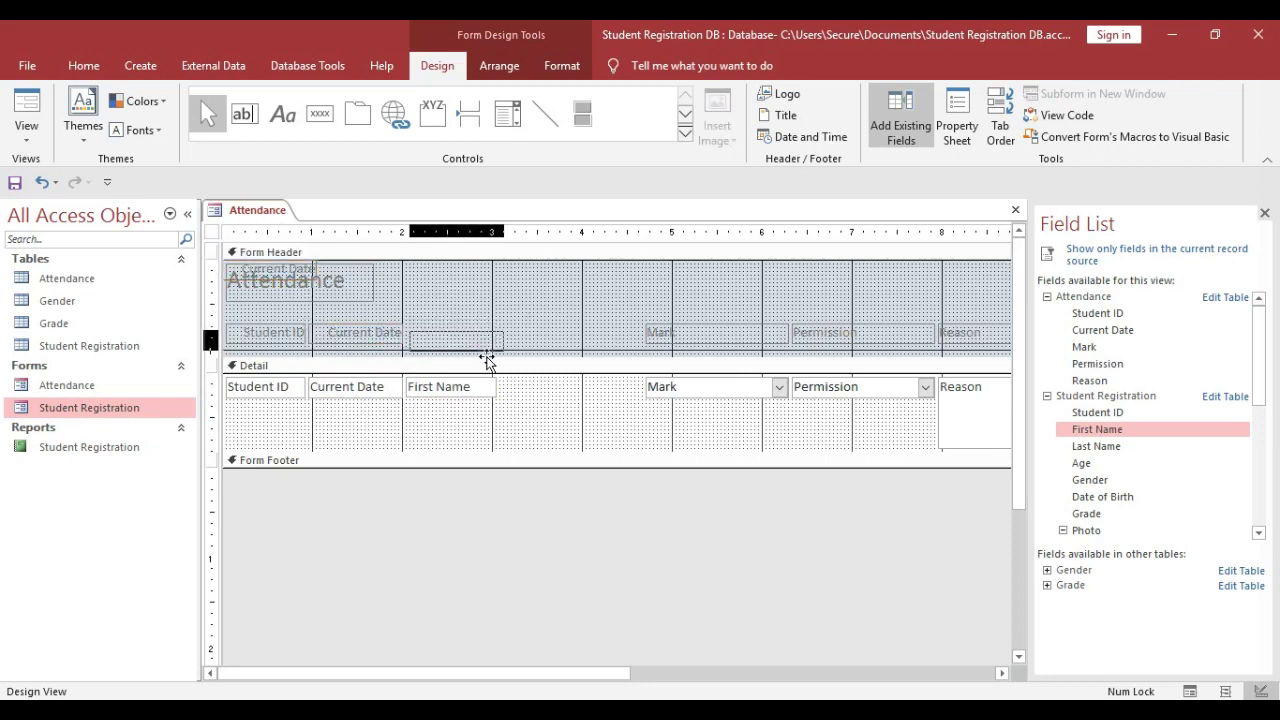
{"action": "left_click_drag", "start_coordinate": [486, 354], "coordinate": [482, 352]}
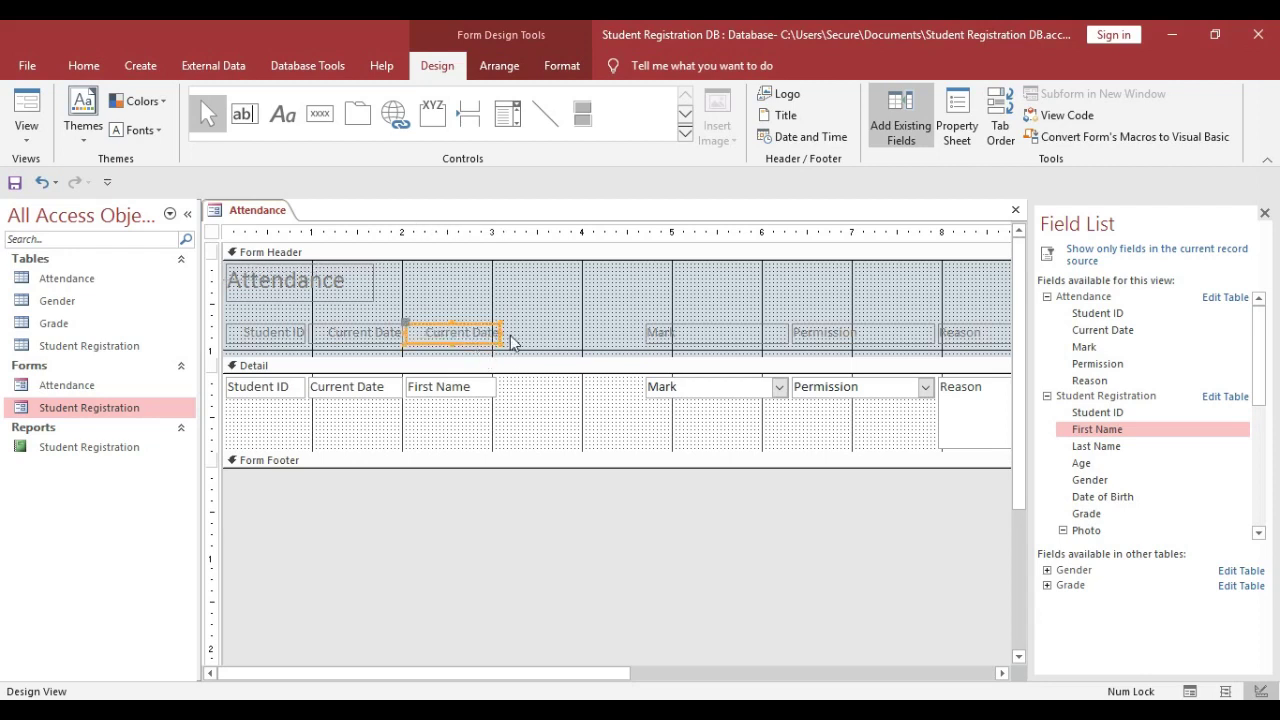
{"action": "left_click", "coordinate": [494, 390]}
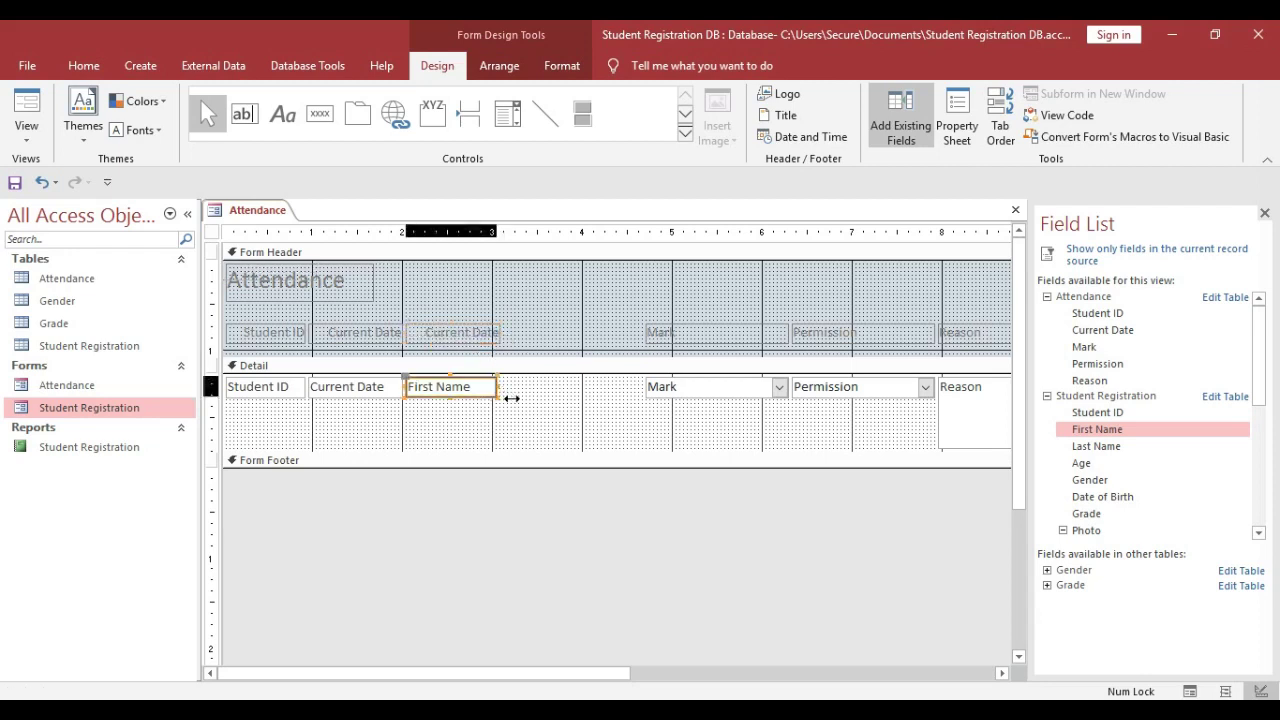
Change the caption of the copied header label above the First Name text box to First Name
{"action": "left_click", "coordinate": [429, 334]}
{"action": "left_click", "coordinate": [423, 331]}
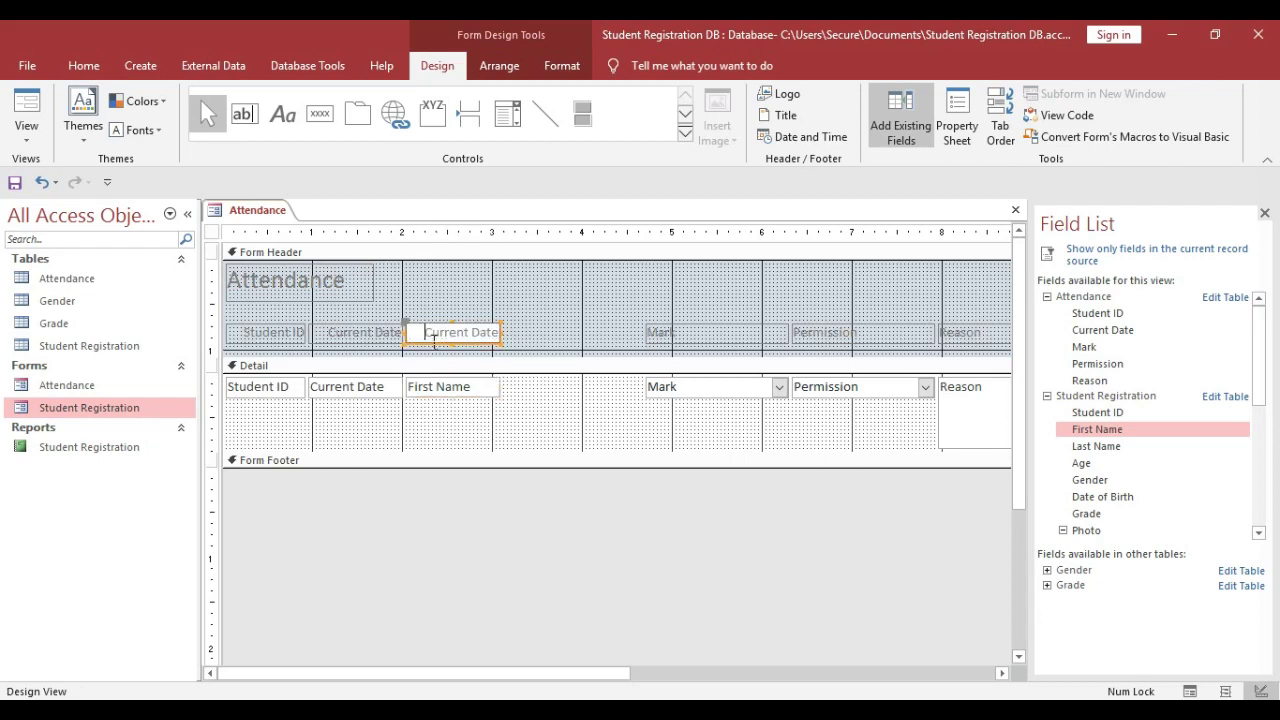
{"action": "left_click_drag", "start_coordinate": [423, 331], "coordinate": [543, 345]}
{"action": "type", "text": "F"}
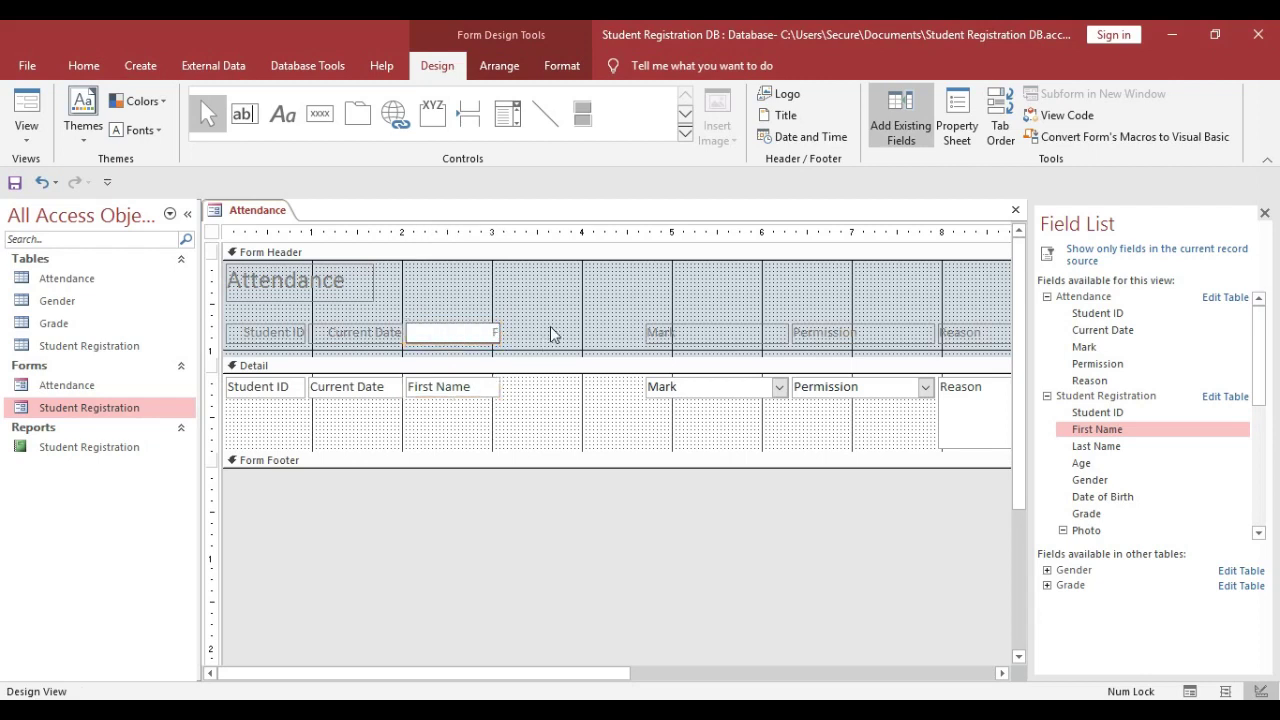
{"action": "type", "text": "irst Name"}
{"action": "left_click", "coordinate": [553, 334]}
{"action": "left_click", "coordinate": [486, 332]}
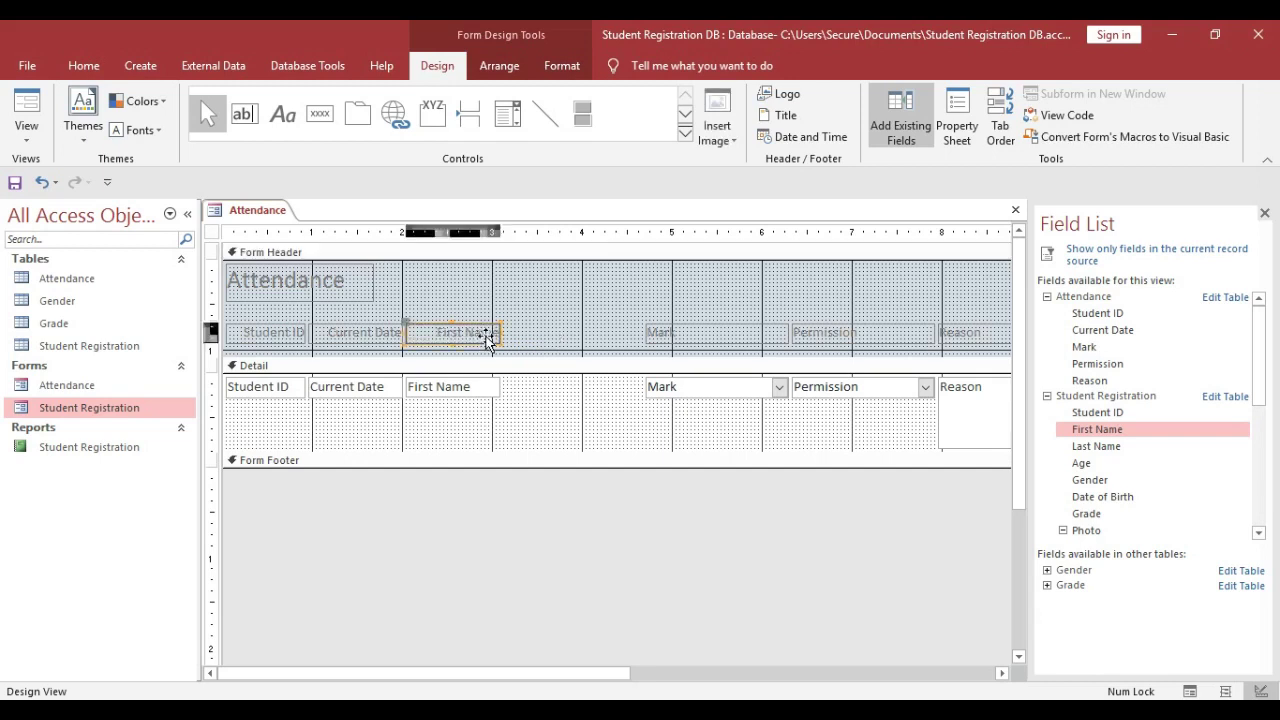
{"action": "left_click", "coordinate": [591, 347]}
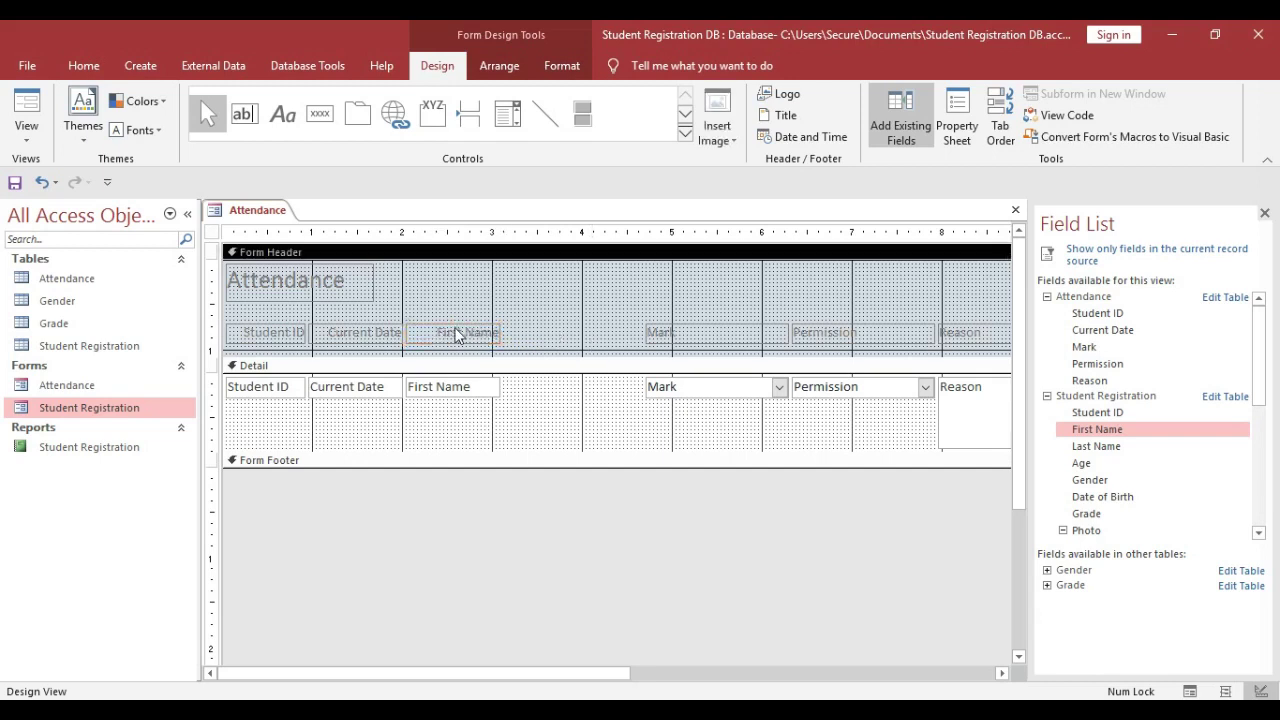
Widen the First Name text box and its header label so they extend to about 3.2" on the ruler
{"action": "left_click", "coordinate": [465, 392]}
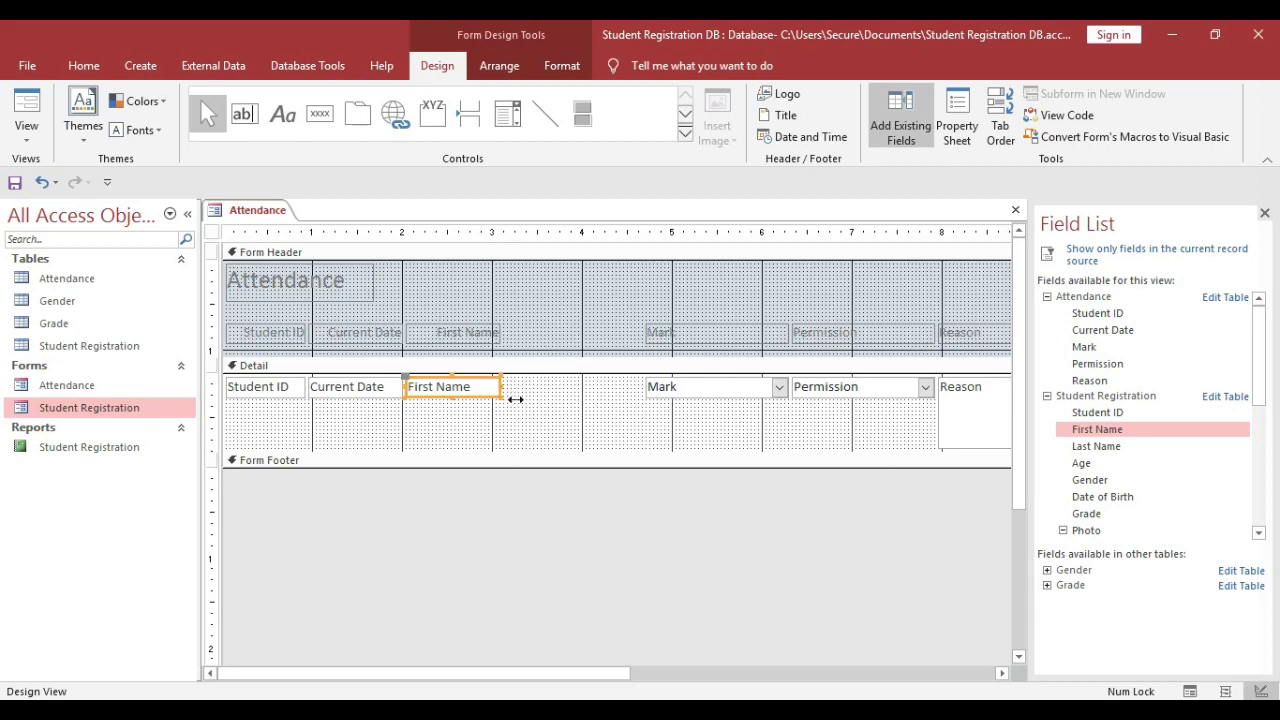
{"action": "left_click_drag", "start_coordinate": [515, 399], "coordinate": [528, 398]}
{"action": "left_click", "coordinate": [492, 338]}
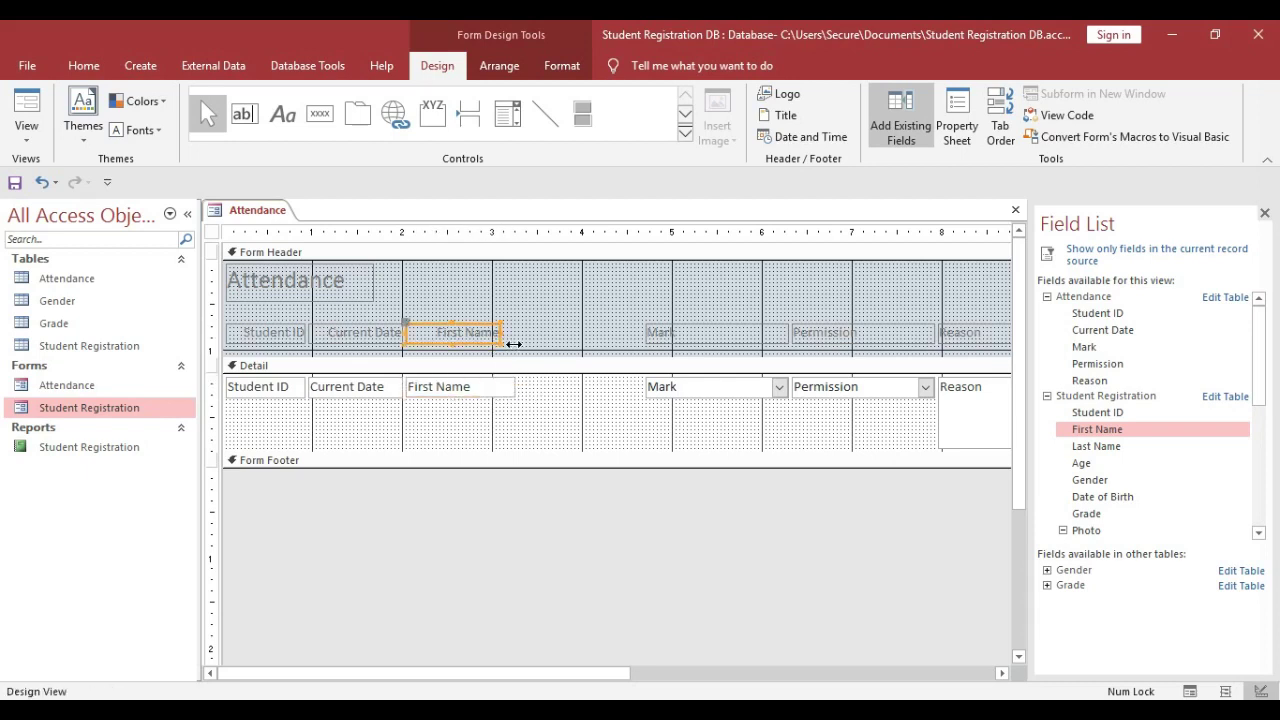
{"action": "left_click_drag", "start_coordinate": [514, 344], "coordinate": [524, 343]}
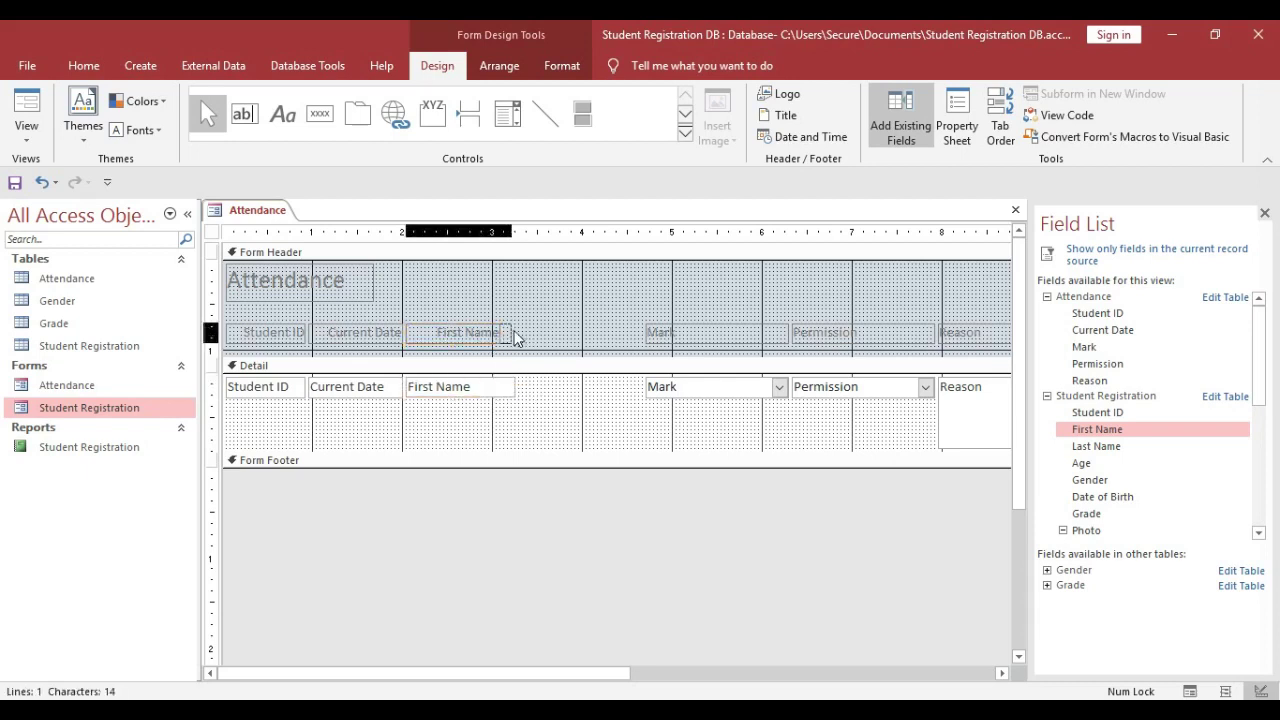
{"action": "left_click", "coordinate": [515, 338]}
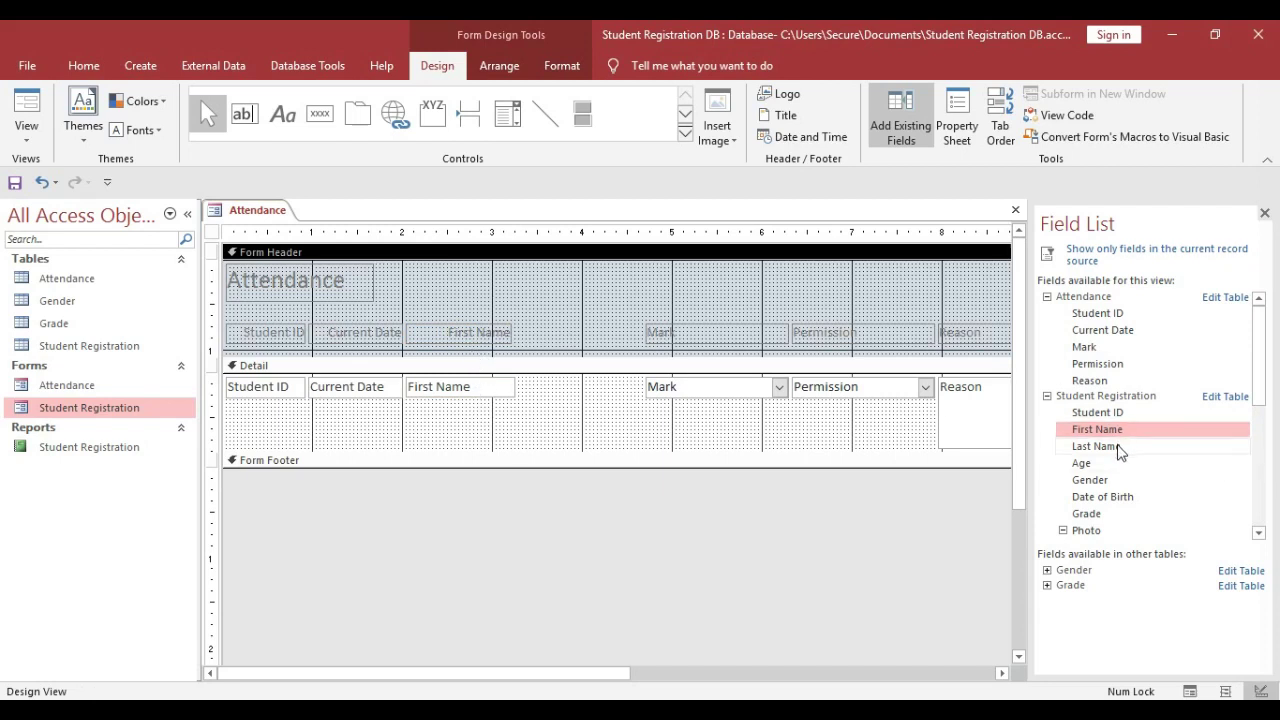
Add the Last Name field from Student Registration to the Detail section between First Name and Mark, and delete its attached label
{"action": "left_click_drag", "start_coordinate": [1120, 452], "coordinate": [652, 399]}
{"action": "left_click", "coordinate": [540, 436]}
{"action": "key", "text": "Delete"}
Paste another header label above the Last Name text box, widen it to match, and caption it Last Name
{"action": "left_click", "coordinate": [580, 332]}
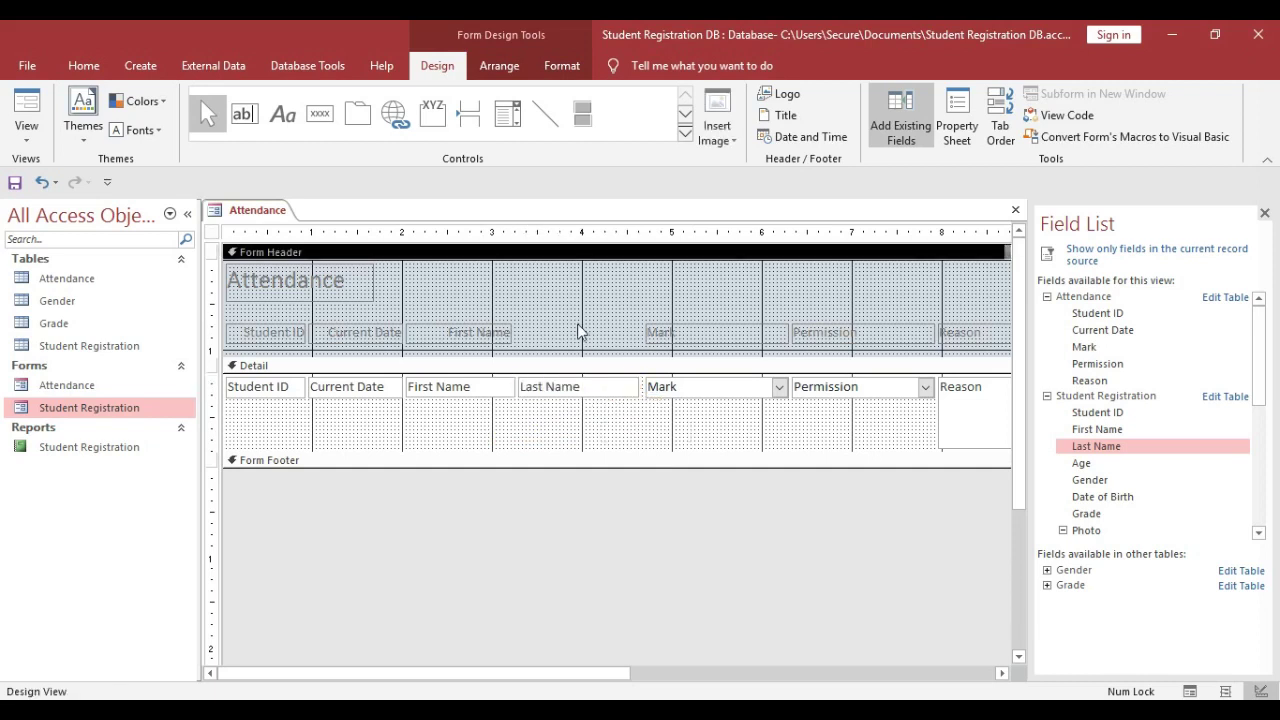
{"action": "key", "text": "ctrl+v"}
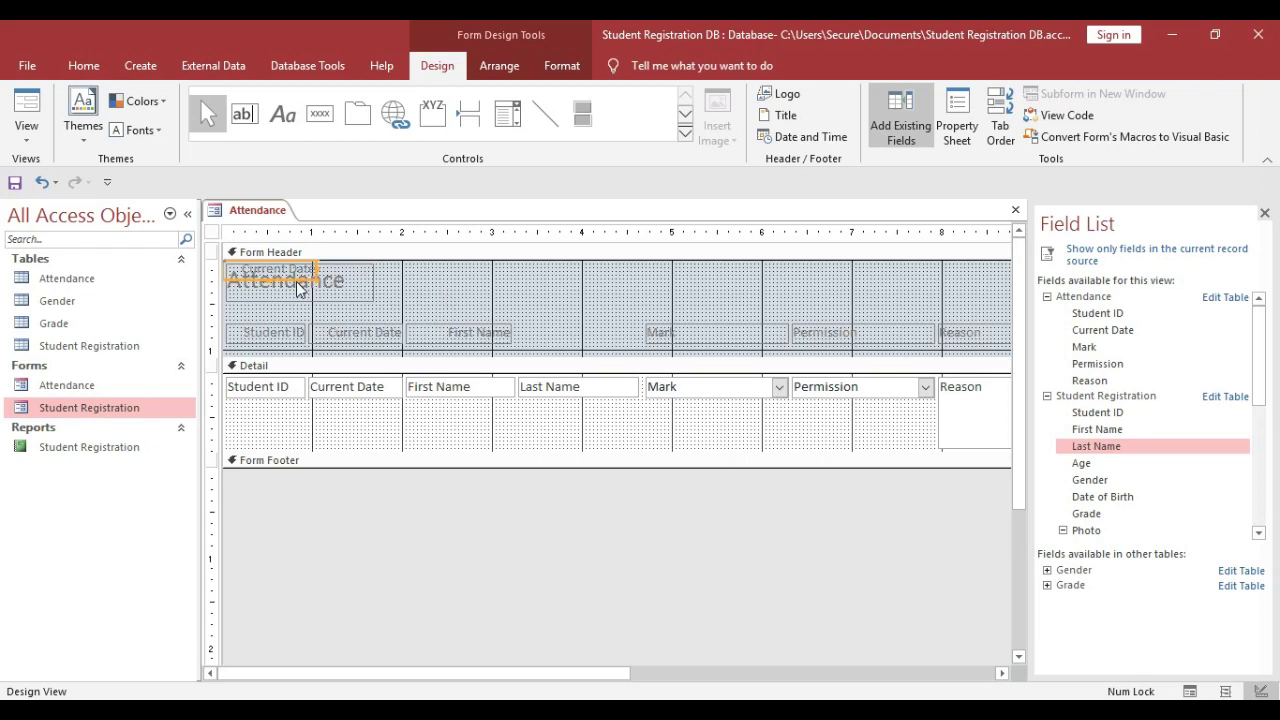
{"action": "left_click_drag", "start_coordinate": [313, 287], "coordinate": [657, 345]}
{"action": "key", "text": "F2"}
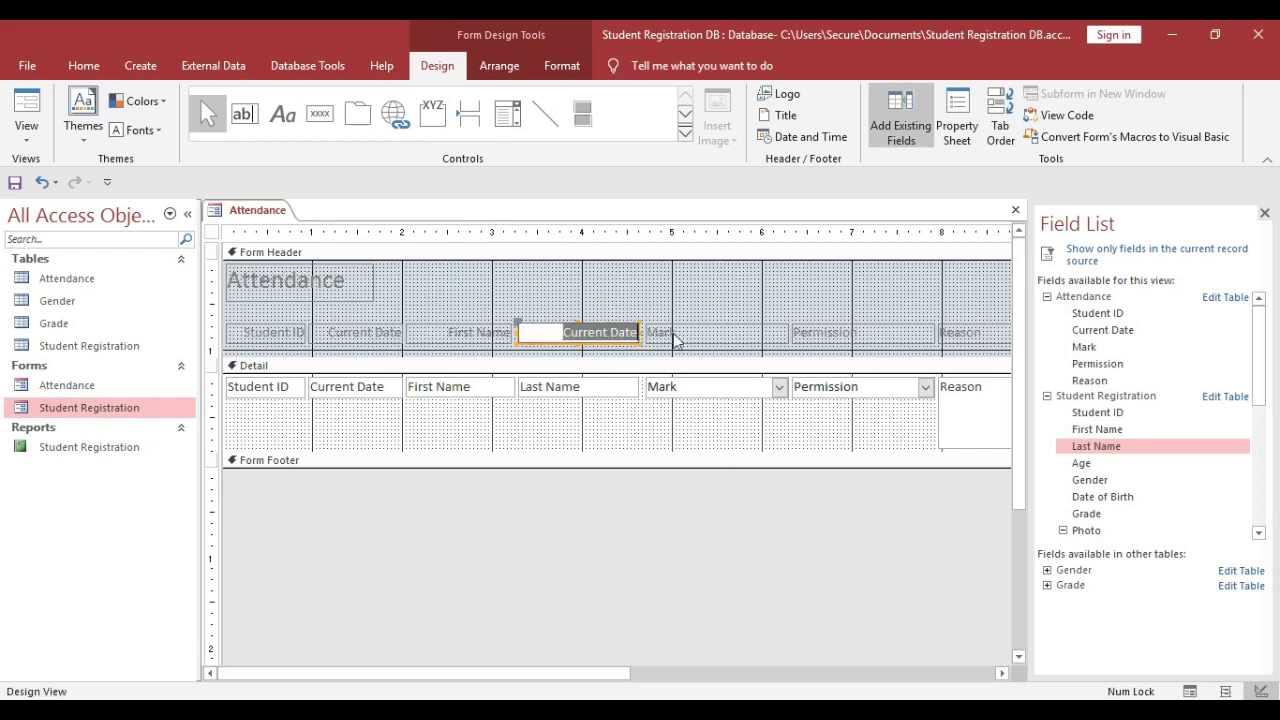
{"action": "type", "text": "Last Name"}
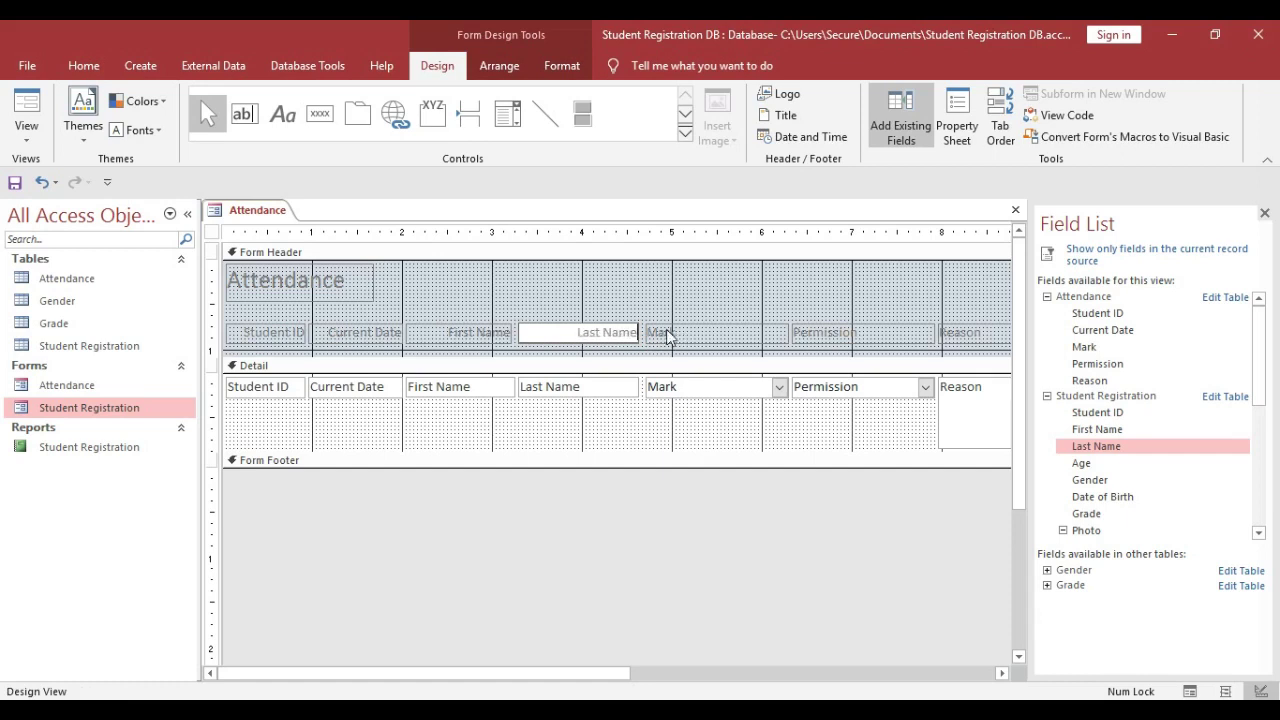
{"action": "left_click", "coordinate": [625, 310]}
Widen the First Name header label slightly so it meets the Last Name label
{"action": "left_click", "coordinate": [490, 339]}
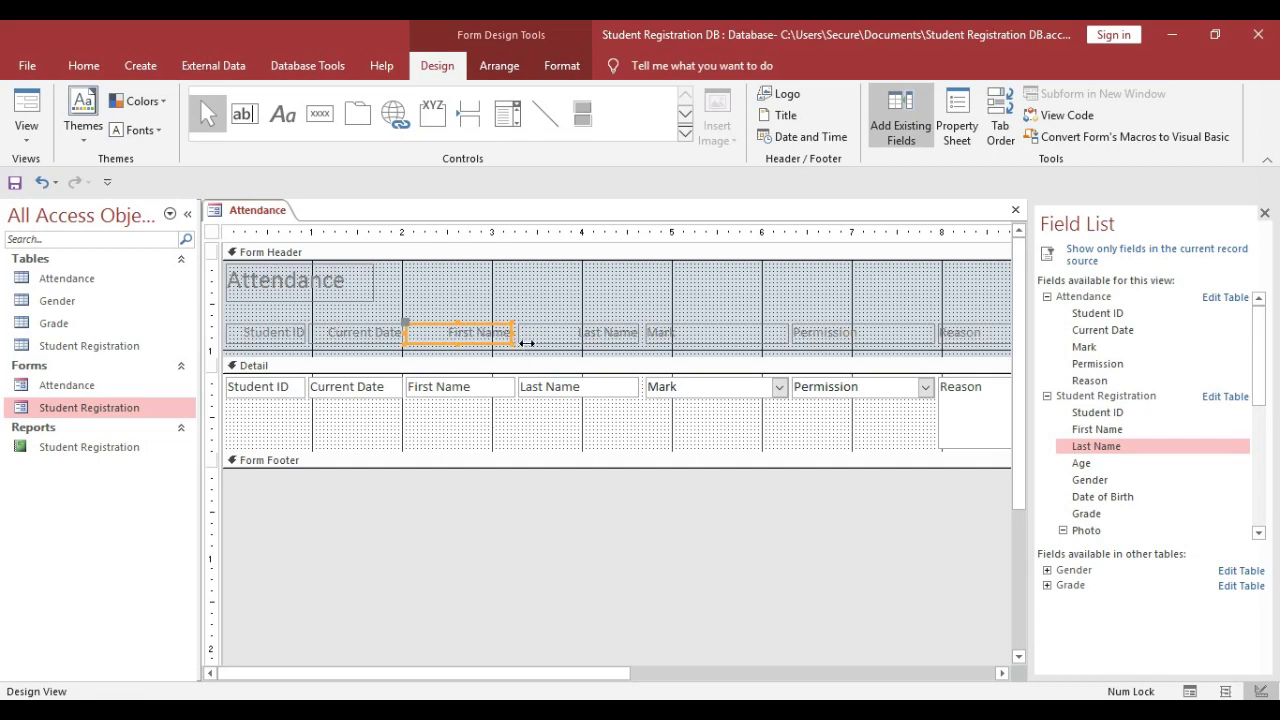
{"action": "left_click", "coordinate": [526, 343]}
{"action": "left_click", "coordinate": [531, 314]}
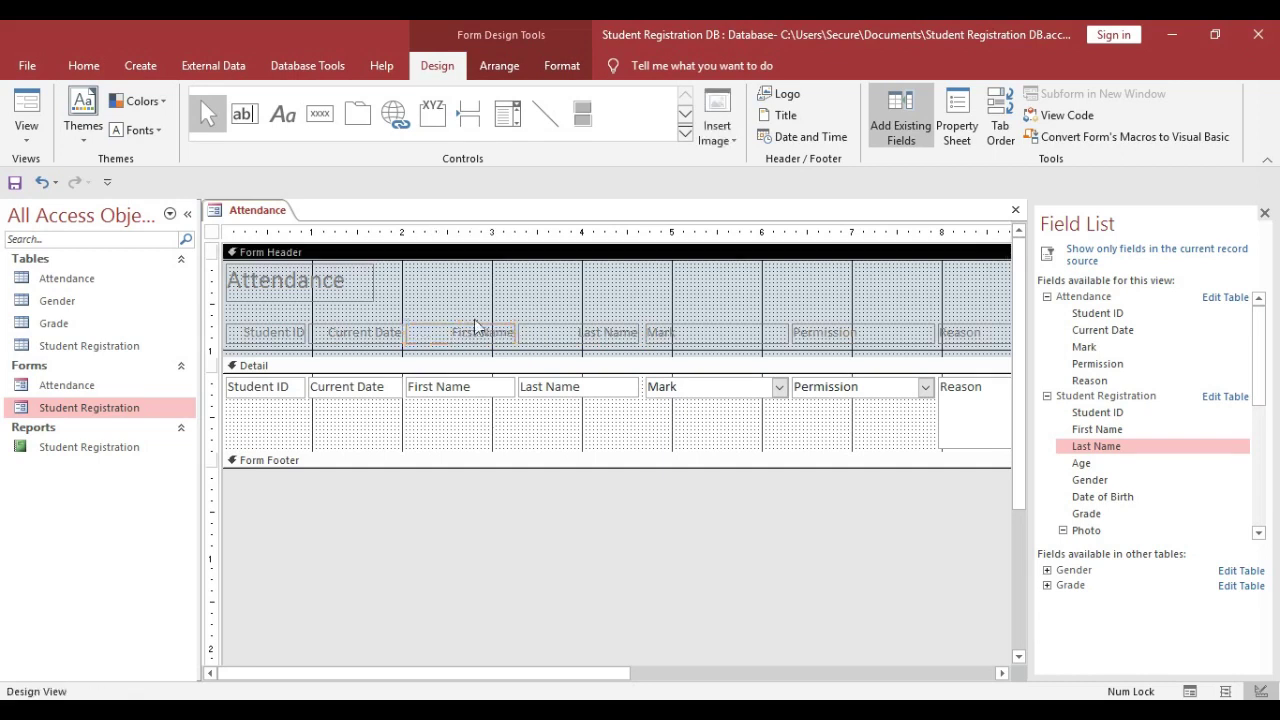
Set all column labels in the form header, from Student ID to Reason, to black Georgia text
{"action": "left_click_drag", "start_coordinate": [298, 312], "coordinate": [970, 342]}
{"action": "left_click", "coordinate": [83, 65]}
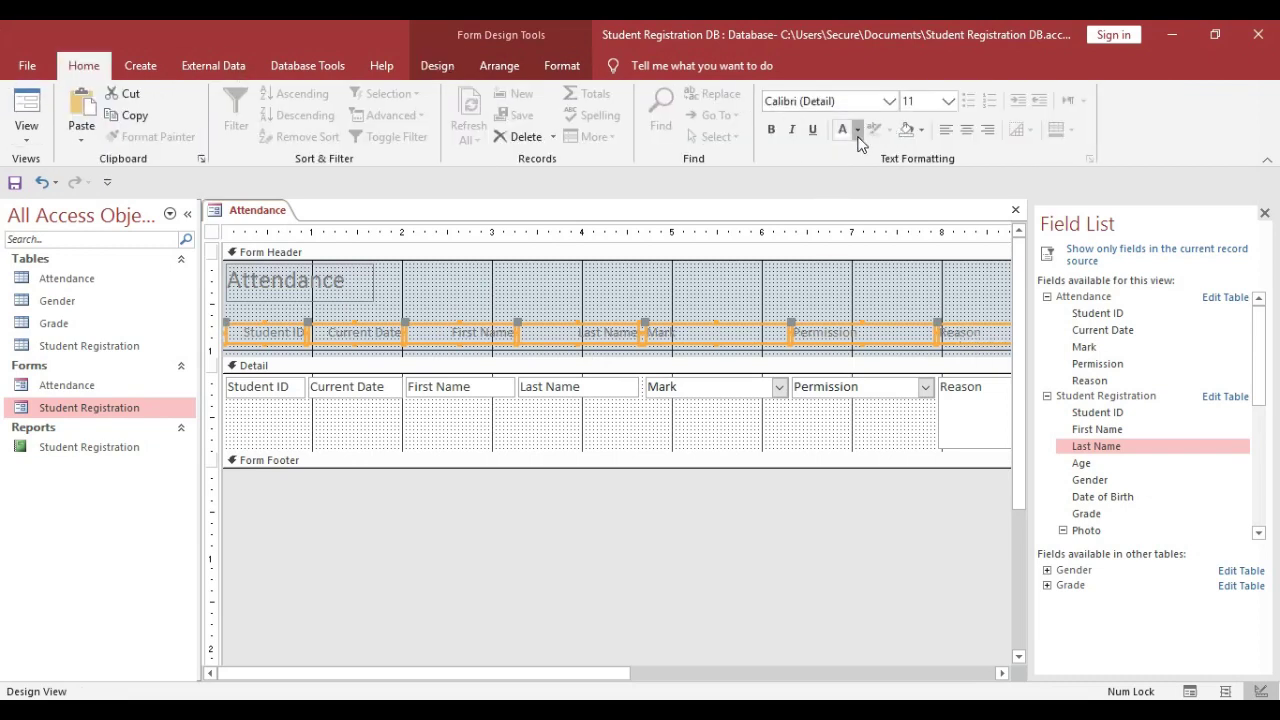
{"action": "left_click", "coordinate": [857, 130]}
{"action": "left_click", "coordinate": [845, 160]}
{"action": "left_click", "coordinate": [888, 101]}
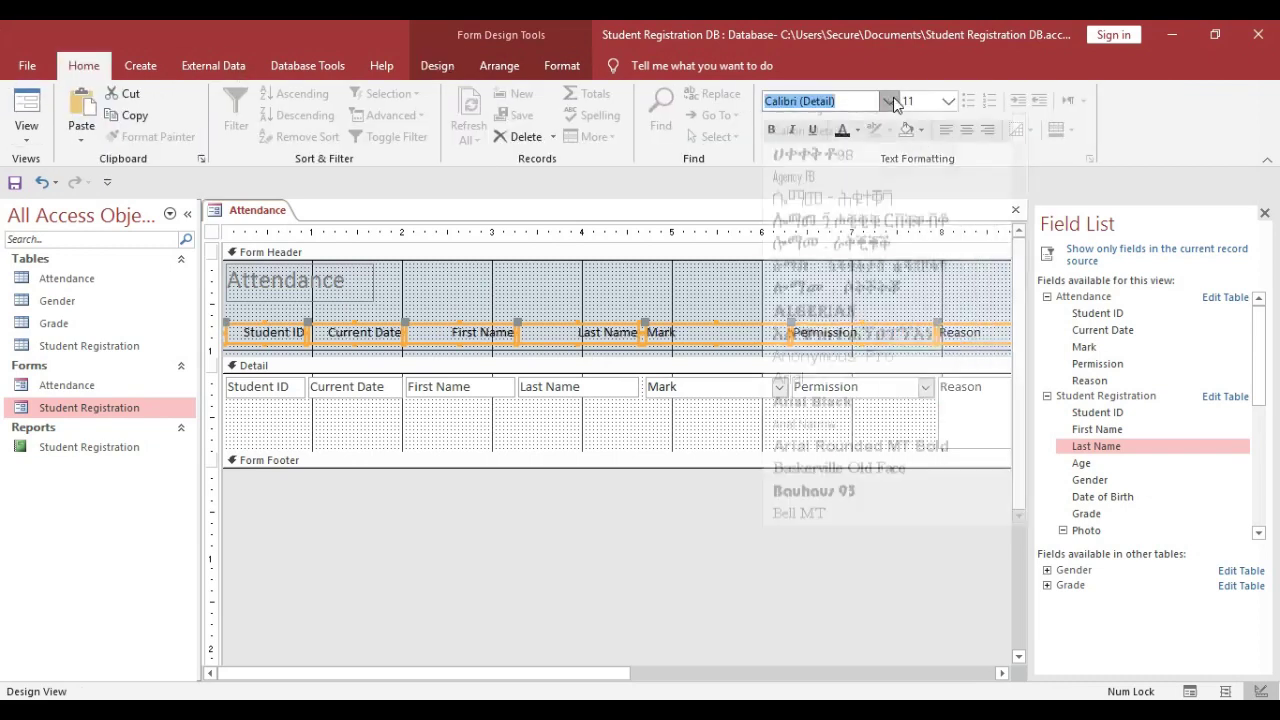
{"action": "scroll", "coordinate": [818, 330], "scroll_direction": "down", "scroll_amount": 15}
{"action": "scroll", "coordinate": [818, 340], "scroll_direction": "down", "scroll_amount": 6}
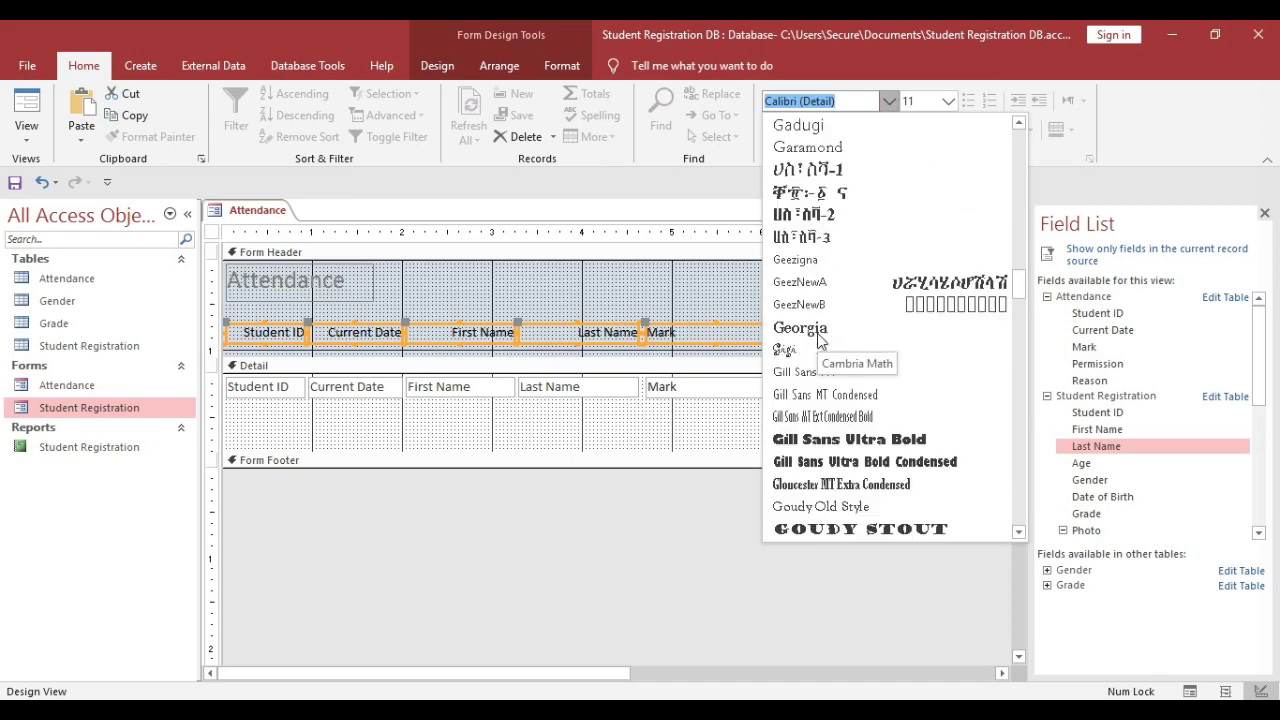
{"action": "scroll", "coordinate": [818, 340], "scroll_direction": "down", "scroll_amount": 4}
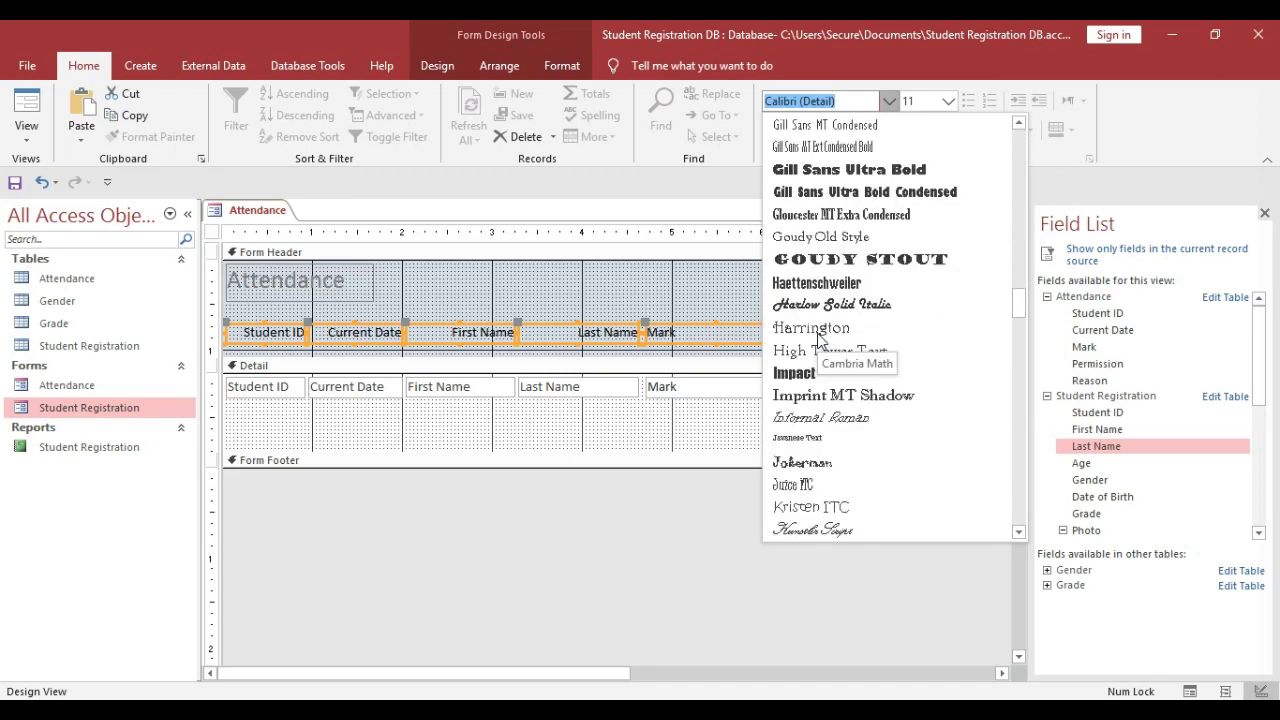
{"action": "scroll", "coordinate": [820, 336], "scroll_direction": "up", "scroll_amount": 3}
{"action": "left_click", "coordinate": [810, 260]}
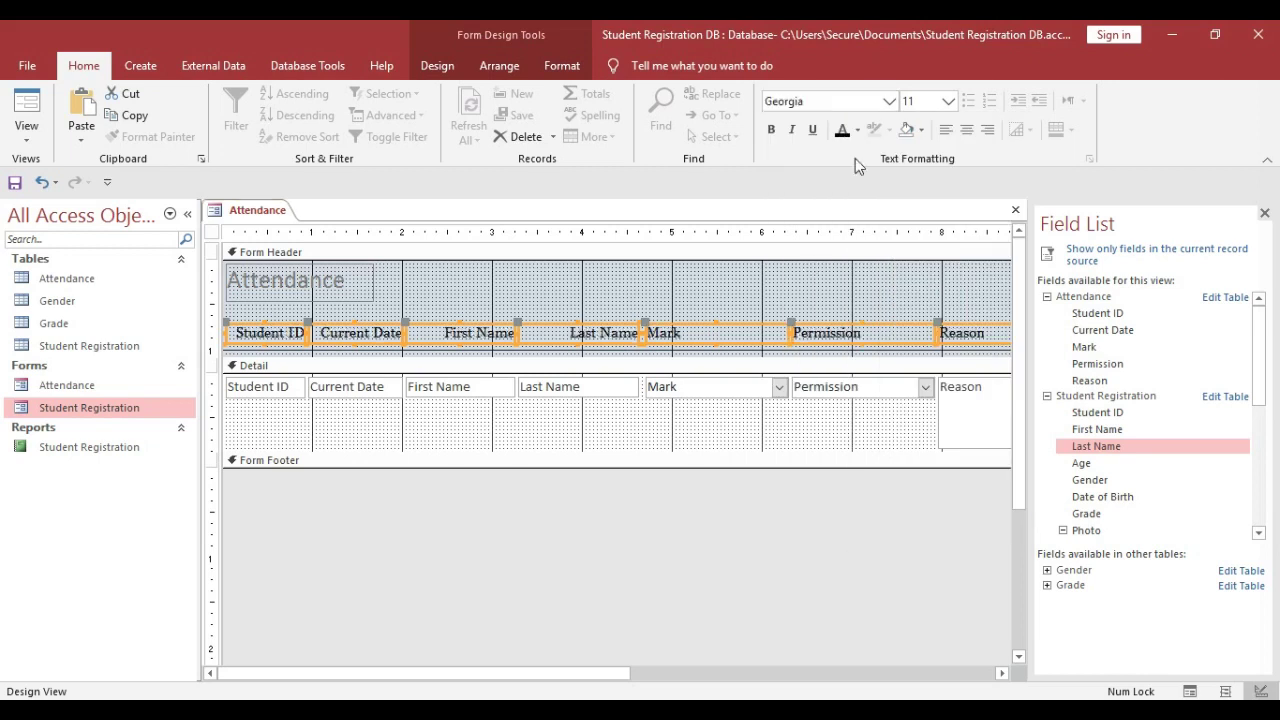
Set the selected column labels to font size 12 with a white background
{"action": "left_click", "coordinate": [947, 101]}
{"action": "left_click", "coordinate": [925, 194]}
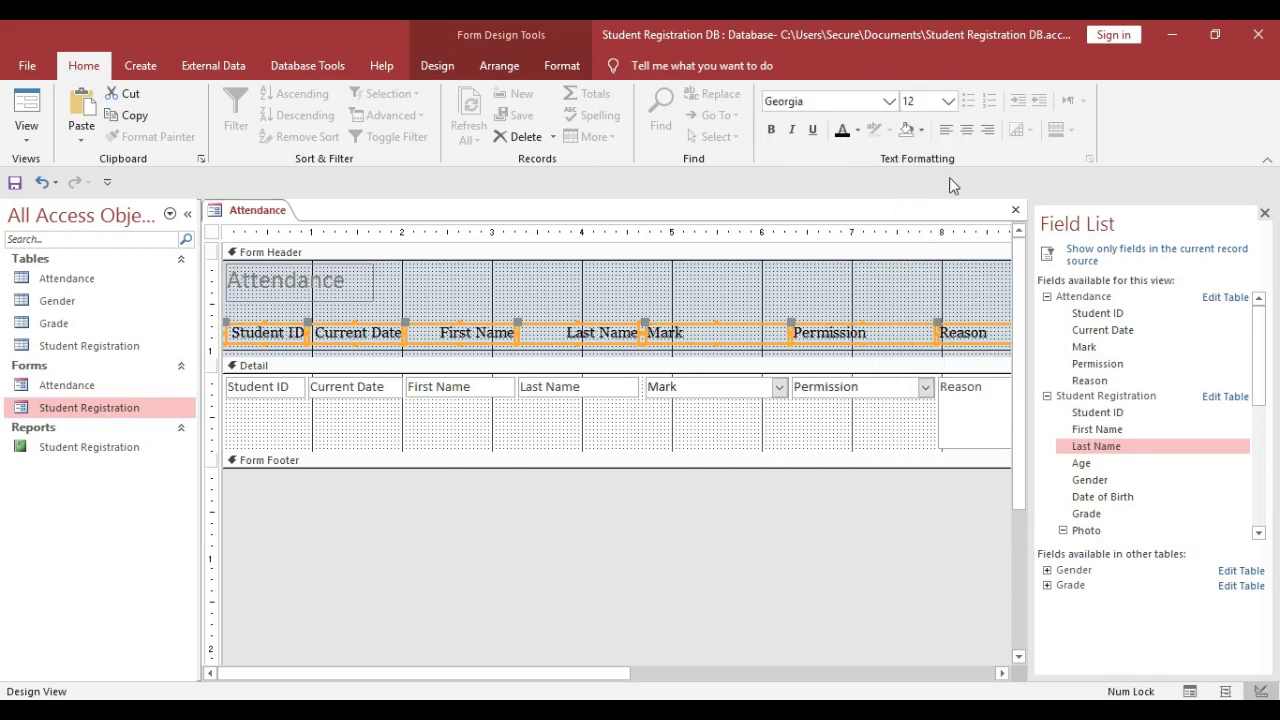
{"action": "left_click", "coordinate": [923, 131]}
{"action": "left_click", "coordinate": [912, 156]}
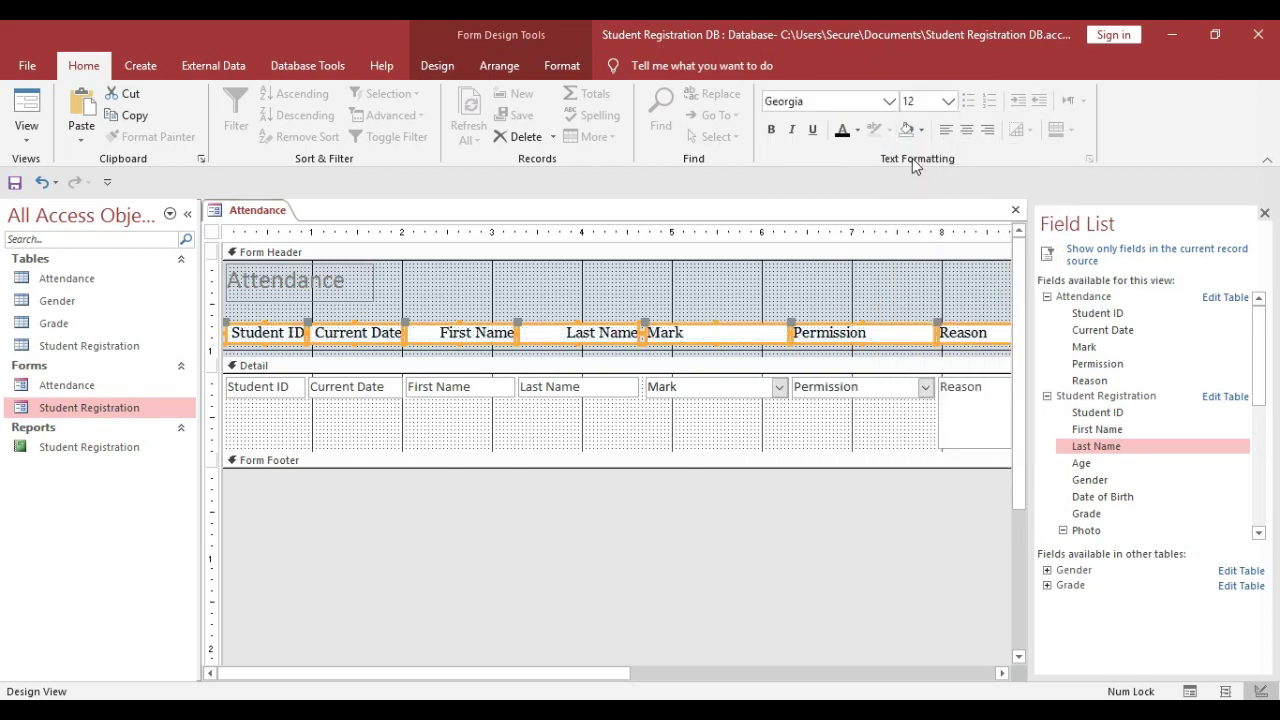
Stretch the Attendance title label across the form to about 11" on the ruler and make it slightly taller
{"action": "left_click", "coordinate": [356, 298]}
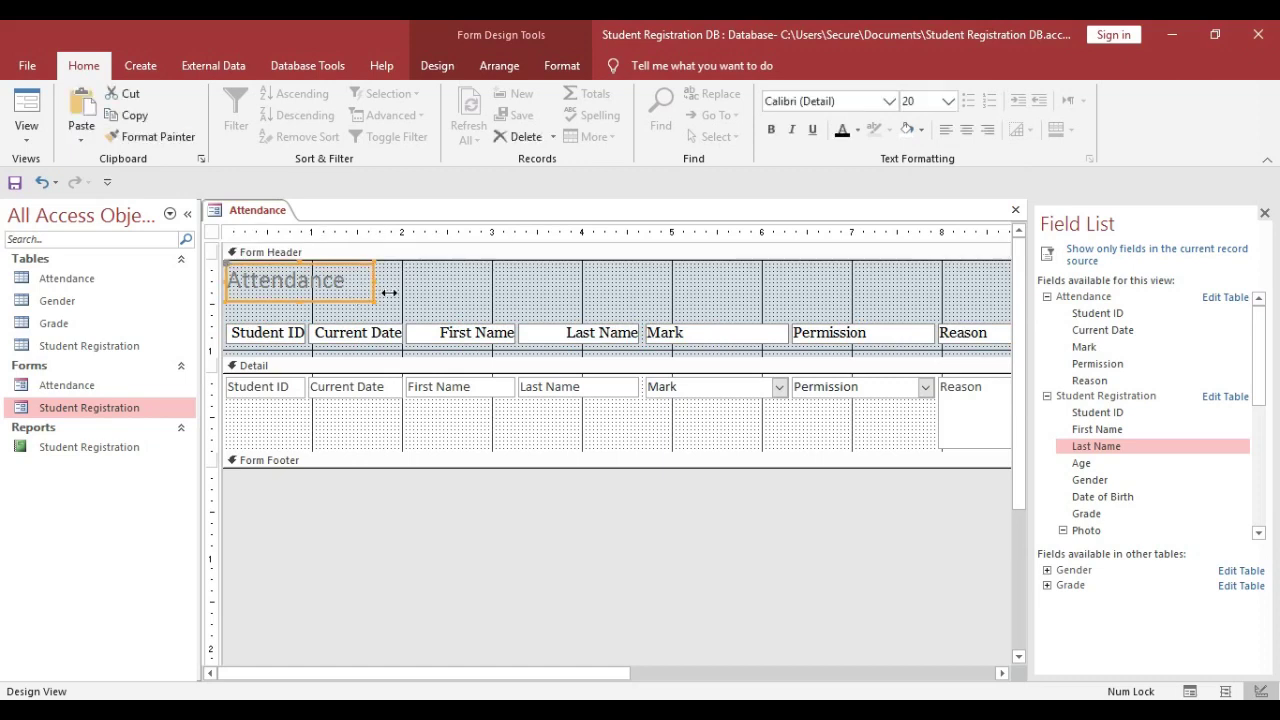
{"action": "left_click_drag", "start_coordinate": [389, 293], "coordinate": [860, 311]}
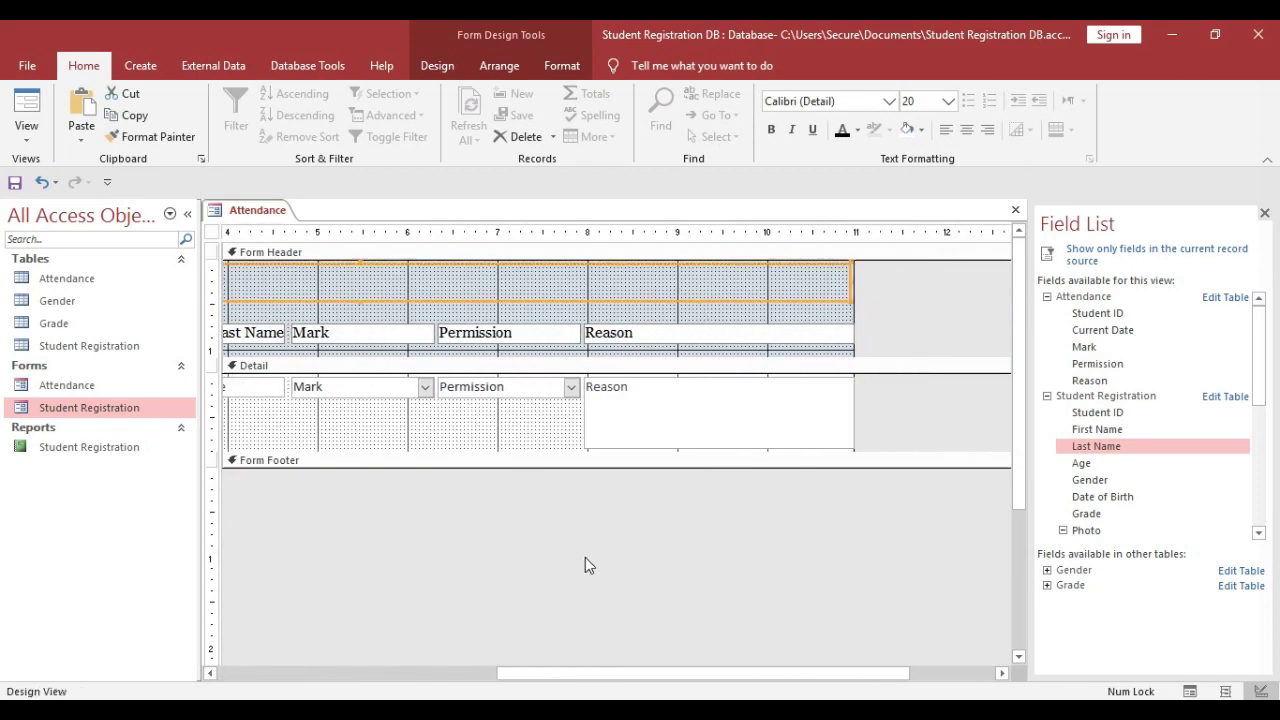
{"action": "left_click_drag", "start_coordinate": [579, 667], "coordinate": [430, 672]}
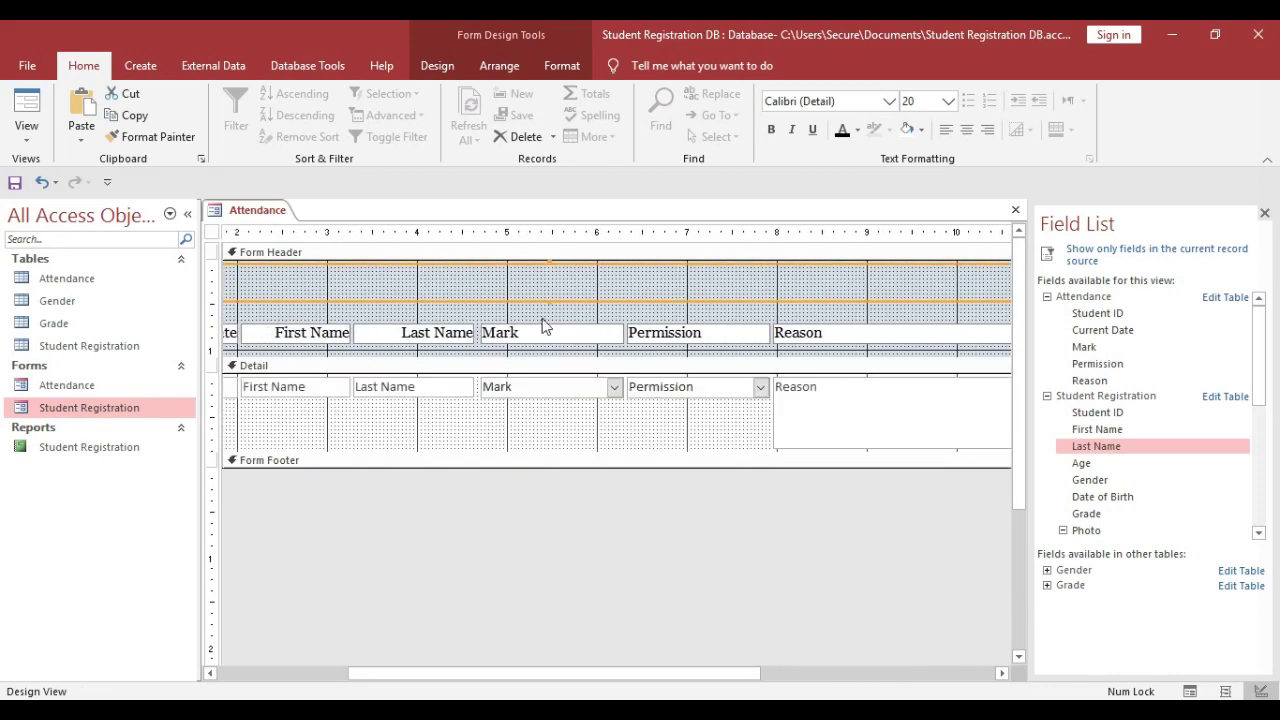
{"action": "left_click_drag", "start_coordinate": [564, 313], "coordinate": [564, 320]}
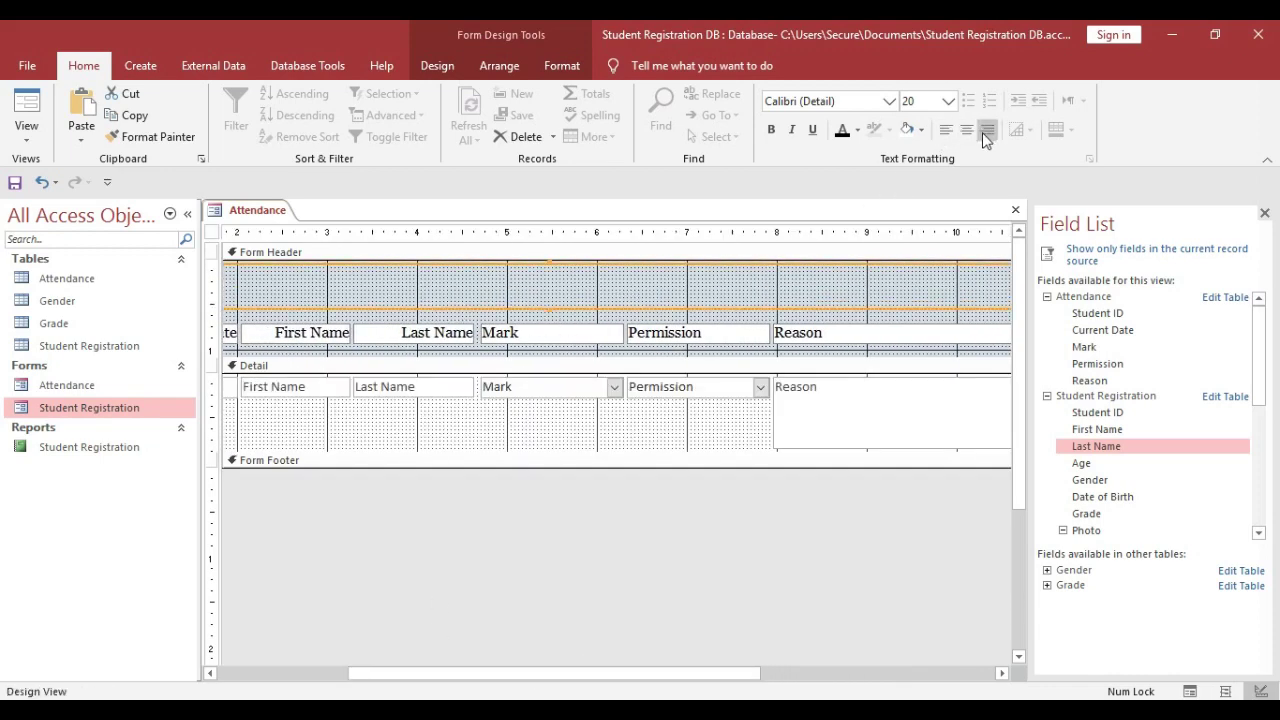
Format the Attendance title as centered, size 26 Algerian text in white
{"action": "left_click", "coordinate": [948, 106]}
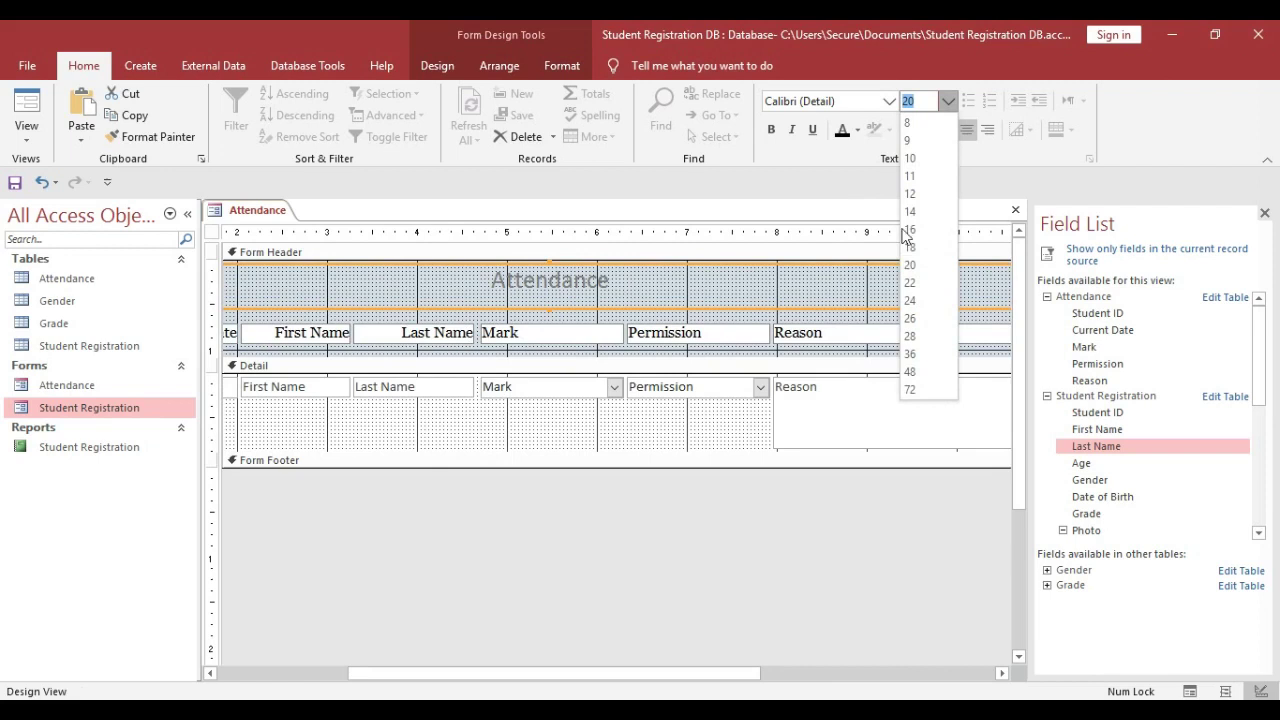
{"action": "left_click", "coordinate": [909, 331]}
{"action": "left_click", "coordinate": [889, 101]}
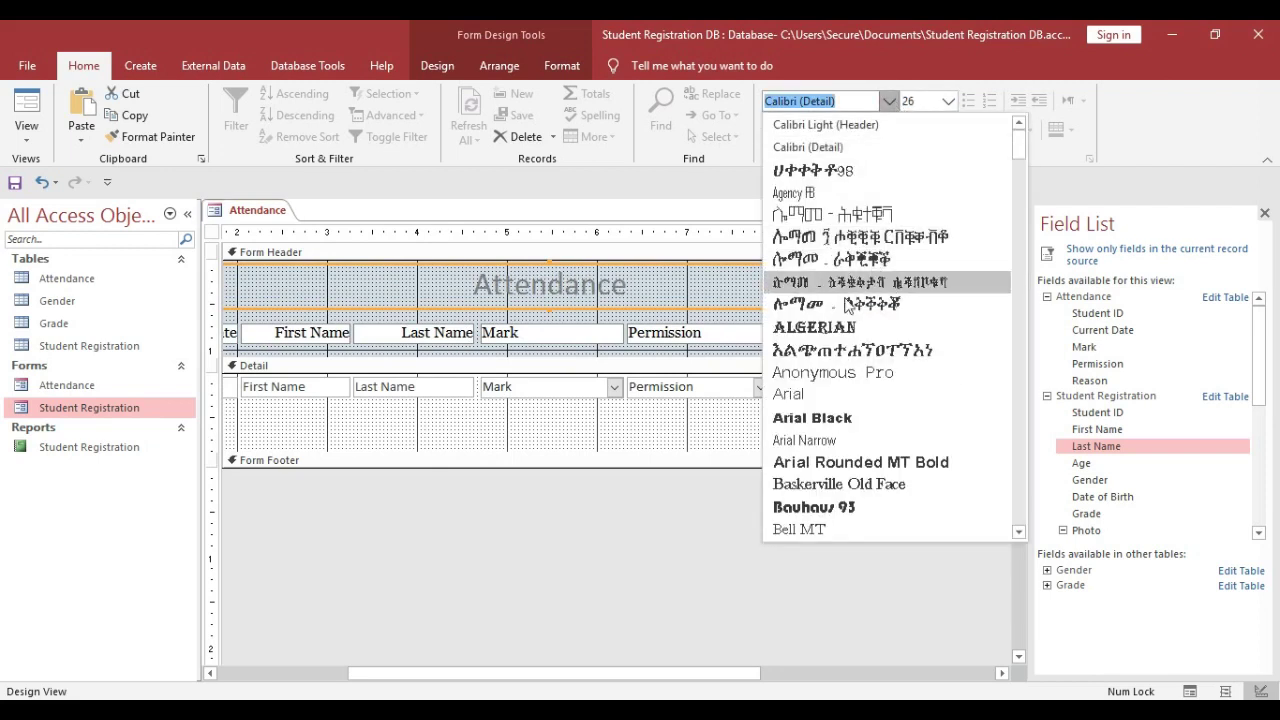
{"action": "left_click", "coordinate": [815, 330]}
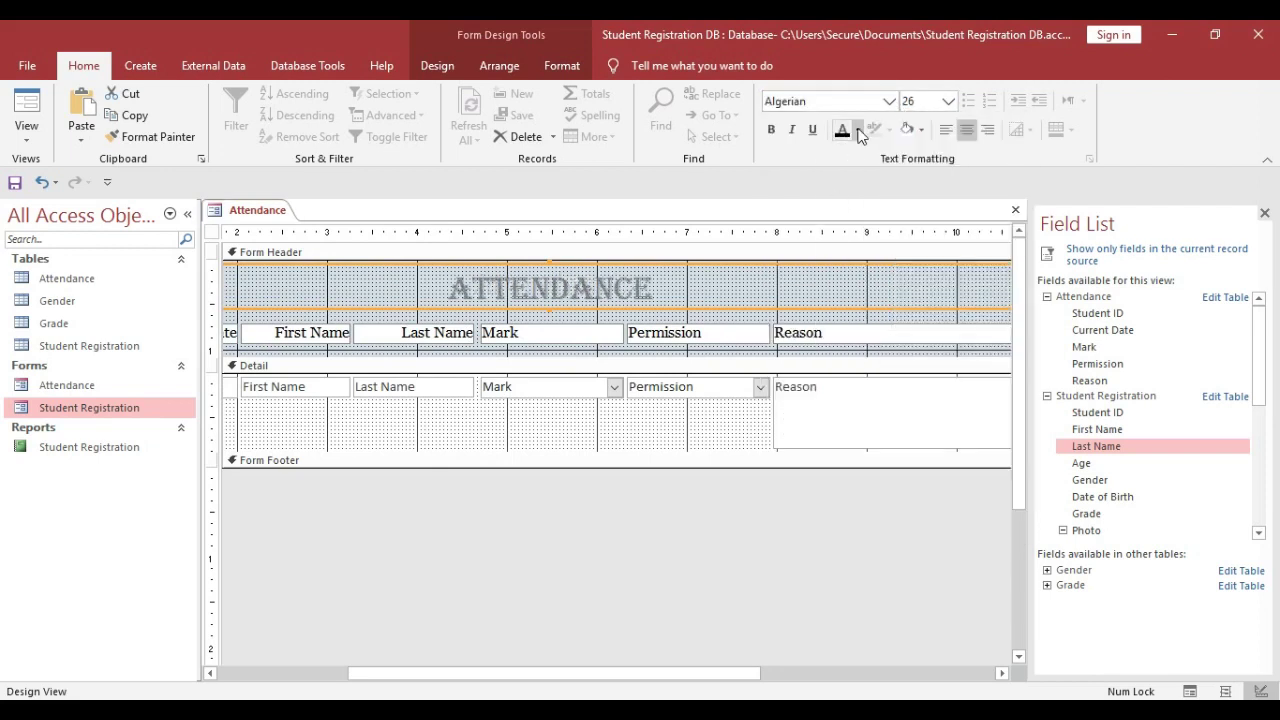
{"action": "left_click", "coordinate": [857, 130]}
{"action": "left_click", "coordinate": [841, 196]}
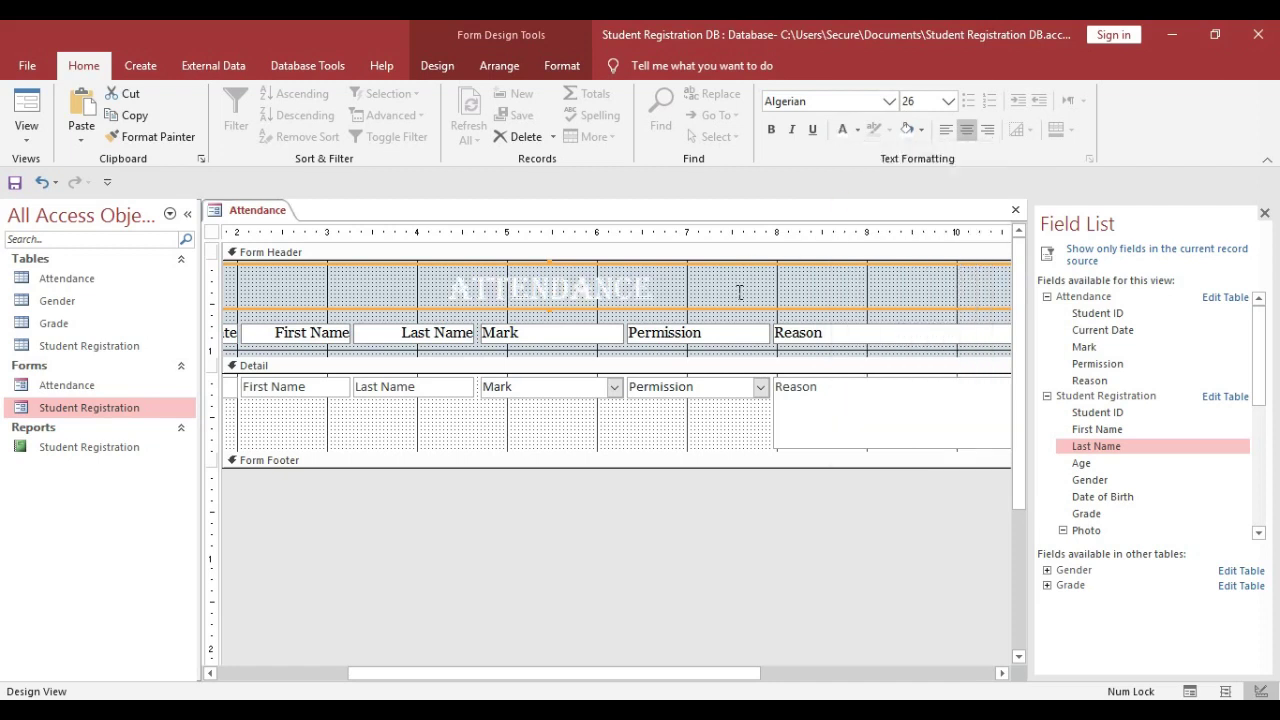
Shorten the Reason text box to about 0.5" tall and reduce the Detail section height to fit
{"action": "left_click", "coordinate": [625, 449]}
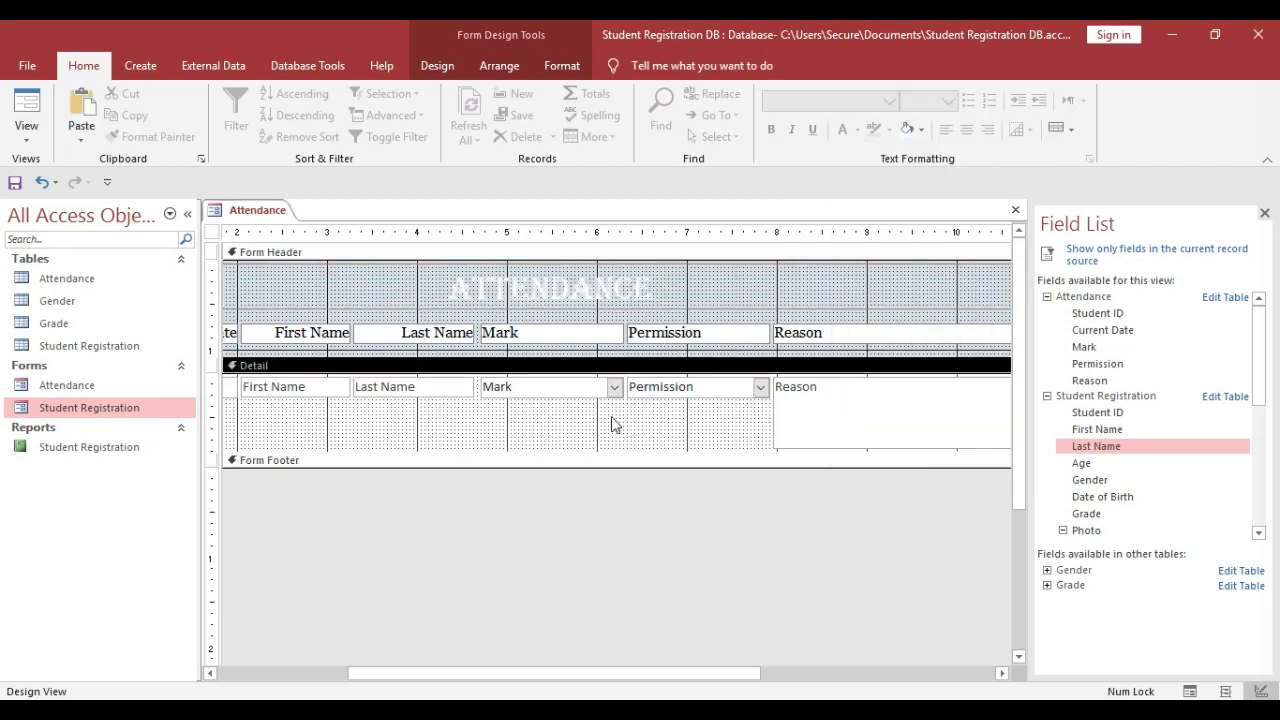
{"action": "left_click", "coordinate": [877, 397]}
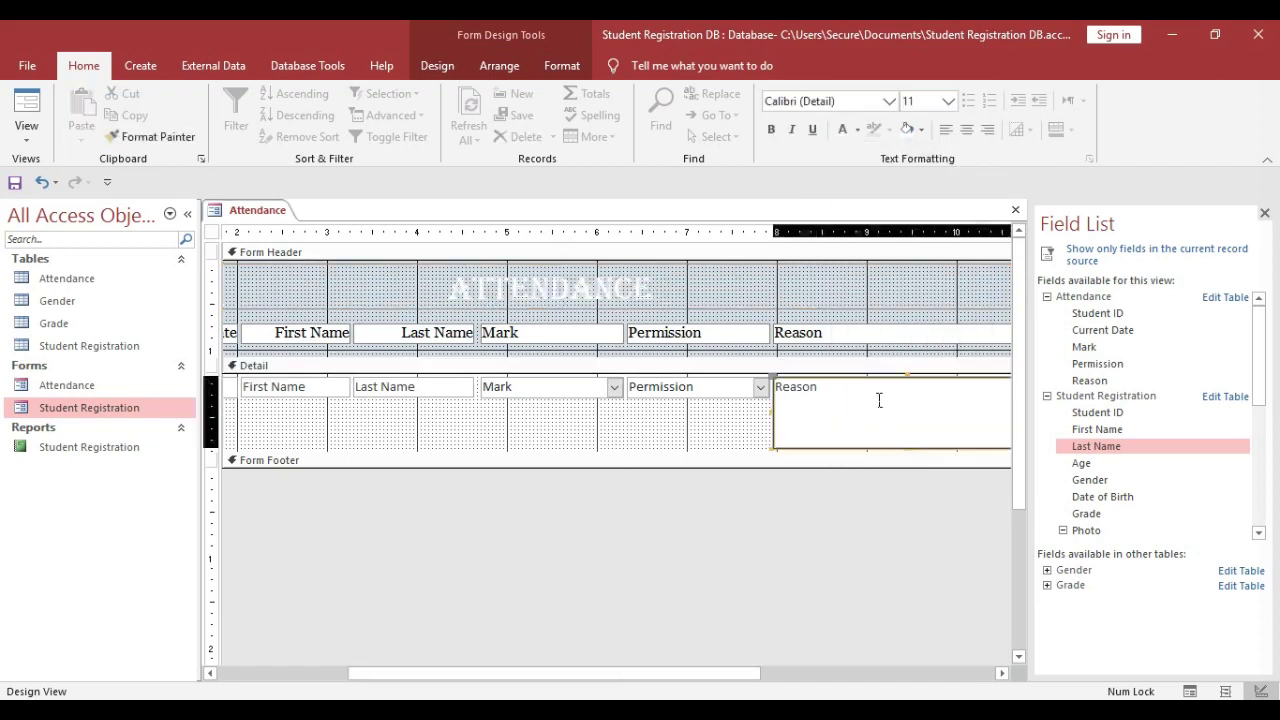
{"action": "left_click_drag", "start_coordinate": [671, 672], "coordinate": [846, 673]}
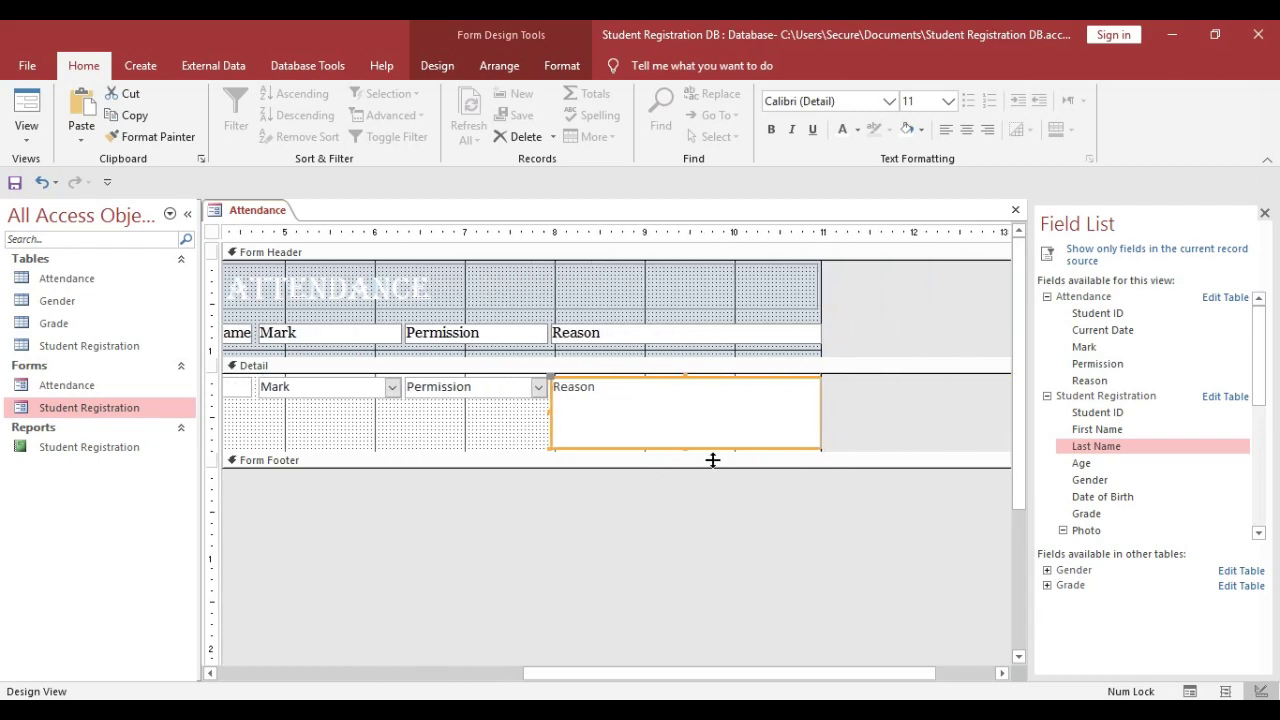
{"action": "left_click_drag", "start_coordinate": [701, 449], "coordinate": [697, 425]}
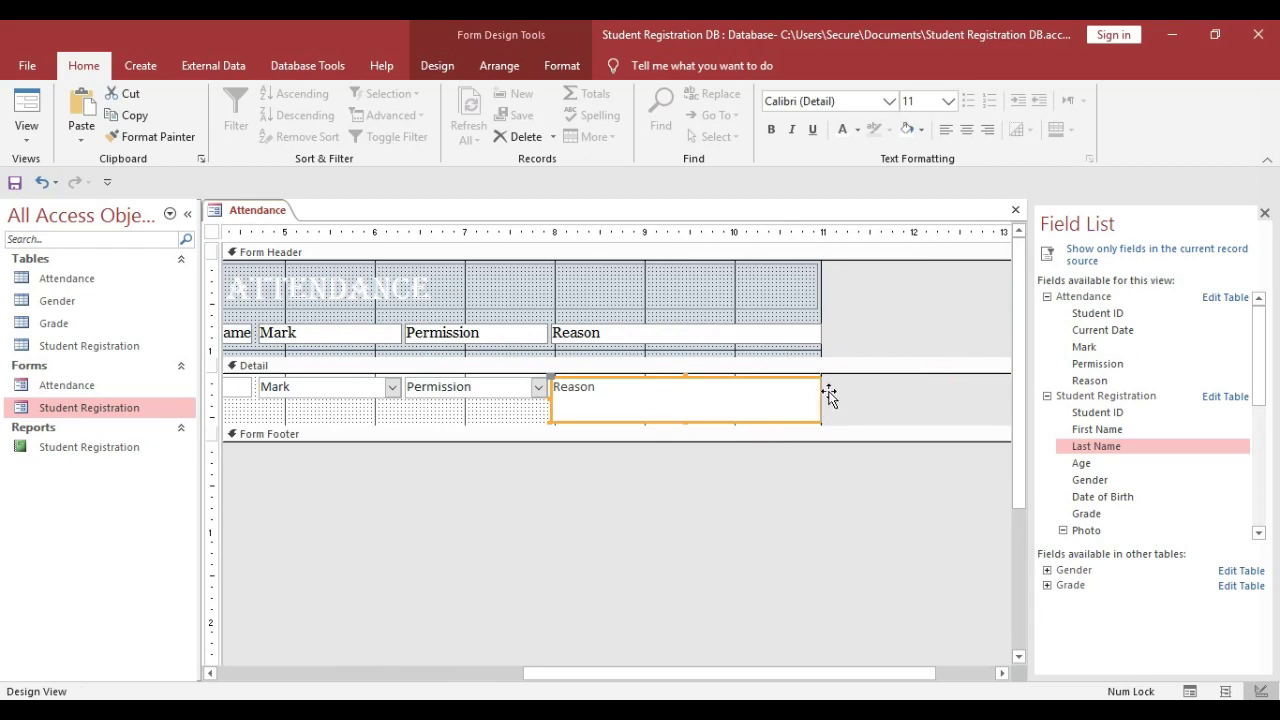
Extend the form width slightly past the Reason field, just beyond 11", and select the whole form
{"action": "left_click_drag", "start_coordinate": [826, 354], "coordinate": [829, 401]}
{"action": "left_click", "coordinate": [800, 326]}
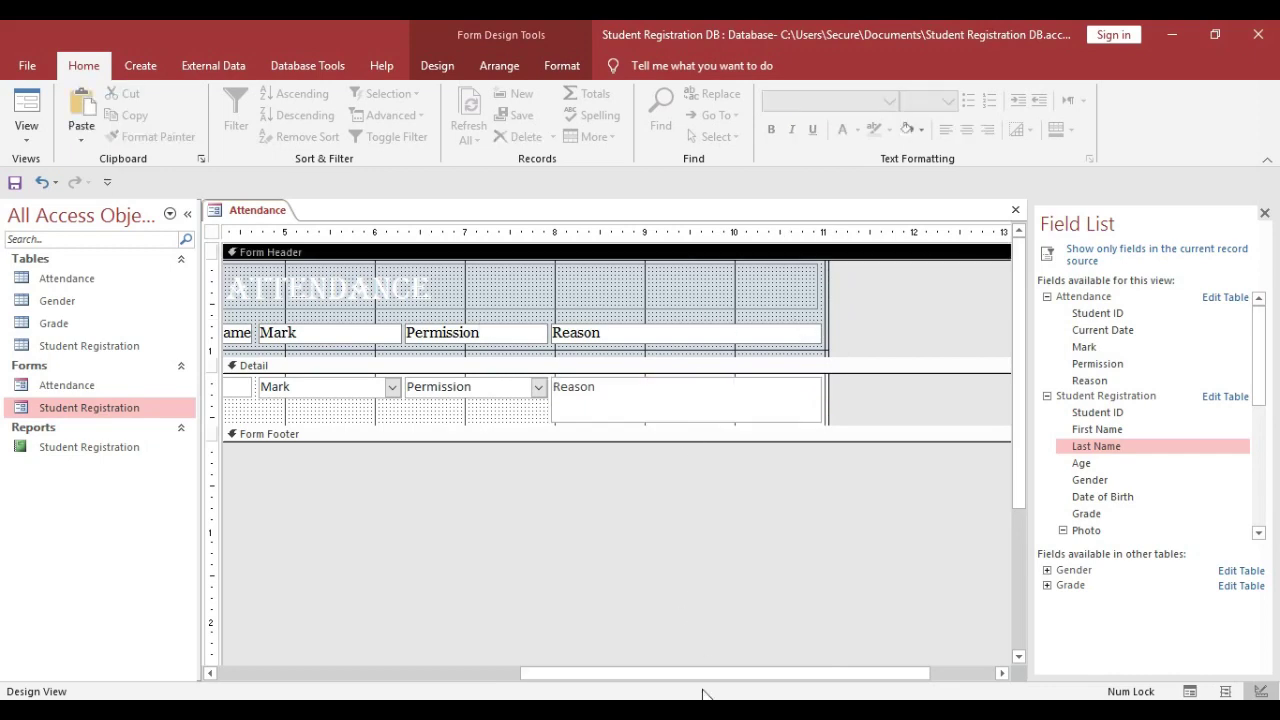
{"action": "left_click_drag", "start_coordinate": [703, 673], "coordinate": [360, 672]}
{"action": "left_click", "coordinate": [213, 235]}
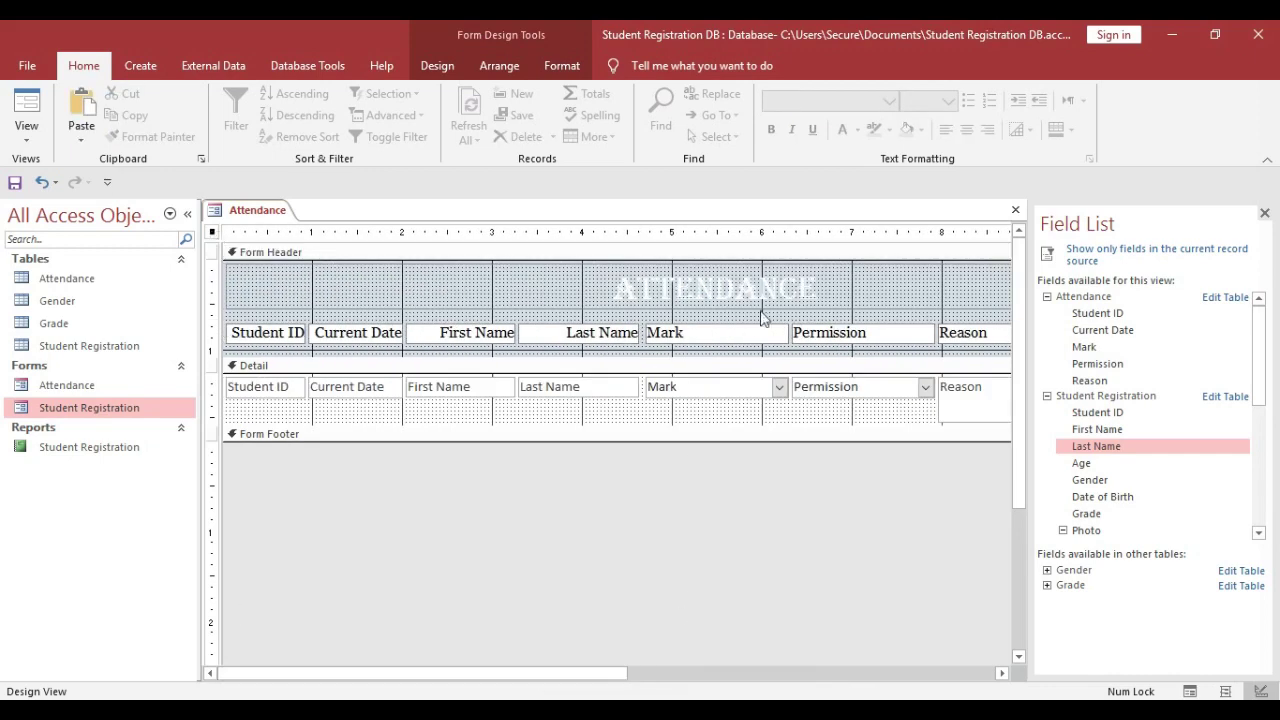
Insert the woman-hand-writing-attendance-marker JPG from the Documents folder as the Attendance form's background picture
{"action": "left_click", "coordinate": [447, 66]}
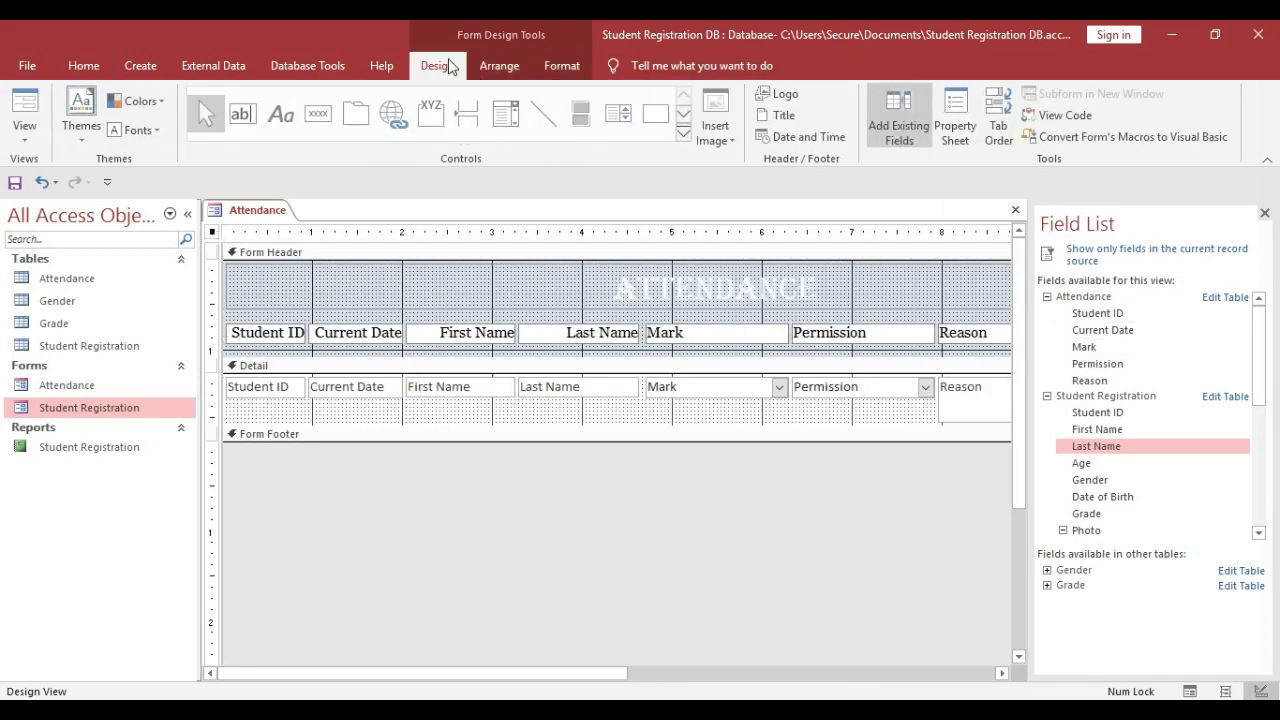
{"action": "left_click", "coordinate": [955, 122]}
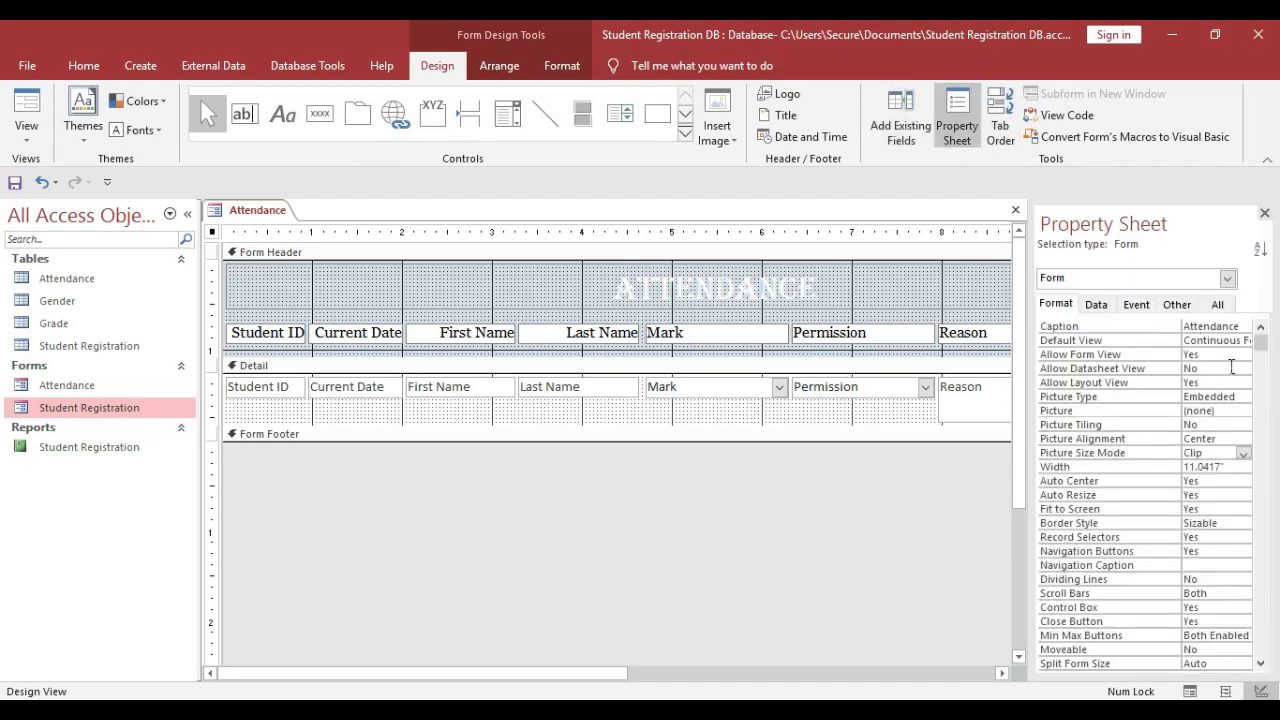
{"action": "left_click", "coordinate": [1220, 410]}
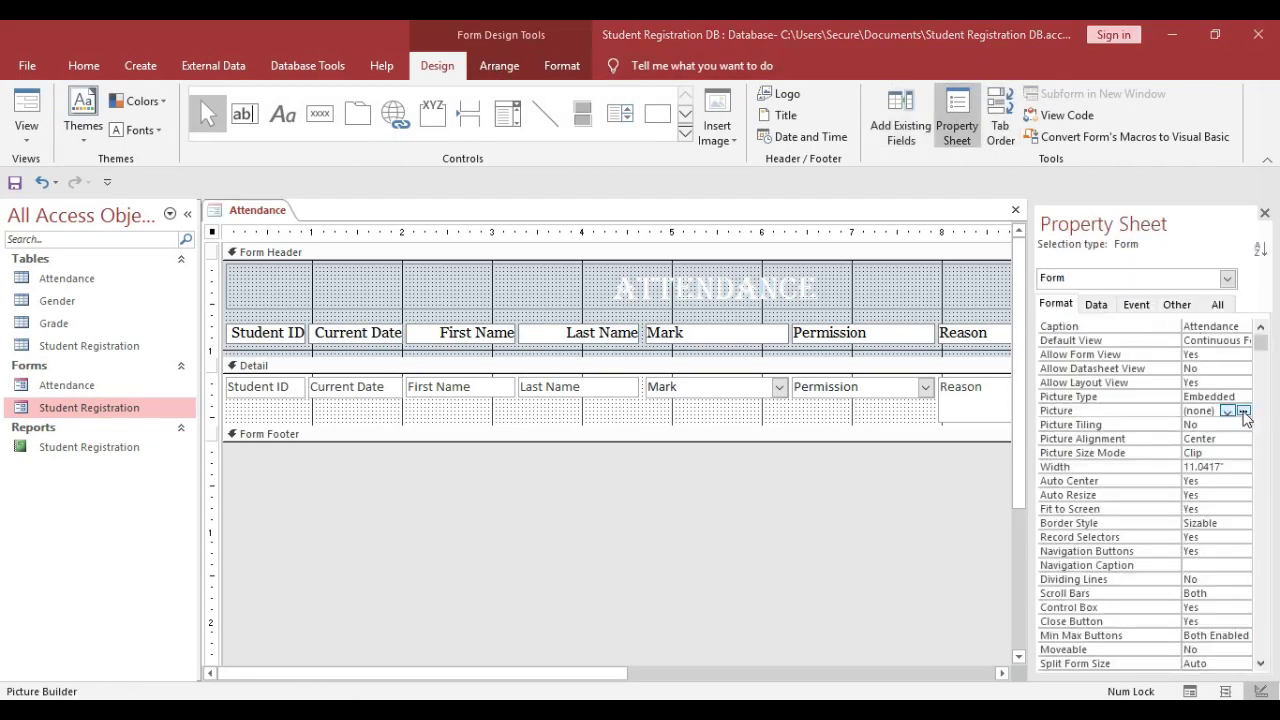
{"action": "left_click", "coordinate": [1244, 411]}
{"action": "left_click", "coordinate": [402, 288]}
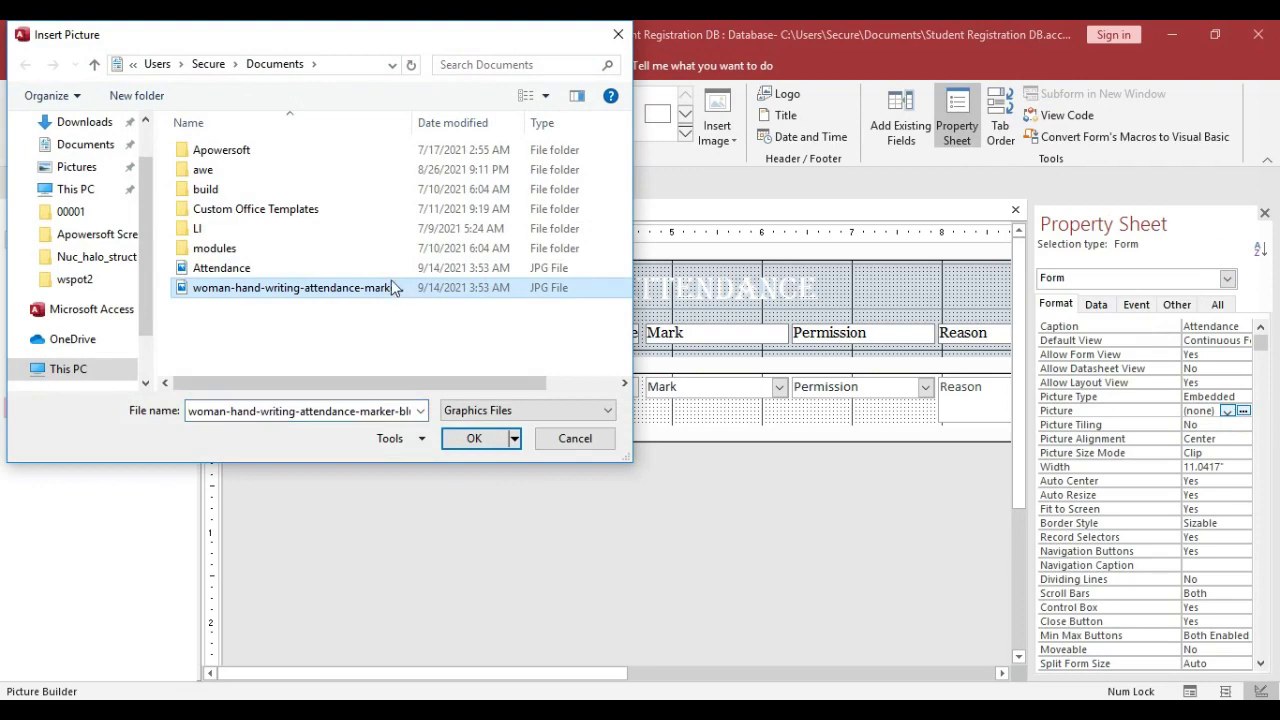
{"action": "left_click", "coordinate": [474, 439]}
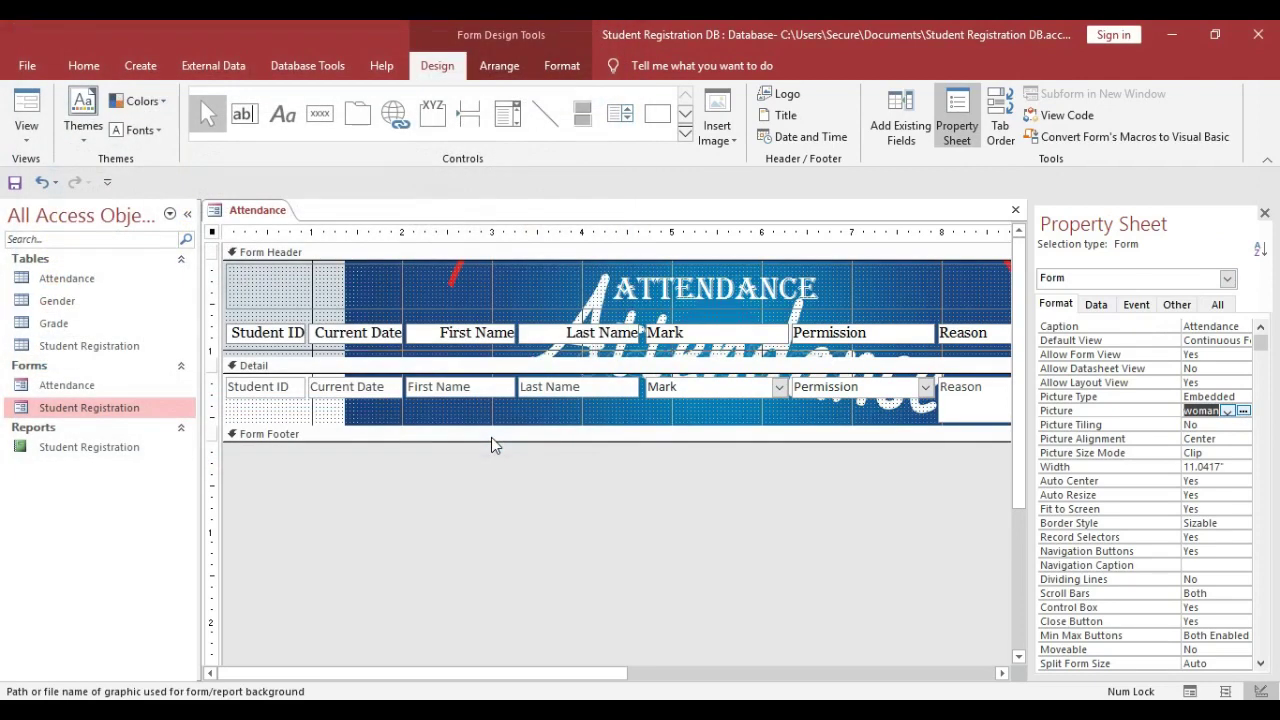
Set the background picture's size mode to Stretch for the Attendance form
{"action": "left_click", "coordinate": [1230, 452]}
{"action": "left_click", "coordinate": [1243, 453]}
{"action": "left_click", "coordinate": [1205, 481]}
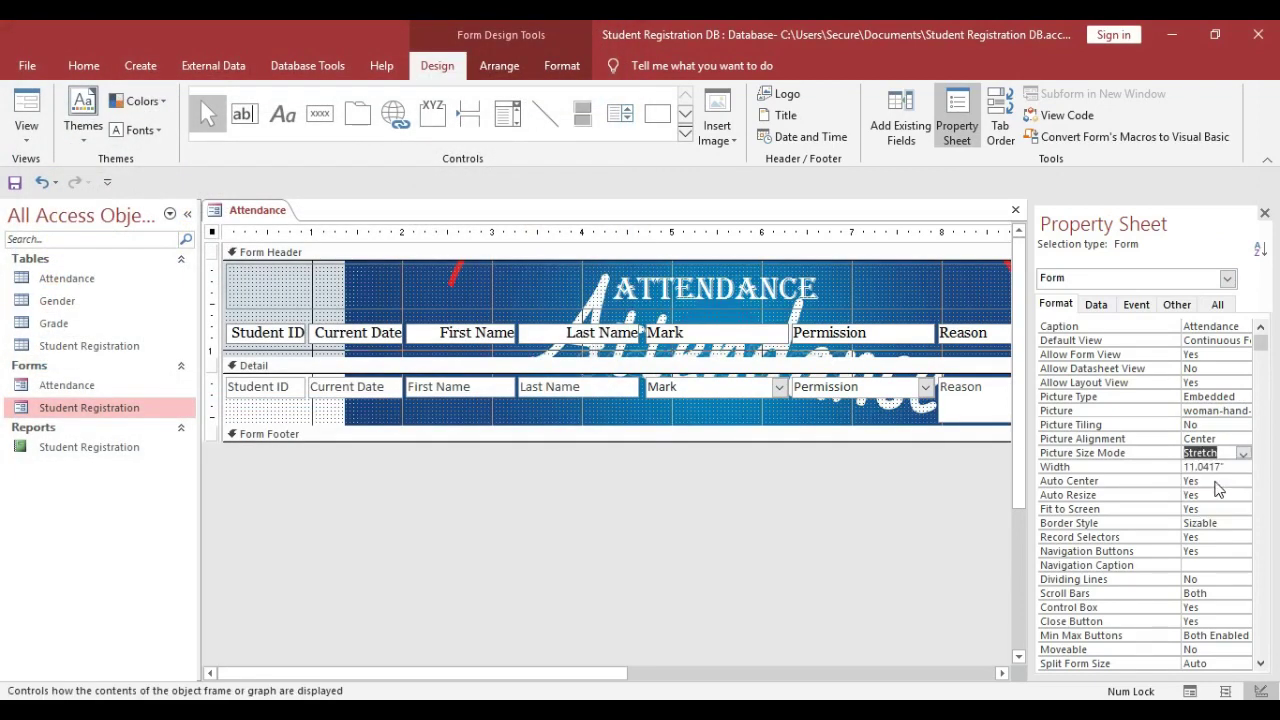
{"action": "left_click", "coordinate": [250, 228]}
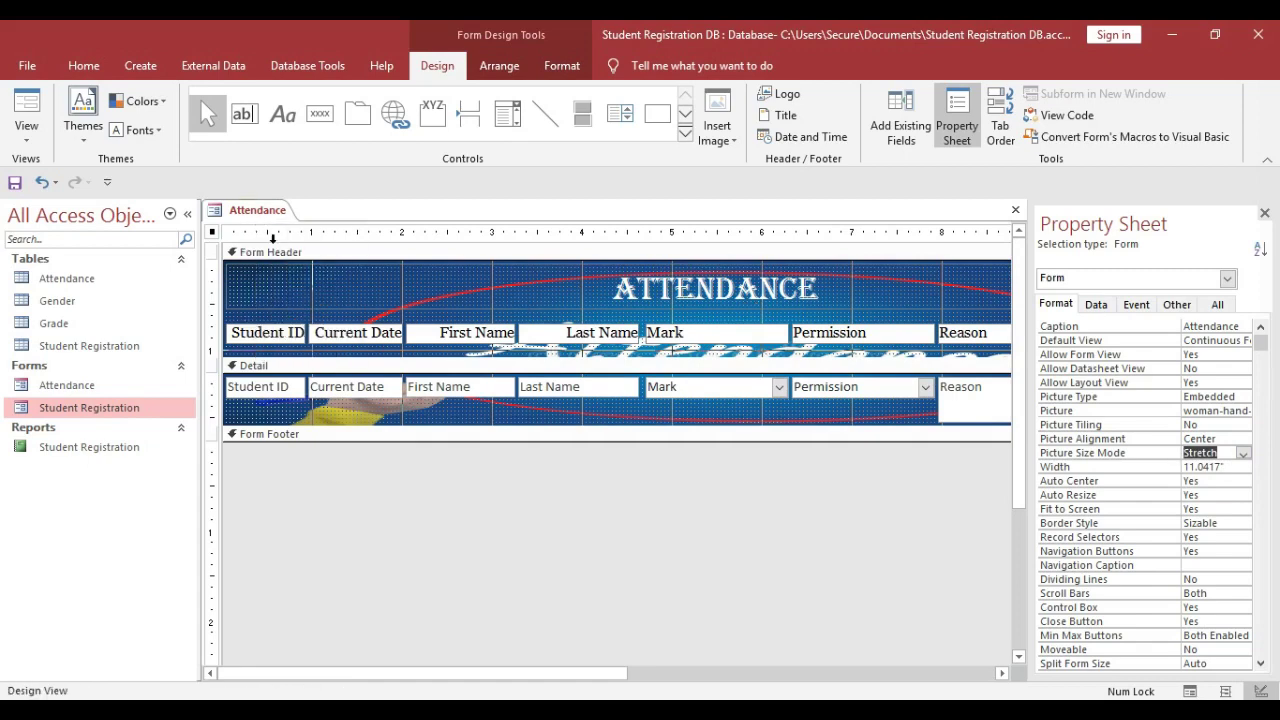
Set the Attendance form's Pop Up property to Yes and check its Auto Center setting
{"action": "left_click", "coordinate": [1177, 304]}
{"action": "left_click", "coordinate": [1240, 326]}
{"action": "left_click", "coordinate": [1259, 326]}
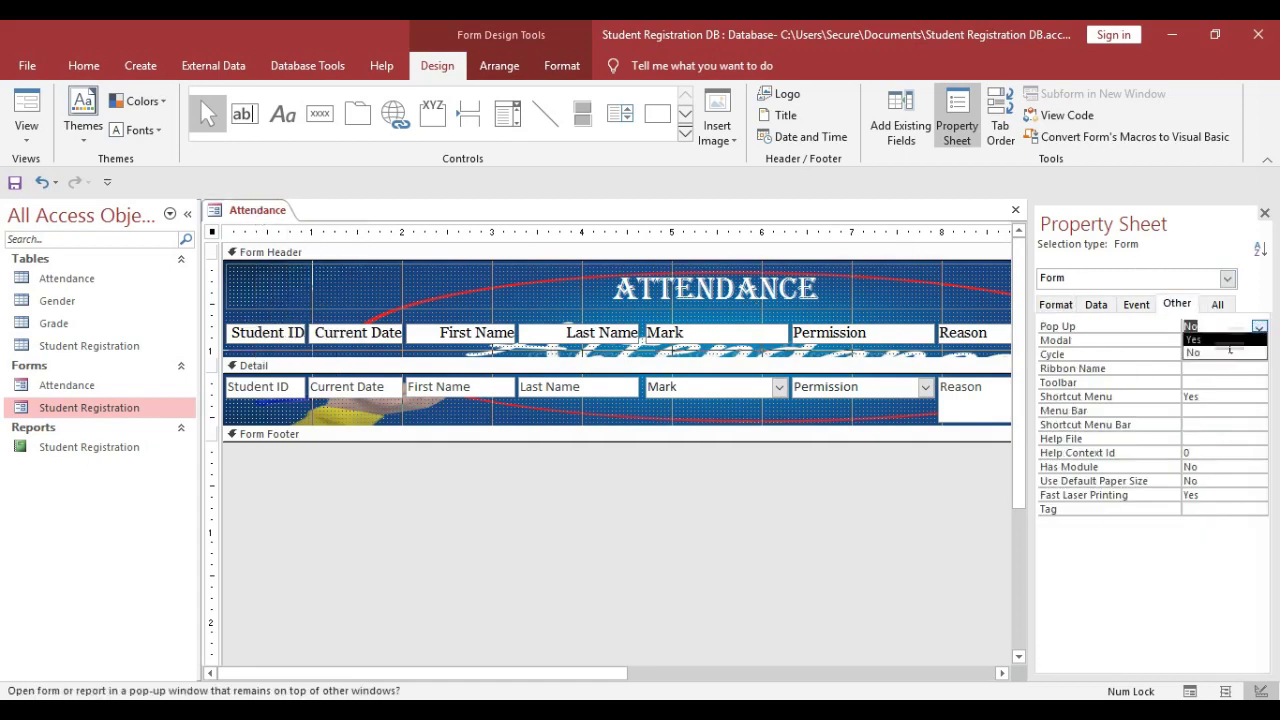
{"action": "left_click", "coordinate": [1215, 340]}
{"action": "left_click", "coordinate": [1056, 304]}
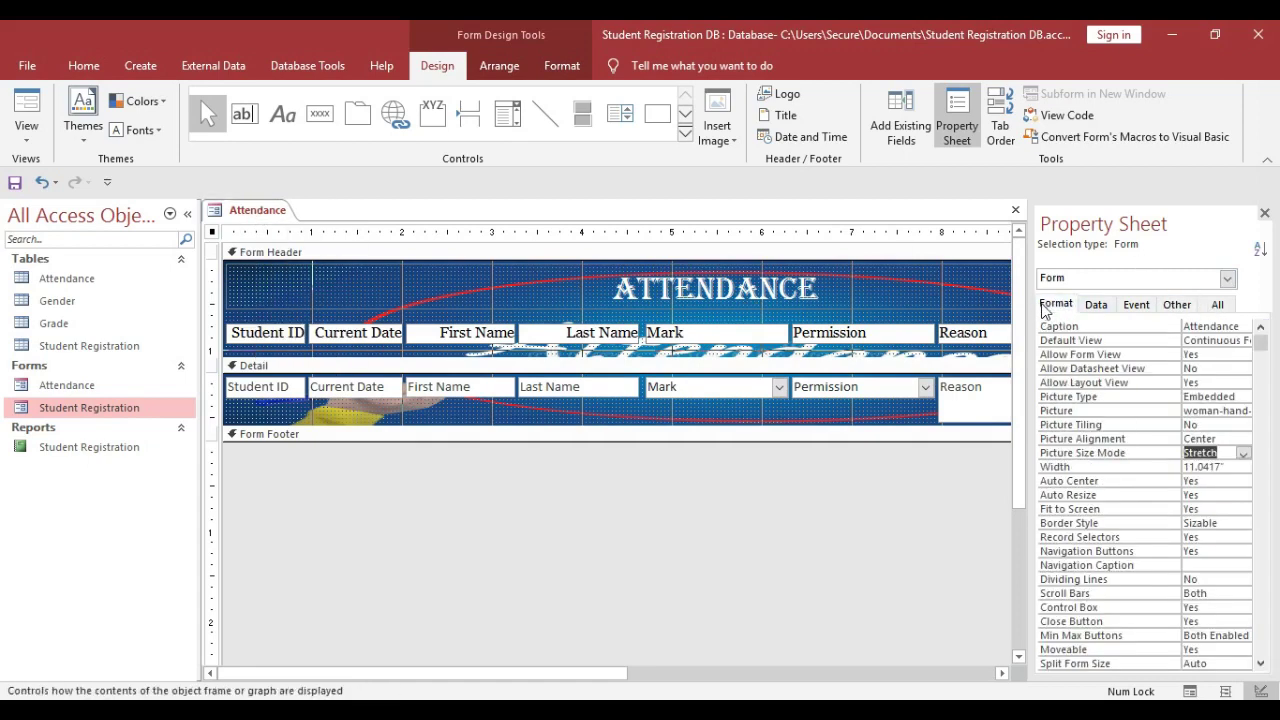
{"action": "left_click", "coordinate": [1222, 481]}
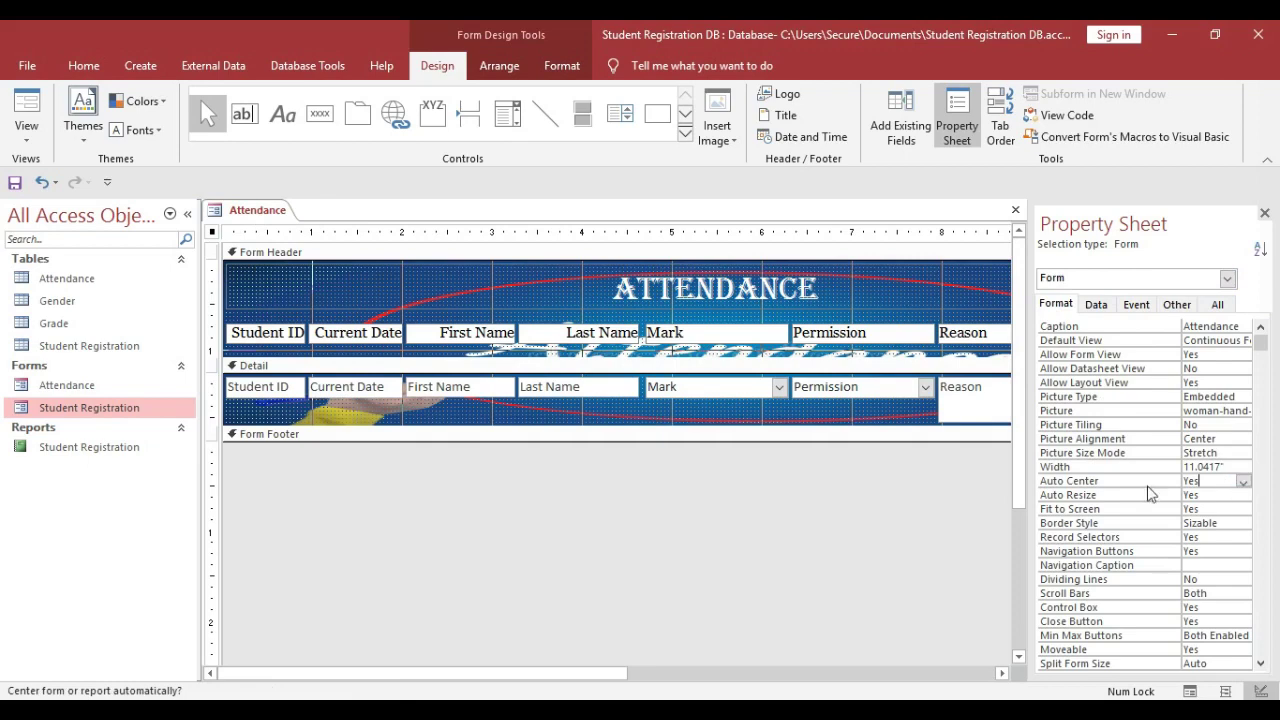
Close the Attendance form's design and reopen the form in its own window for data entry
{"action": "right_click", "coordinate": [277, 205]}
{"action": "left_click", "coordinate": [312, 247]}
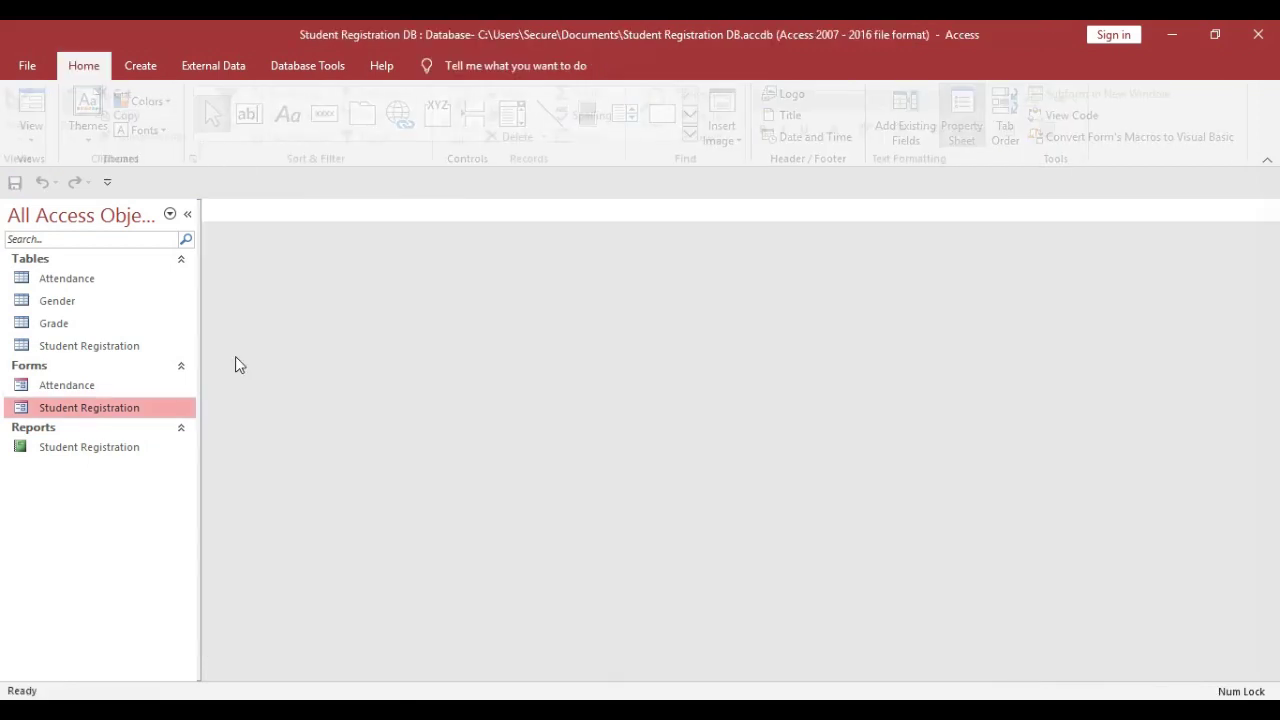
{"action": "double_click", "coordinate": [64, 383]}
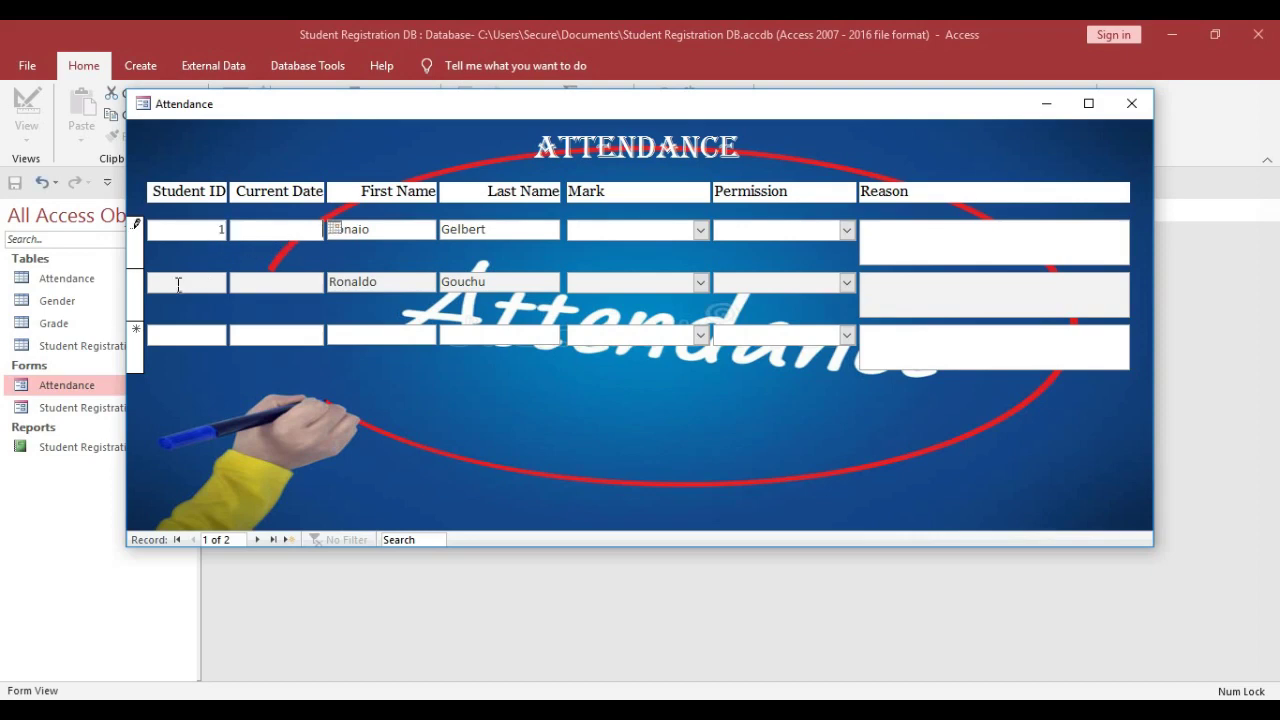
Fill the Student ID of four consecutive attendance records with 1, 2, 1 and 2
{"action": "left_click", "coordinate": [206, 289]}
{"action": "left_click", "coordinate": [223, 338]}
{"action": "type", "text": "1"}
{"action": "left_click", "coordinate": [358, 336]}
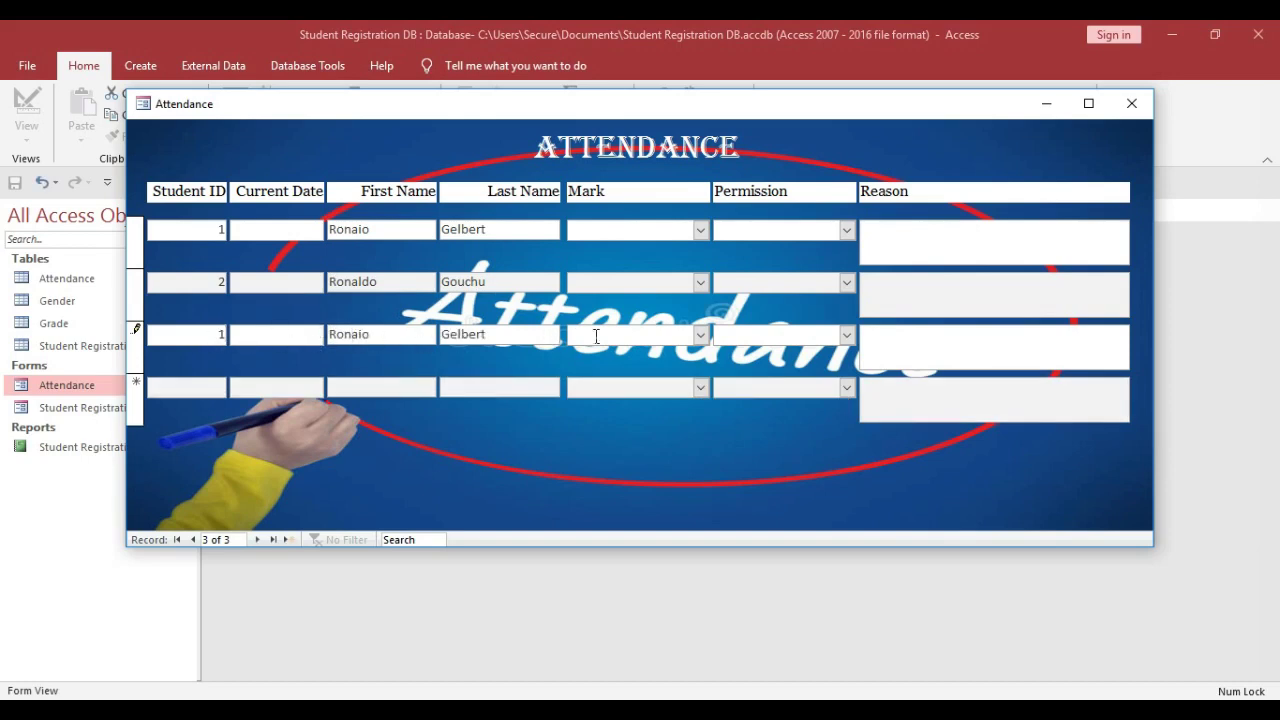
{"action": "left_click", "coordinate": [222, 390]}
{"action": "type", "text": "2"}
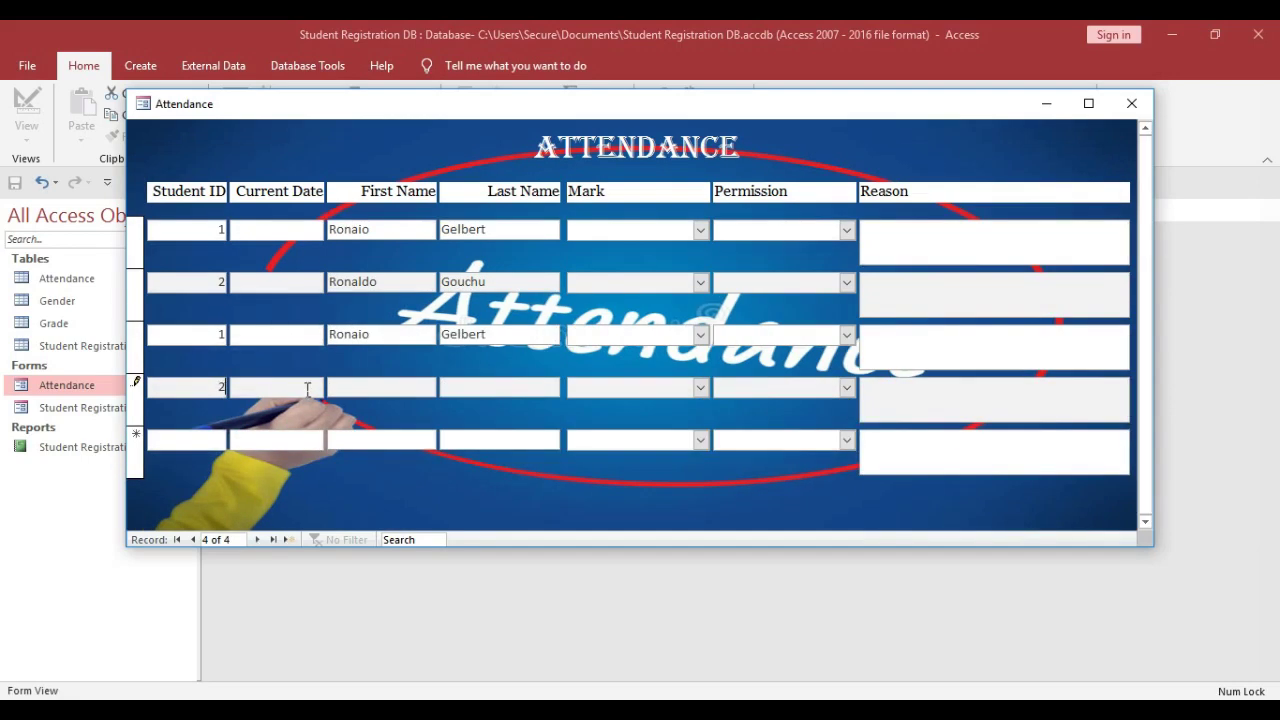
{"action": "left_click", "coordinate": [367, 392]}
Check the Mark and Permission choices in the first attendance record, and return the form to Design View
{"action": "left_click", "coordinate": [700, 231]}
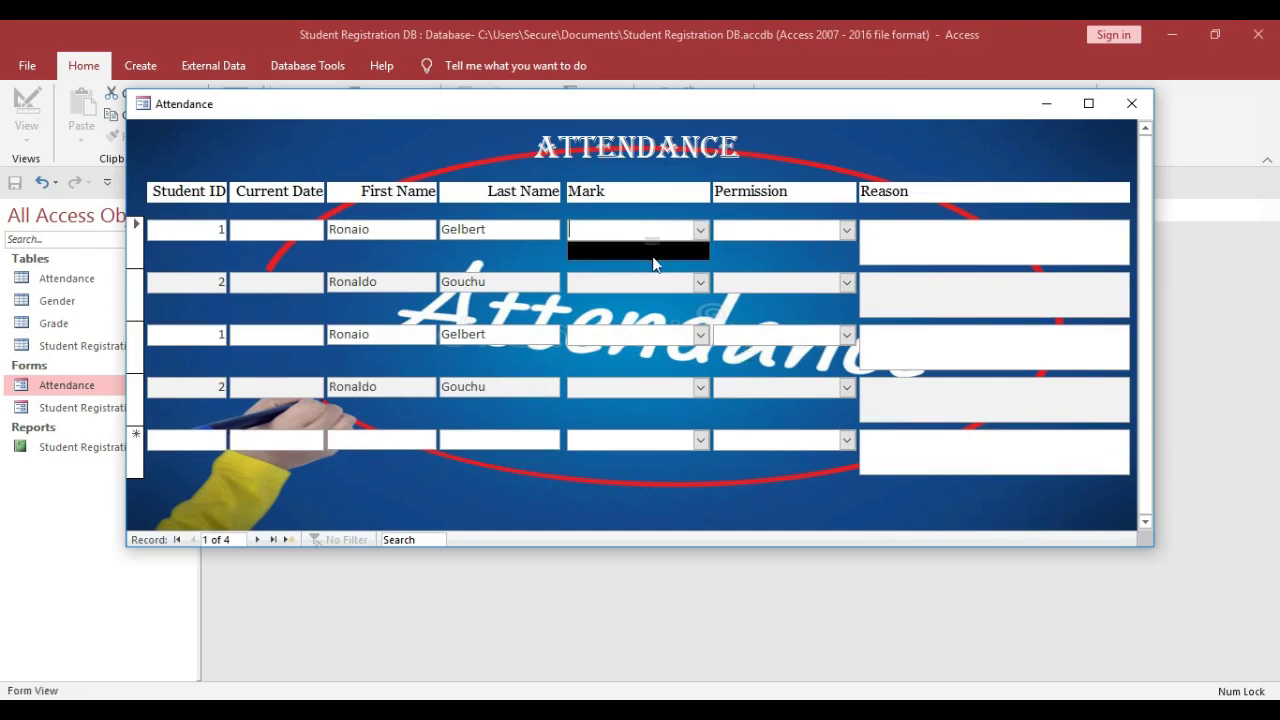
{"action": "left_click", "coordinate": [847, 231]}
{"action": "left_click", "coordinate": [847, 231]}
{"action": "right_click", "coordinate": [765, 145]}
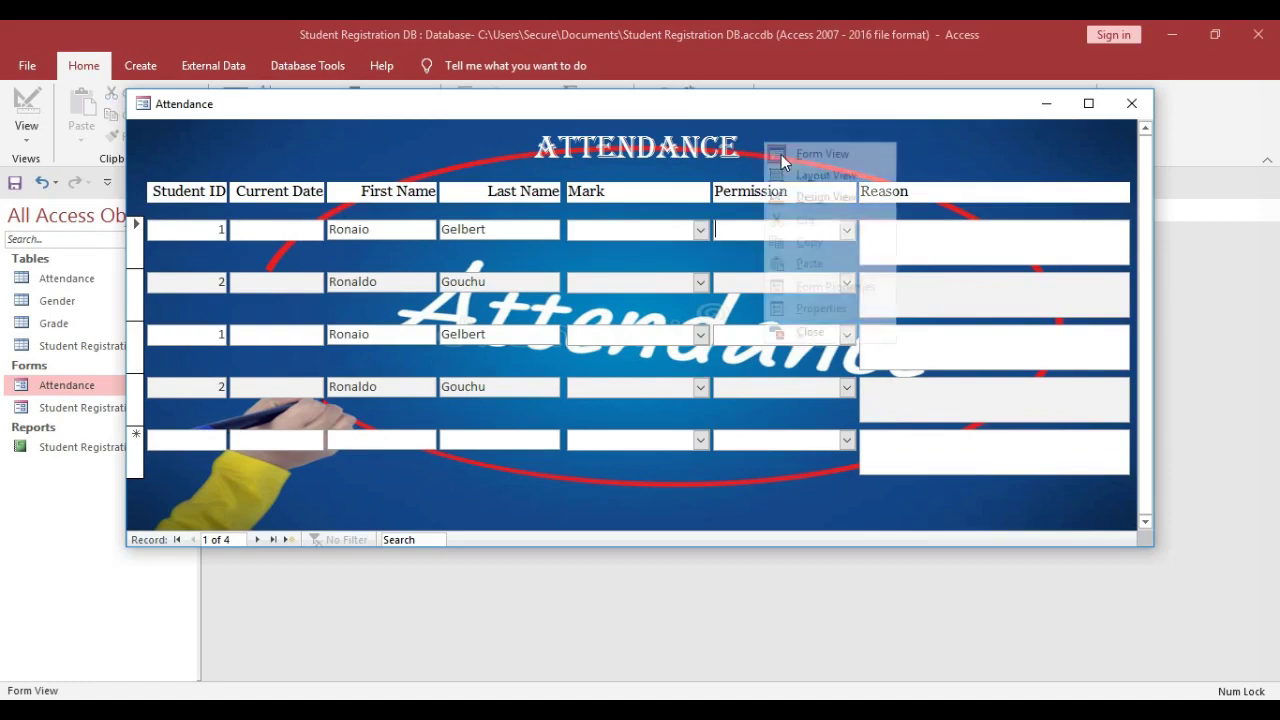
{"action": "left_click", "coordinate": [820, 198]}
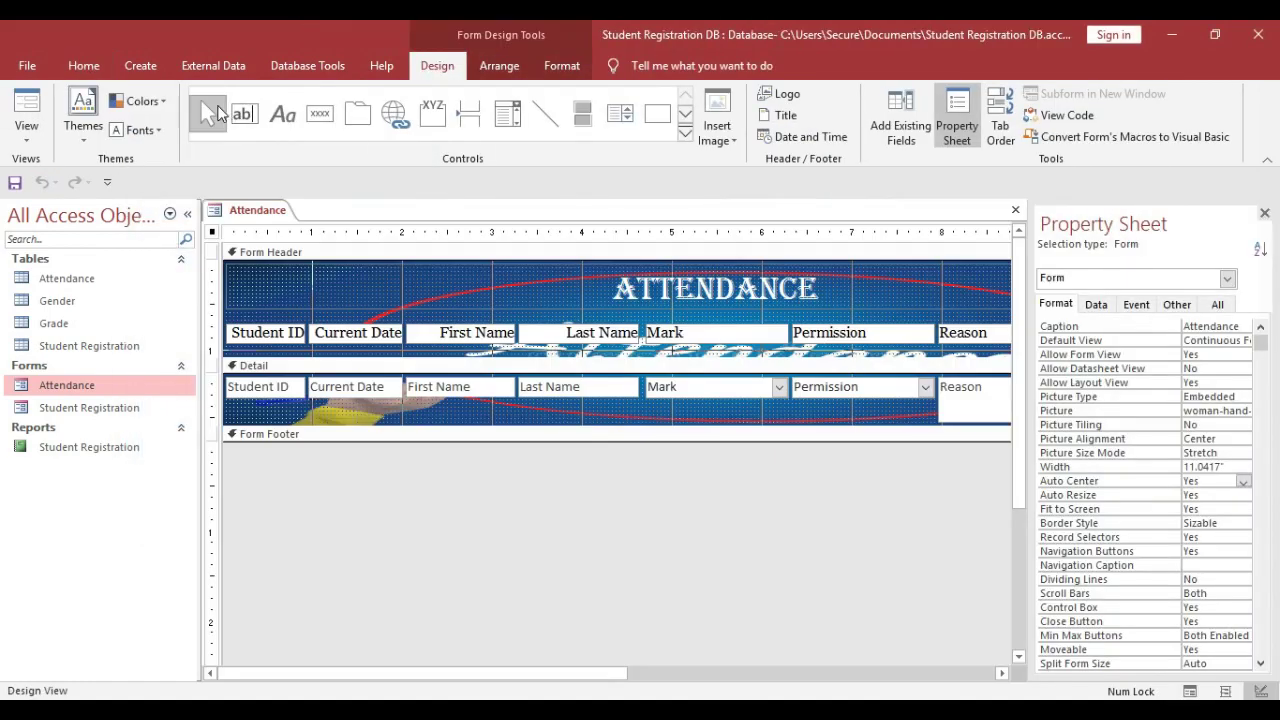
Create a new table and save it as Mark while switching it to Design View
{"action": "left_click", "coordinate": [140, 65]}
{"action": "left_click", "coordinate": [104, 122]}
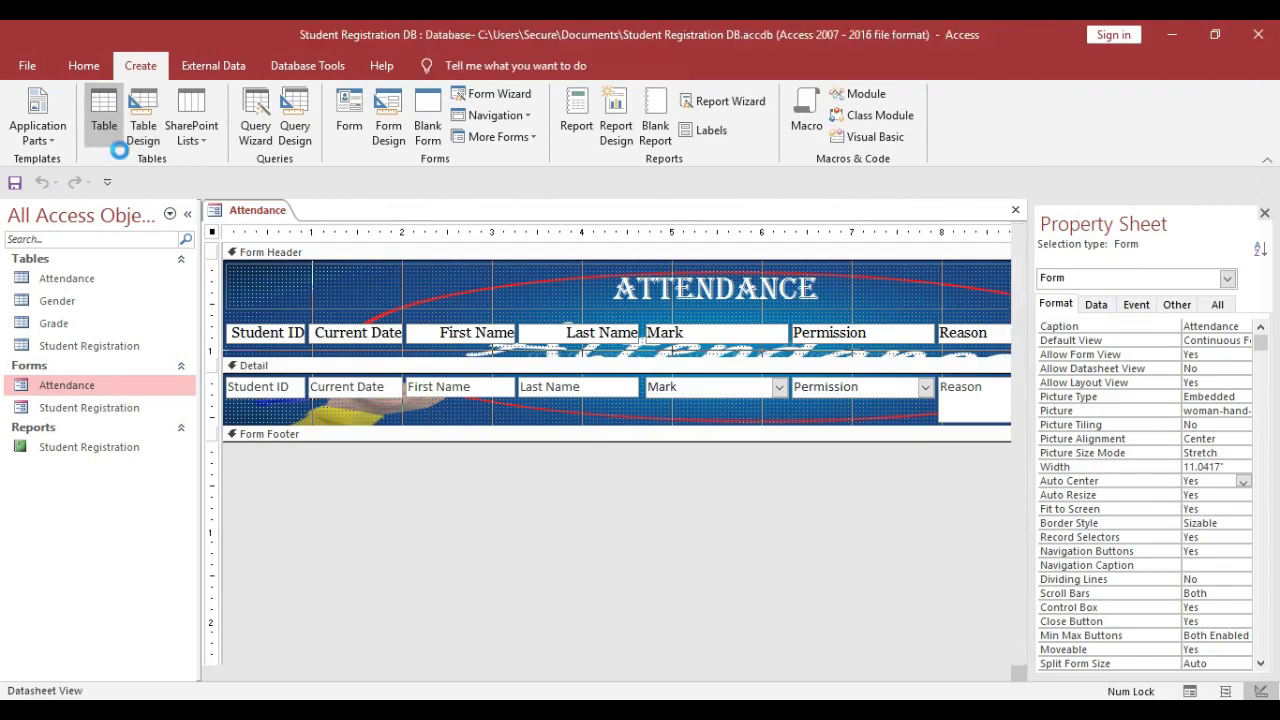
{"action": "right_click", "coordinate": [307, 209]}
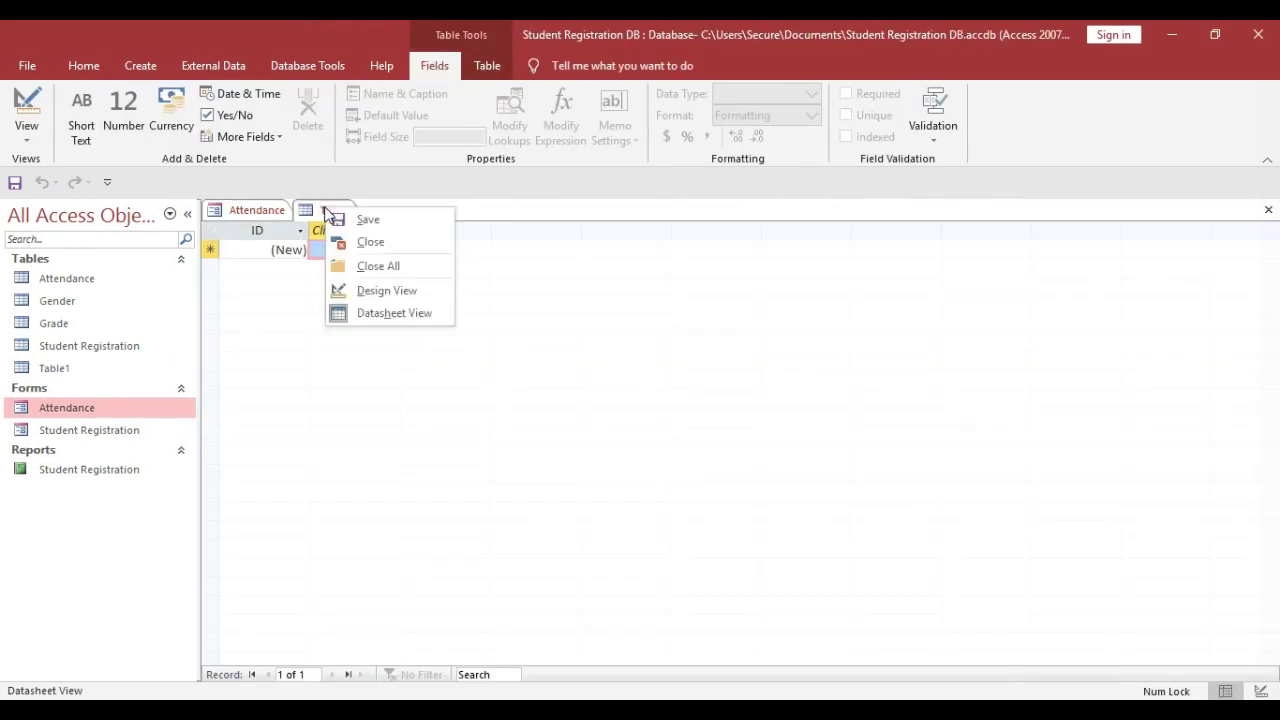
{"action": "left_click", "coordinate": [402, 288]}
{"action": "type", "text": "Ma"}
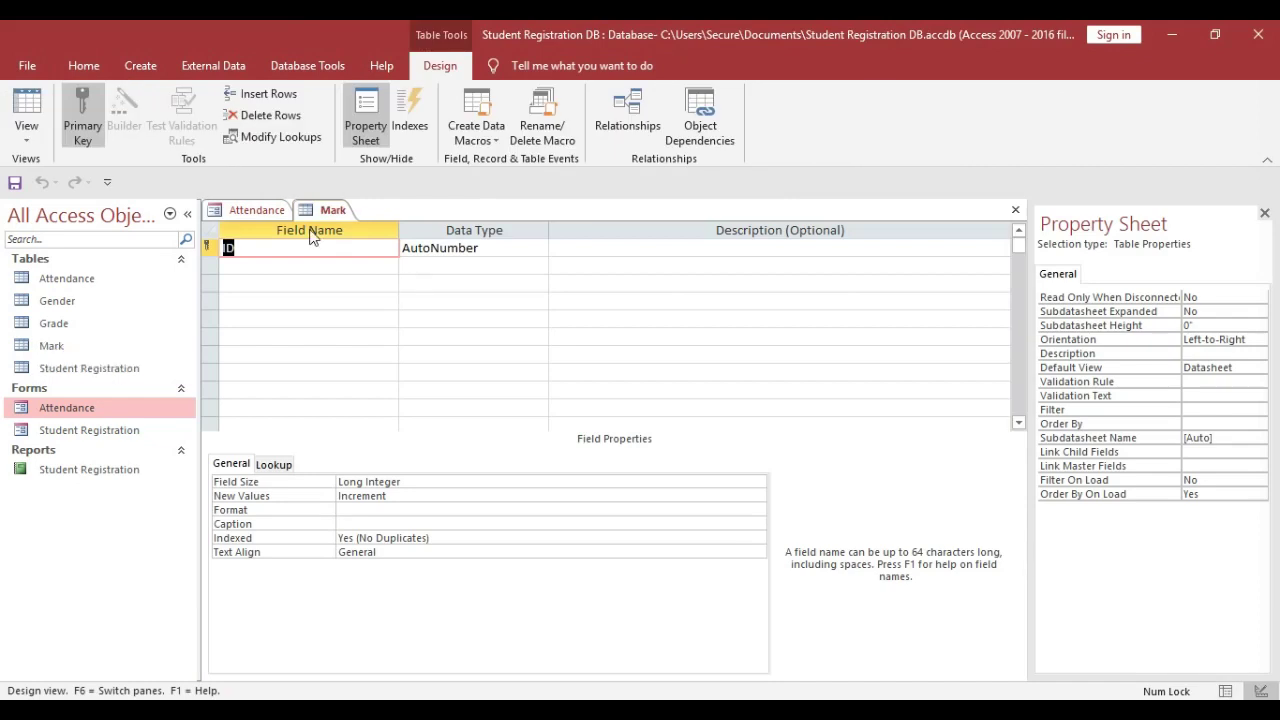
Rename the Mark table's ID field to Mark, set its data type to Short Text, and remove its primary key
{"action": "type", "text": "Mark"}
{"action": "left_click", "coordinate": [520, 250]}
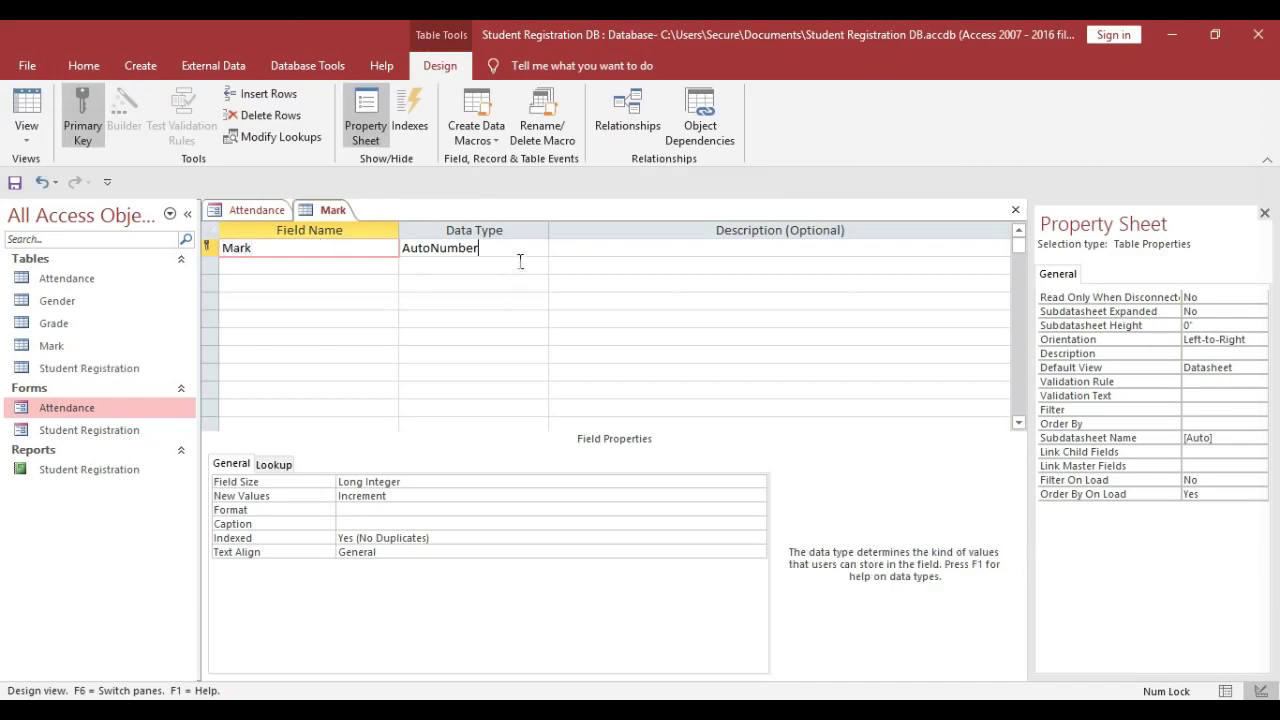
{"action": "left_click", "coordinate": [539, 248]}
{"action": "left_click", "coordinate": [440, 266]}
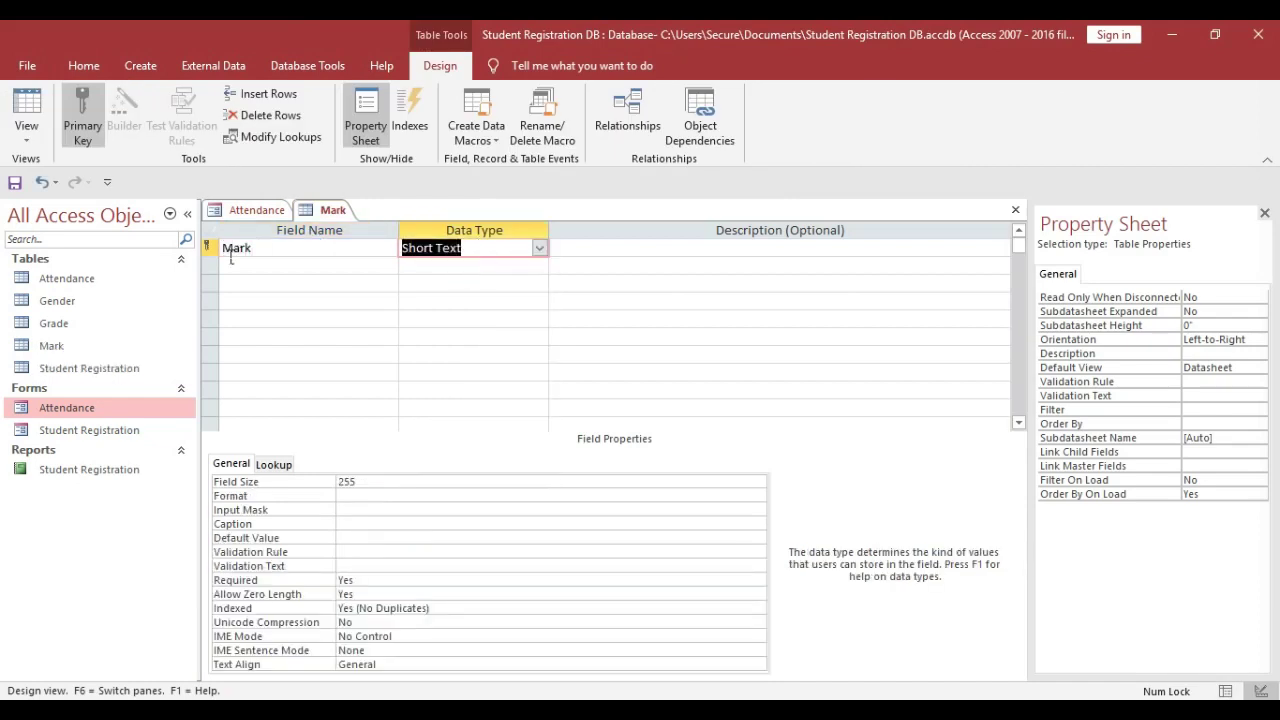
{"action": "right_click", "coordinate": [218, 250]}
{"action": "right_click", "coordinate": [216, 252]}
{"action": "left_click", "coordinate": [225, 257]}
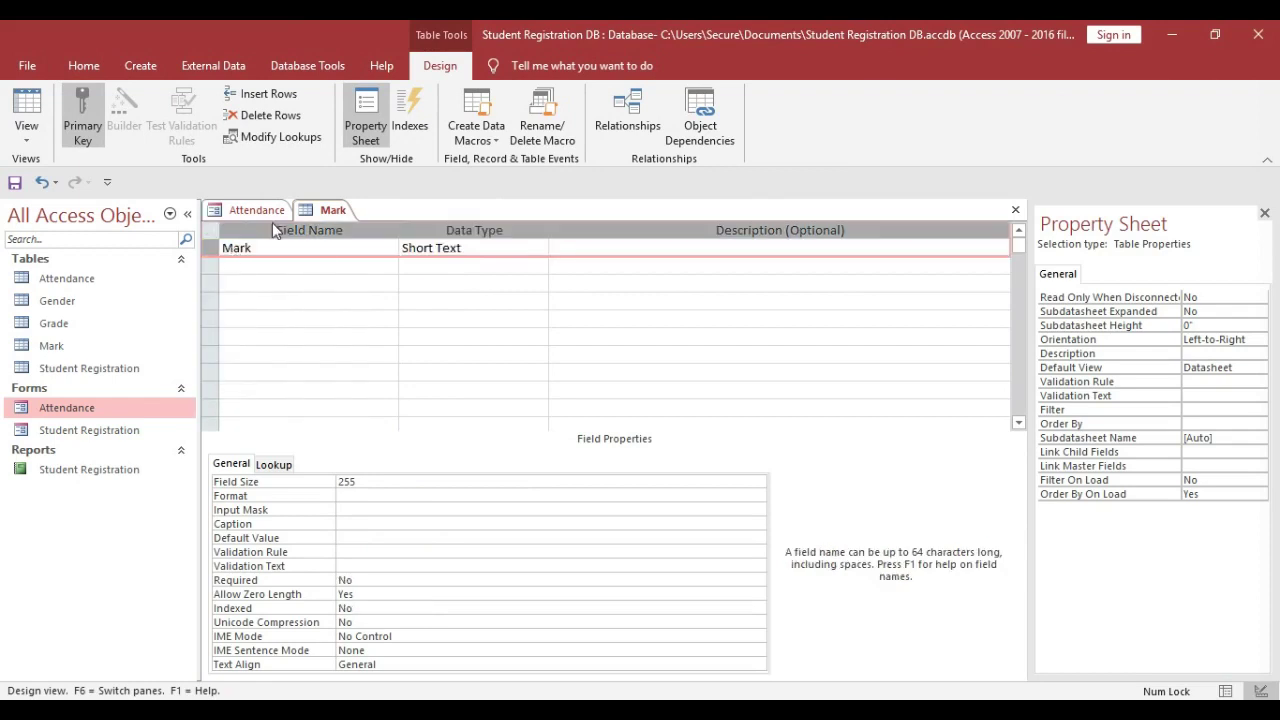
Add the records Absent and Present to the Mark table in Datasheet View and close the table
{"action": "right_click", "coordinate": [330, 210]}
{"action": "left_click", "coordinate": [390, 317]}
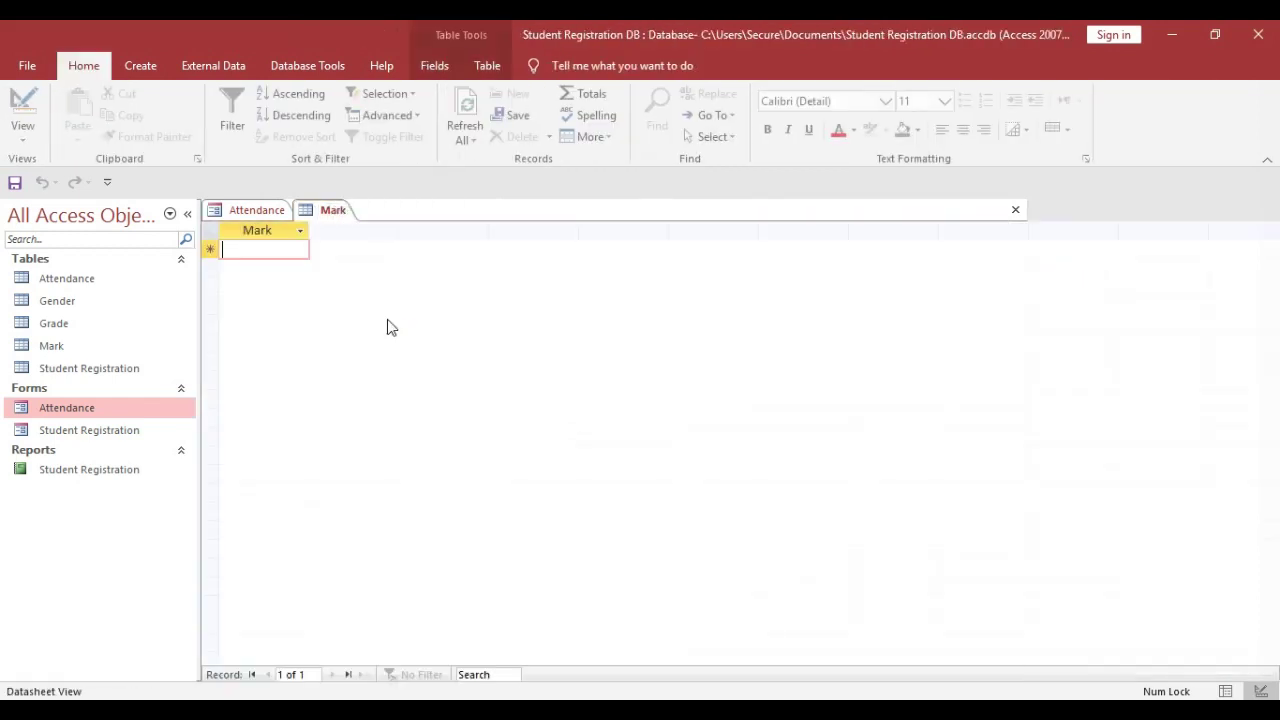
{"action": "type", "text": "Absent"}
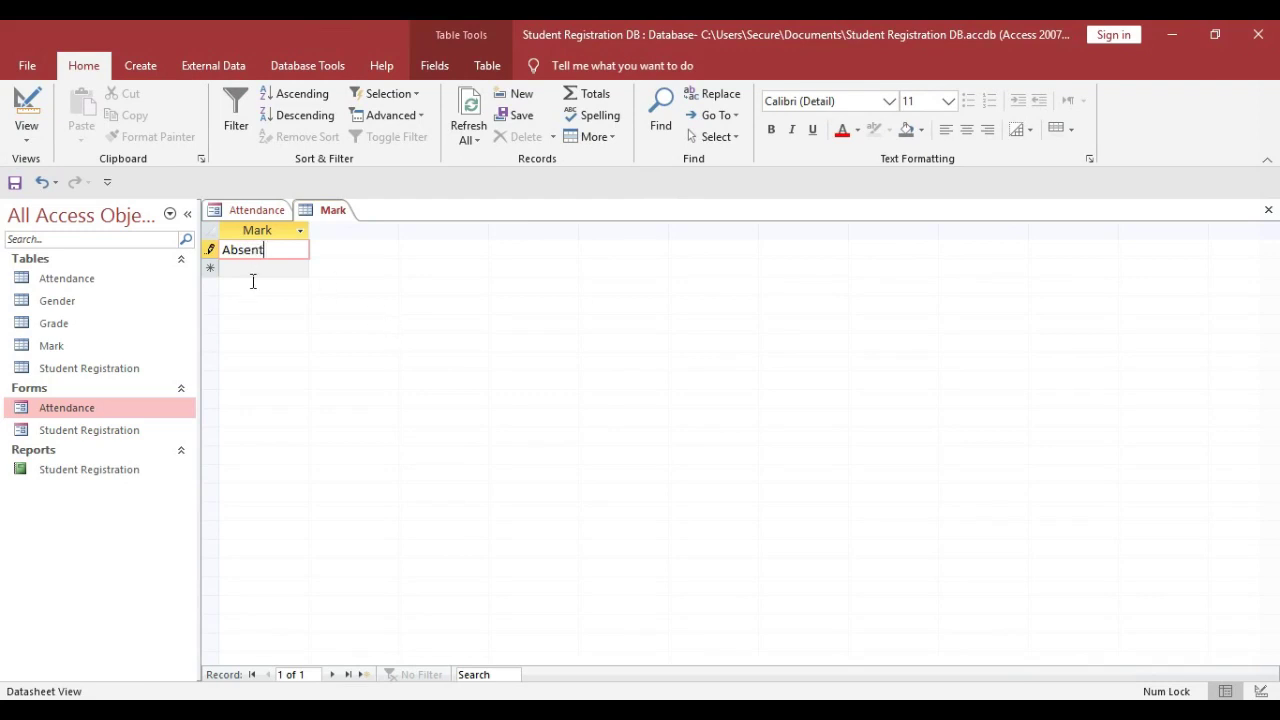
{"action": "key", "text": "Return"}
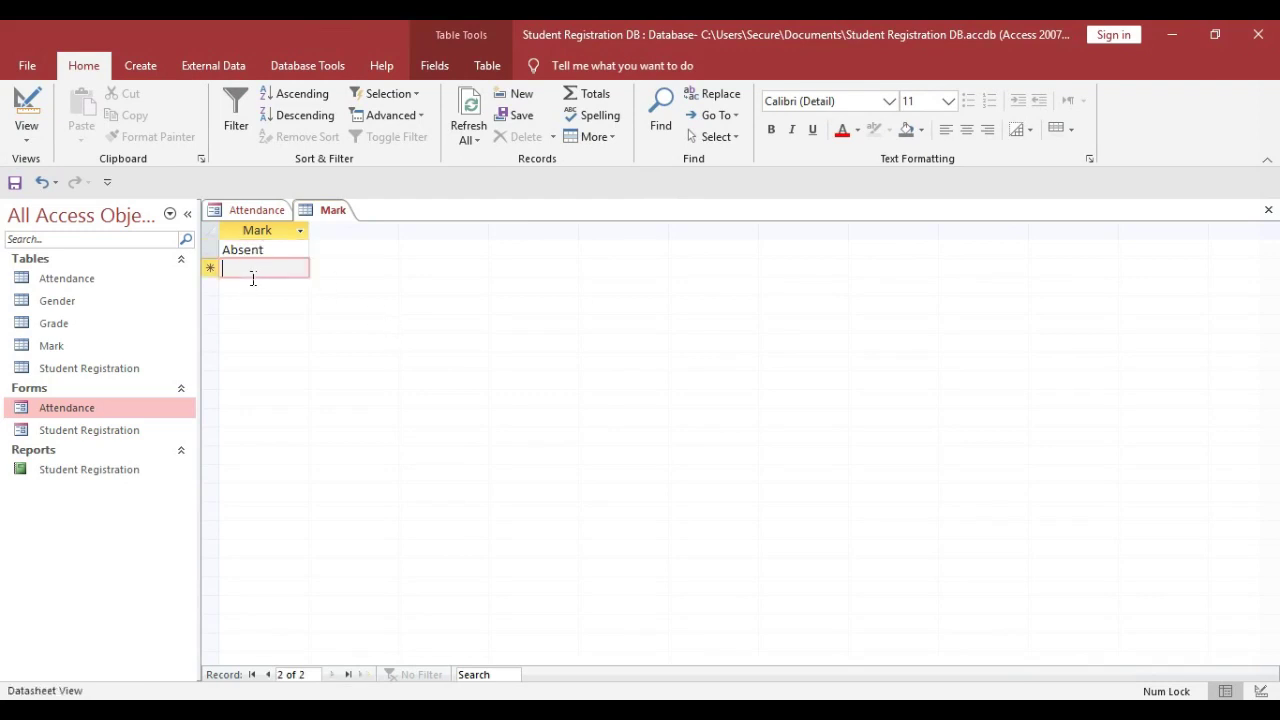
{"action": "type", "text": "Present"}
{"action": "right_click", "coordinate": [330, 211]}
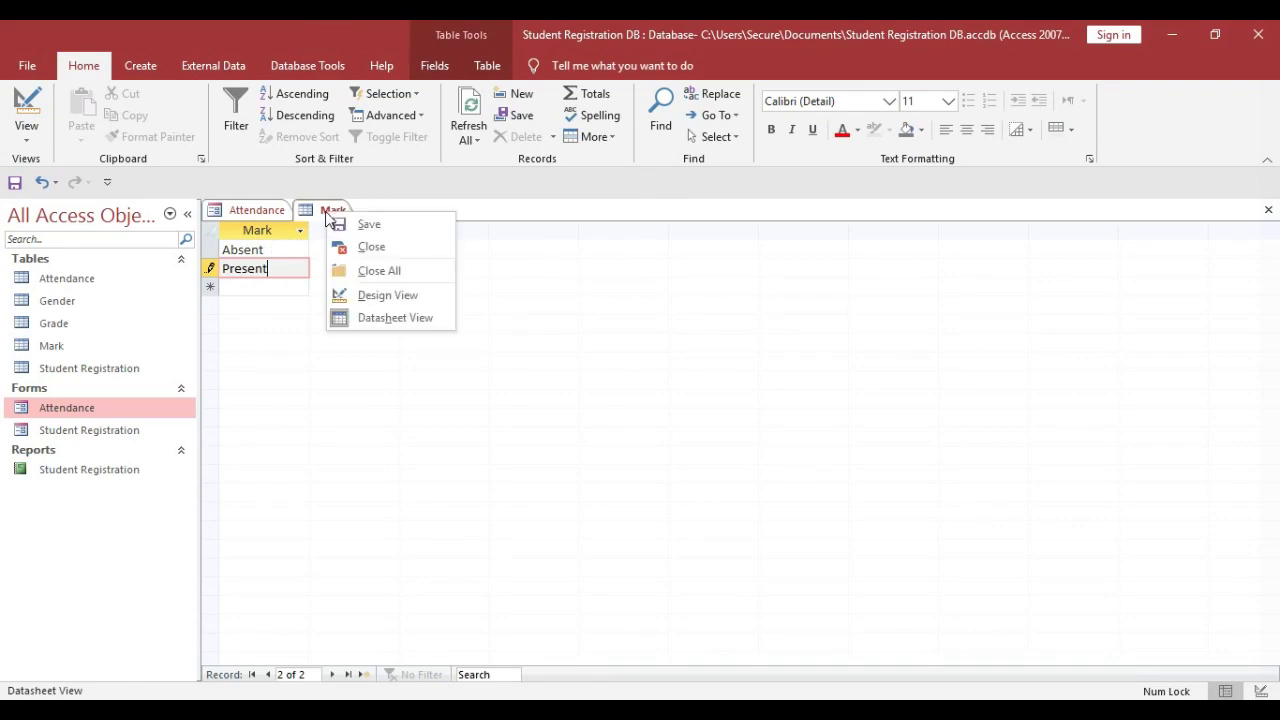
{"action": "left_click", "coordinate": [366, 249]}
Create another new table and save it as Permtion while switching it to Design View
{"action": "left_click", "coordinate": [140, 66]}
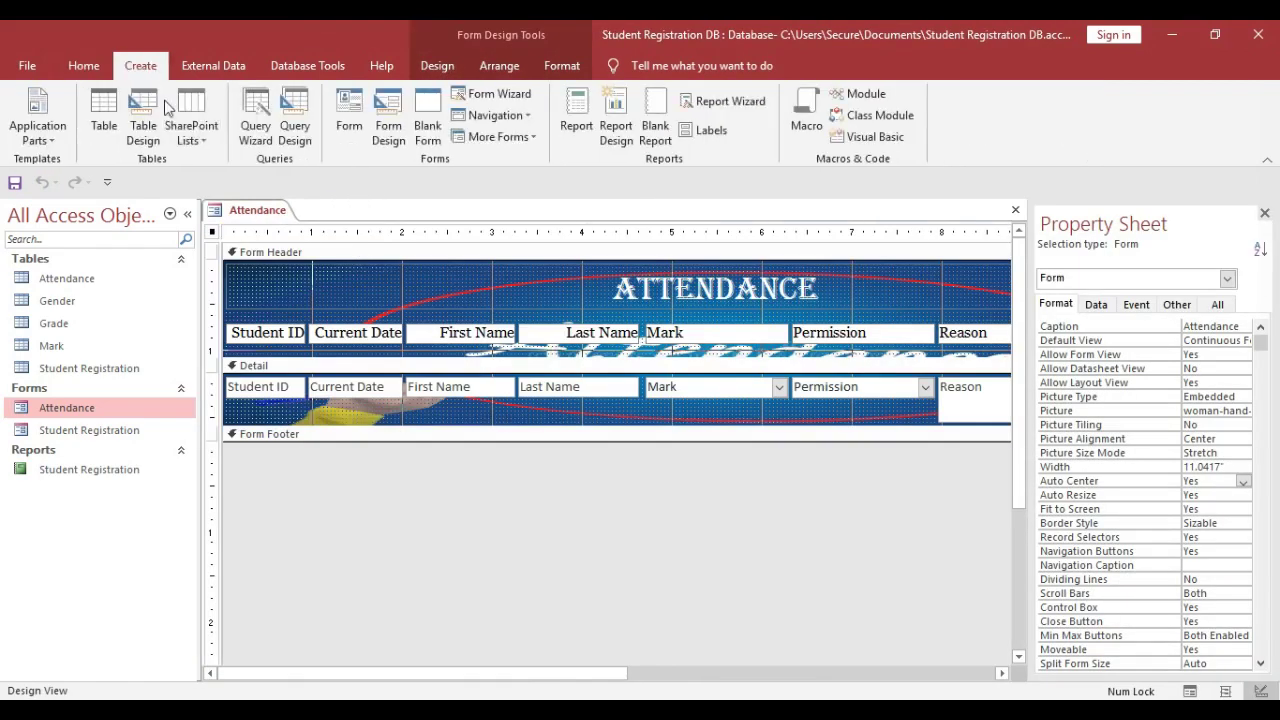
{"action": "left_click", "coordinate": [104, 115]}
{"action": "right_click", "coordinate": [322, 210]}
{"action": "left_click", "coordinate": [367, 296]}
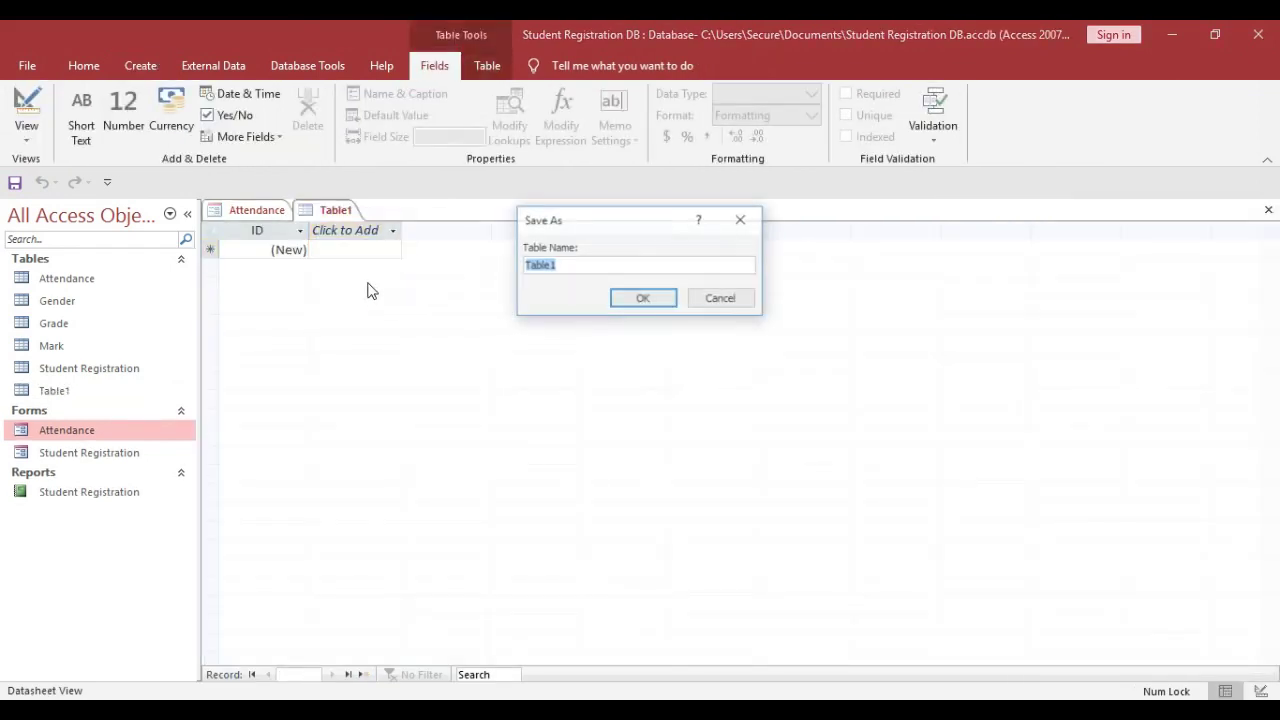
{"action": "type", "text": "Permtion"}
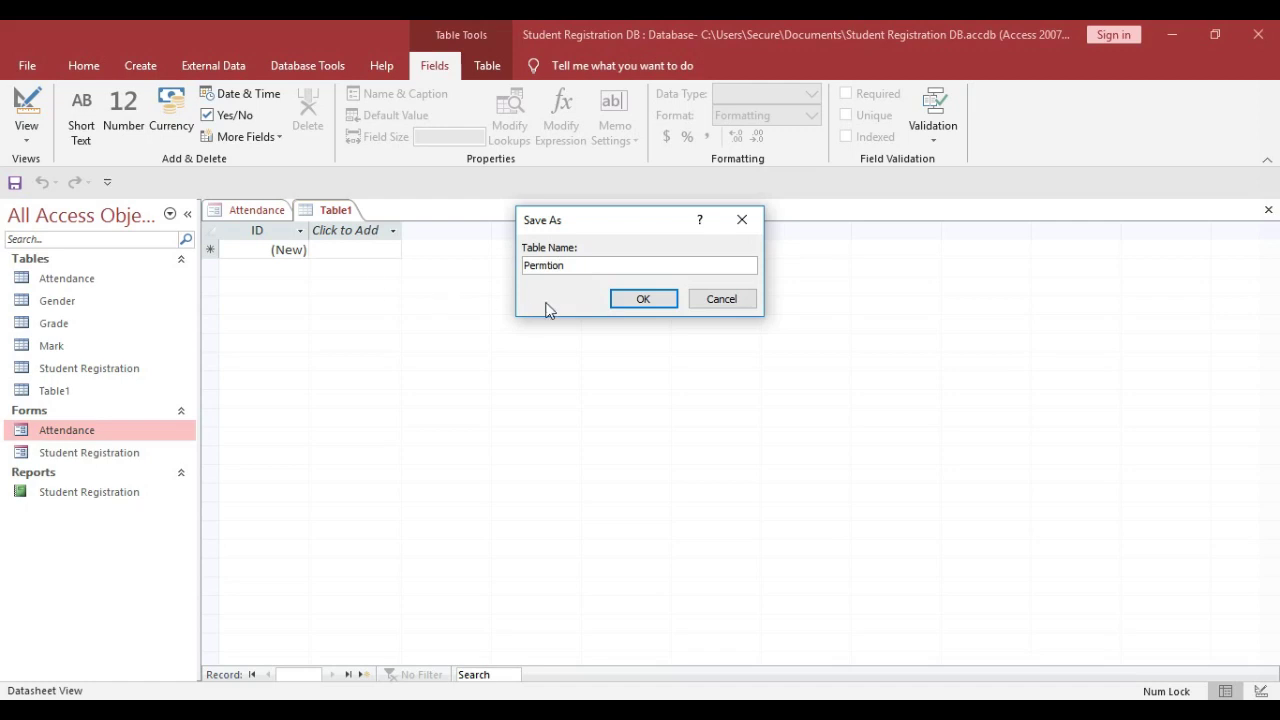
{"action": "left_click", "coordinate": [632, 300]}
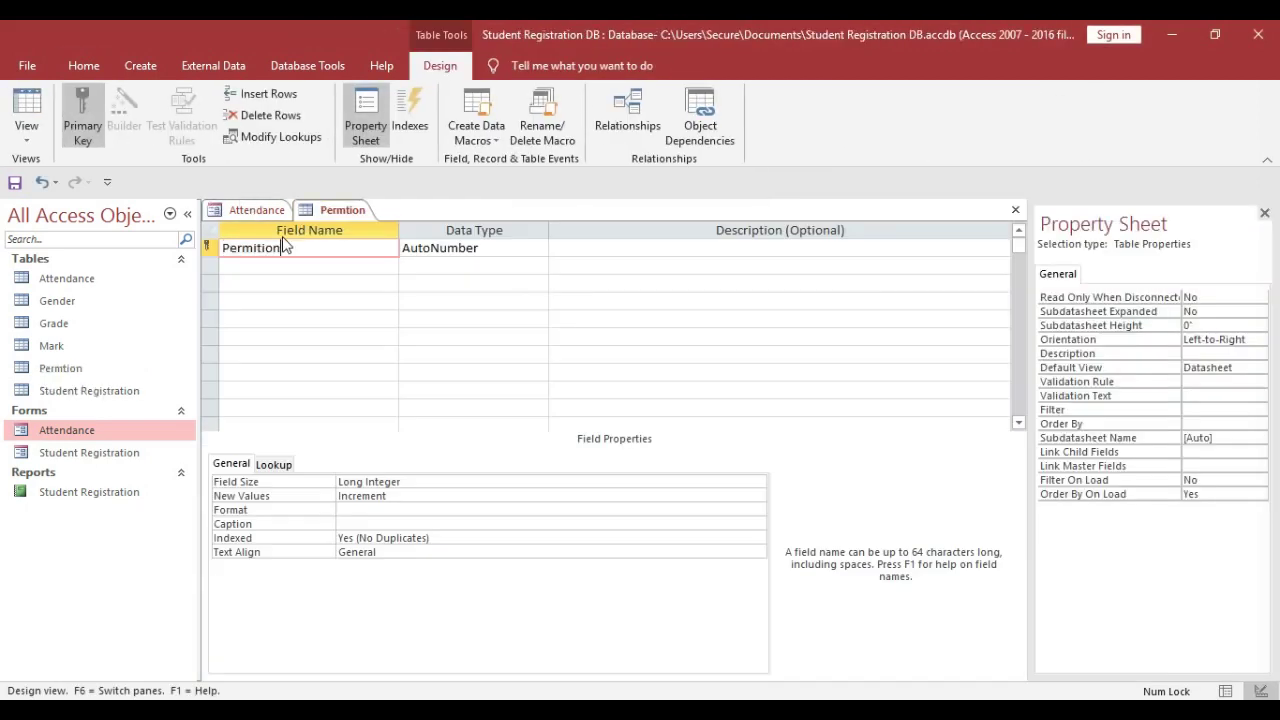
Name the Permtion table's ID field Permition, set its data type to Short Text, and remove its primary key
{"action": "left_click", "coordinate": [490, 250]}
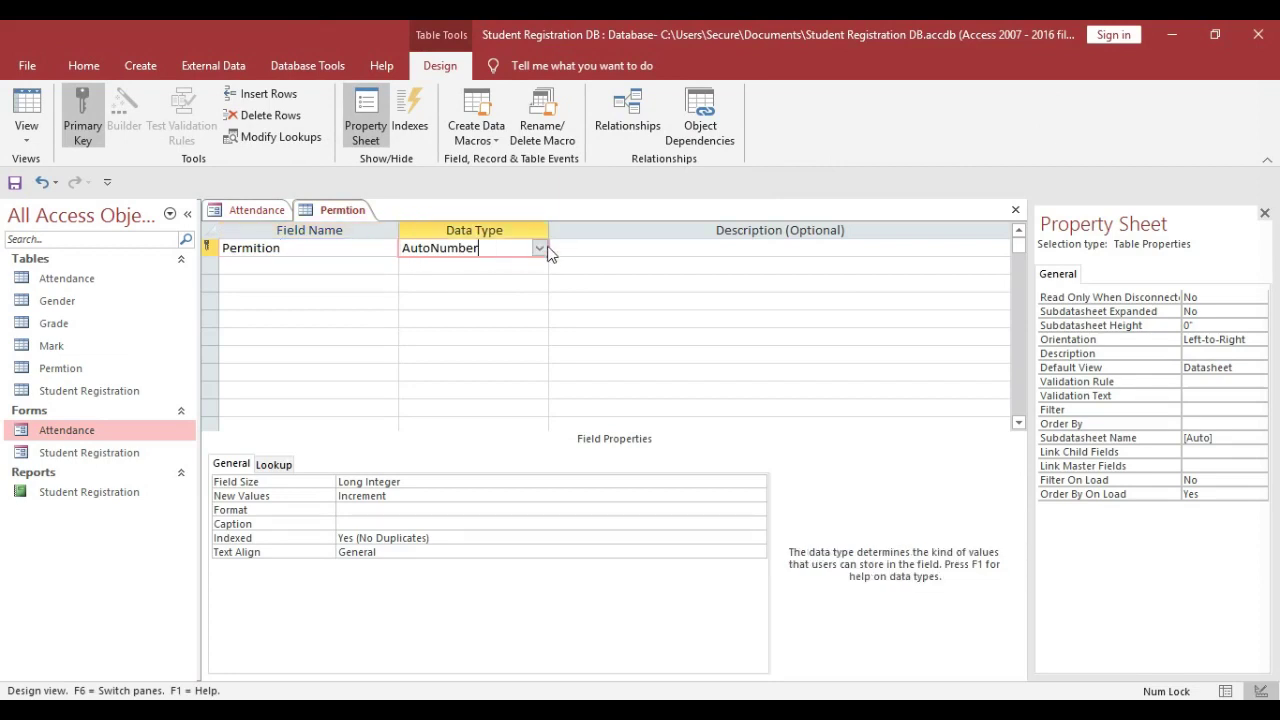
{"action": "left_click", "coordinate": [539, 248]}
{"action": "left_click", "coordinate": [430, 266]}
{"action": "right_click", "coordinate": [341, 214]}
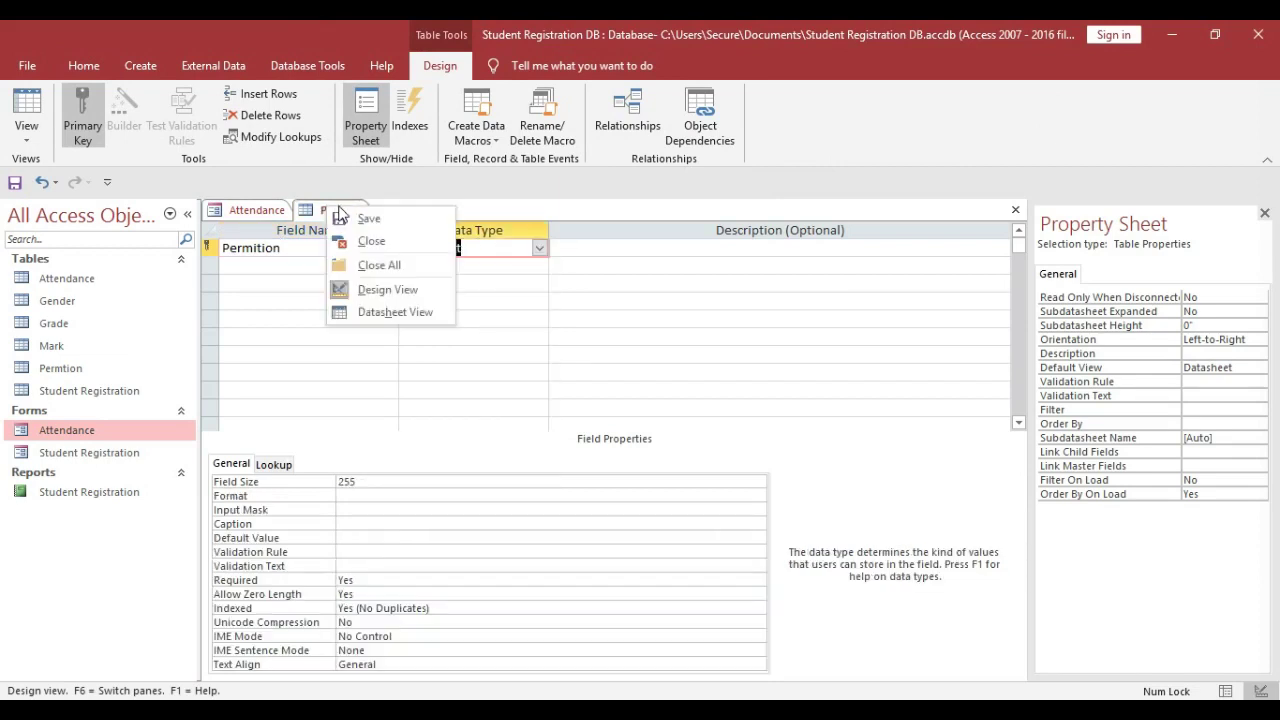
{"action": "right_click", "coordinate": [212, 258]}
{"action": "left_click", "coordinate": [260, 259]}
Add the records Yes and No to the Permtion table in Datasheet View, then save and close the table
{"action": "right_click", "coordinate": [322, 210]}
{"action": "right_click", "coordinate": [340, 213]}
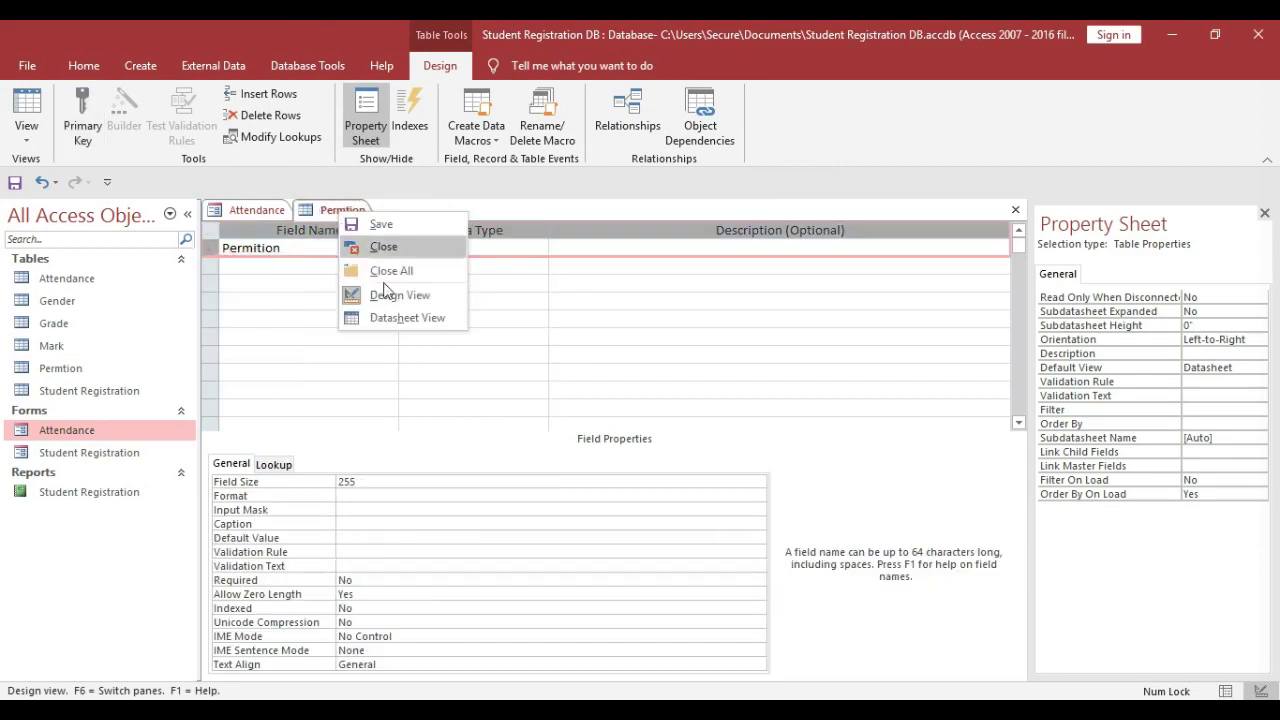
{"action": "left_click", "coordinate": [384, 317]}
{"action": "type", "text": "Yes"}
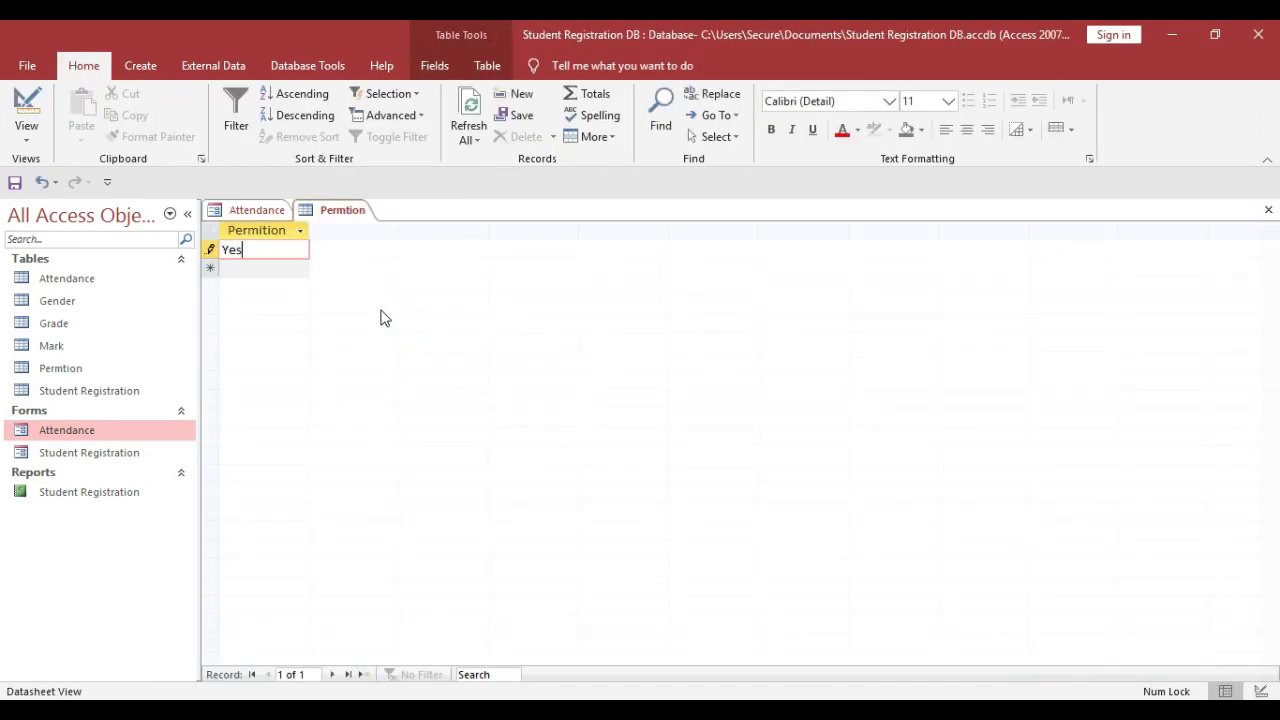
{"action": "key", "text": "Return"}
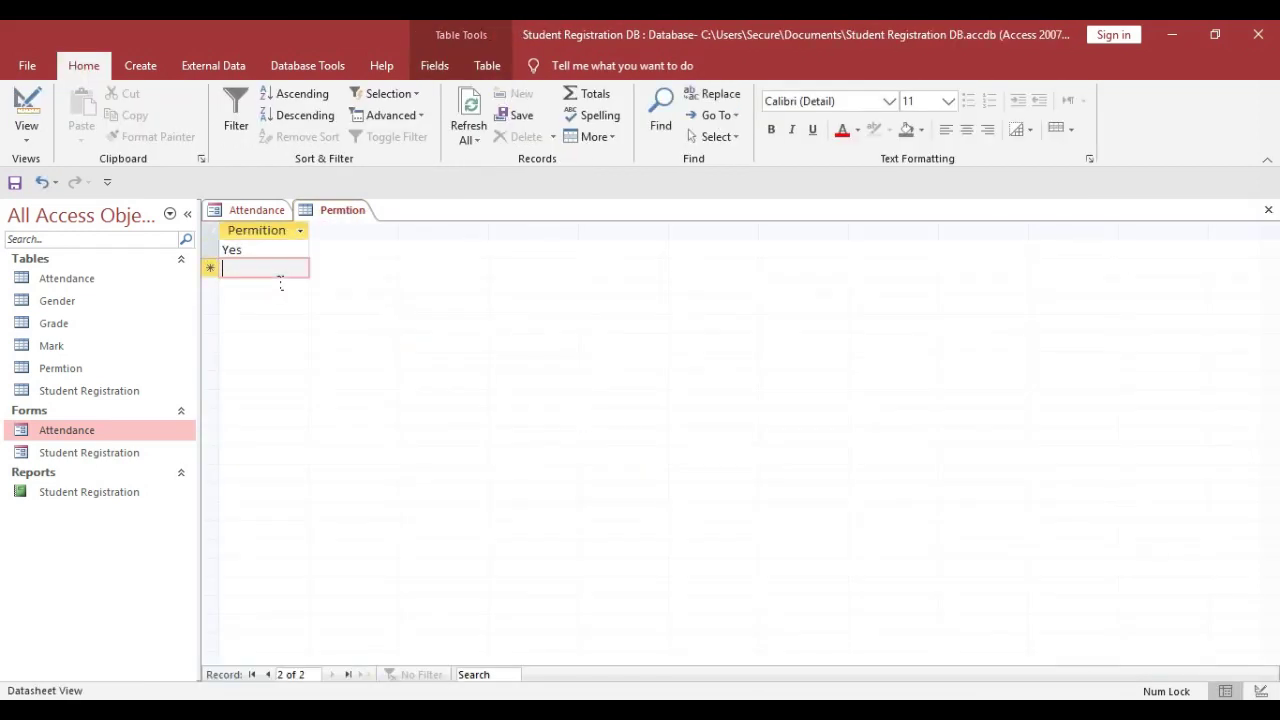
{"action": "type", "text": "No"}
{"action": "right_click", "coordinate": [343, 212]}
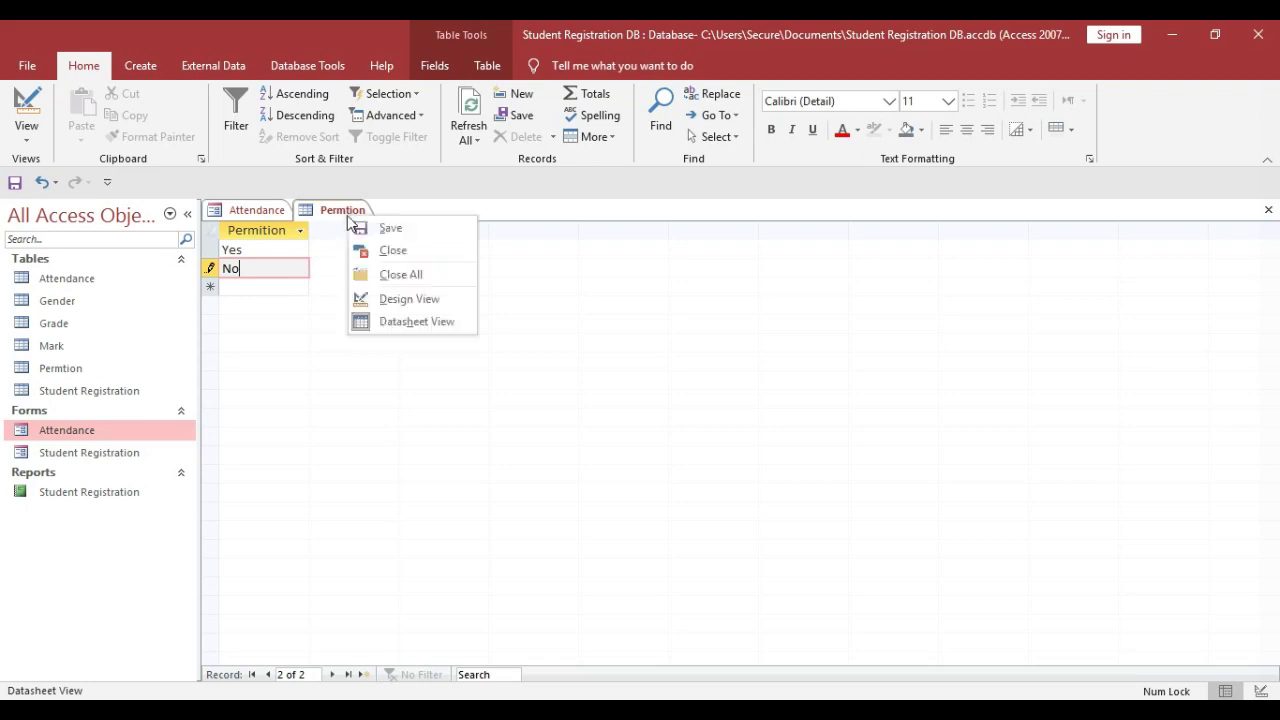
{"action": "left_click", "coordinate": [366, 229]}
{"action": "right_click", "coordinate": [350, 211]}
{"action": "left_click", "coordinate": [390, 294]}
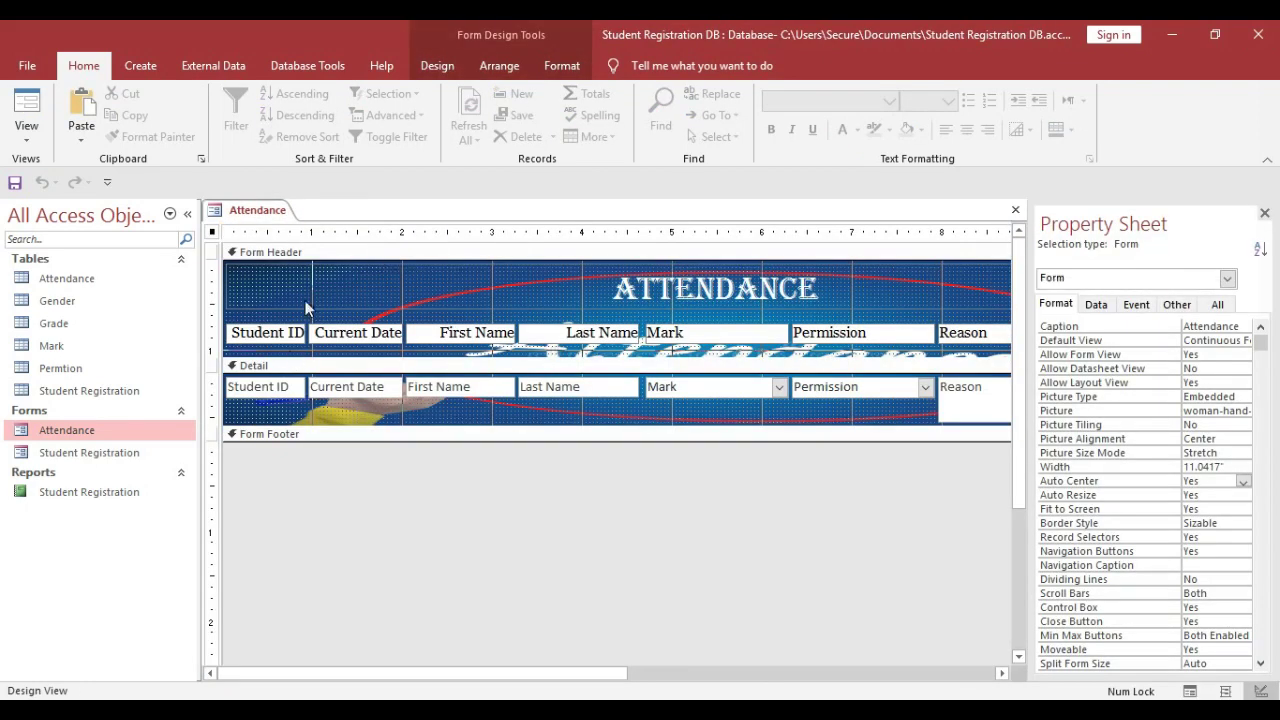
Set the Row Source of the Attendance form's Mark combo box to the Mark table
{"action": "right_click", "coordinate": [252, 212]}
{"action": "left_click", "coordinate": [424, 416]}
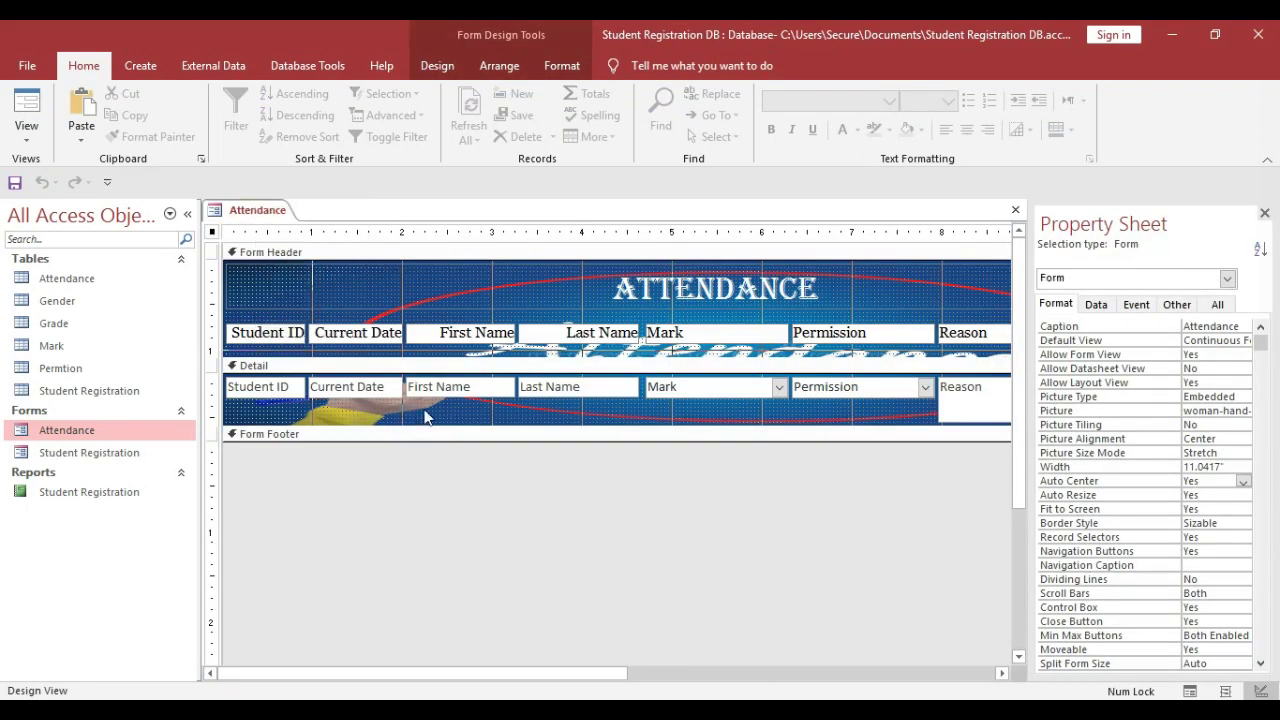
{"action": "left_click", "coordinate": [728, 390]}
{"action": "left_click", "coordinate": [1096, 304]}
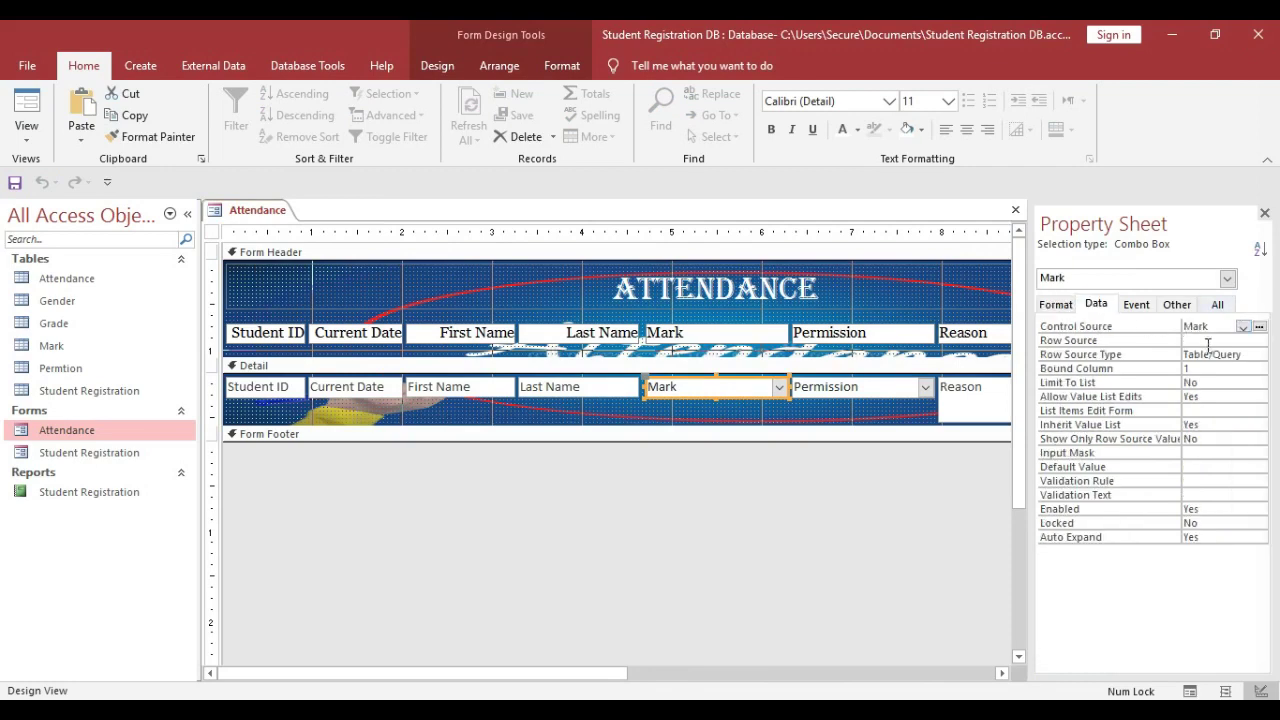
{"action": "left_click", "coordinate": [1208, 341]}
{"action": "left_click", "coordinate": [1242, 341]}
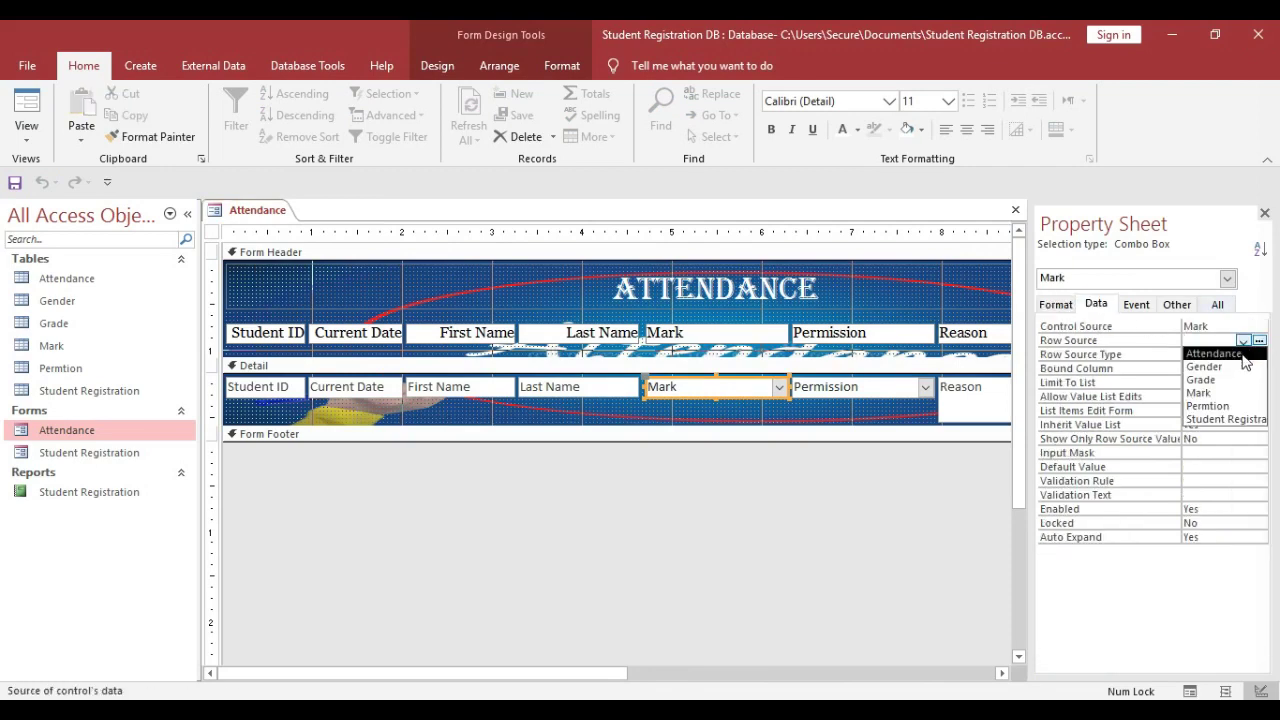
{"action": "left_click", "coordinate": [1198, 393]}
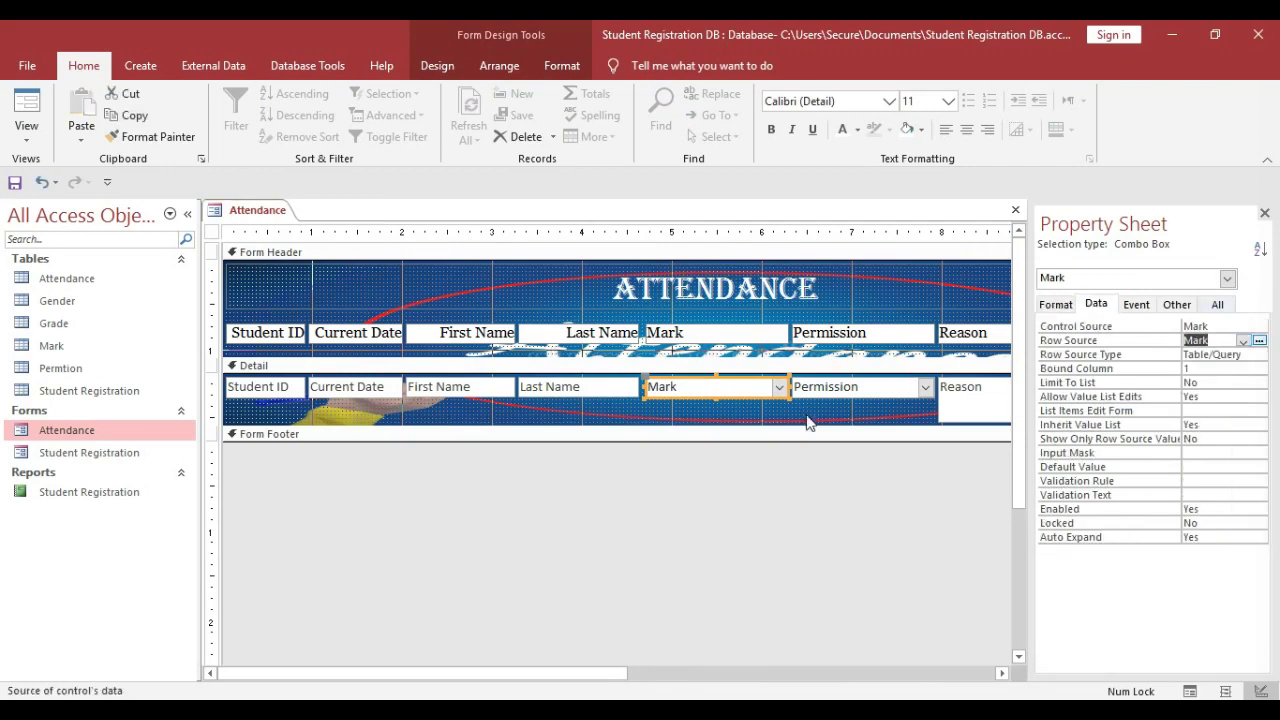
Set the Row Source of the Permission combo box to the Permtion table and close the Attendance form
{"action": "left_click", "coordinate": [895, 392]}
{"action": "left_click", "coordinate": [1242, 341]}
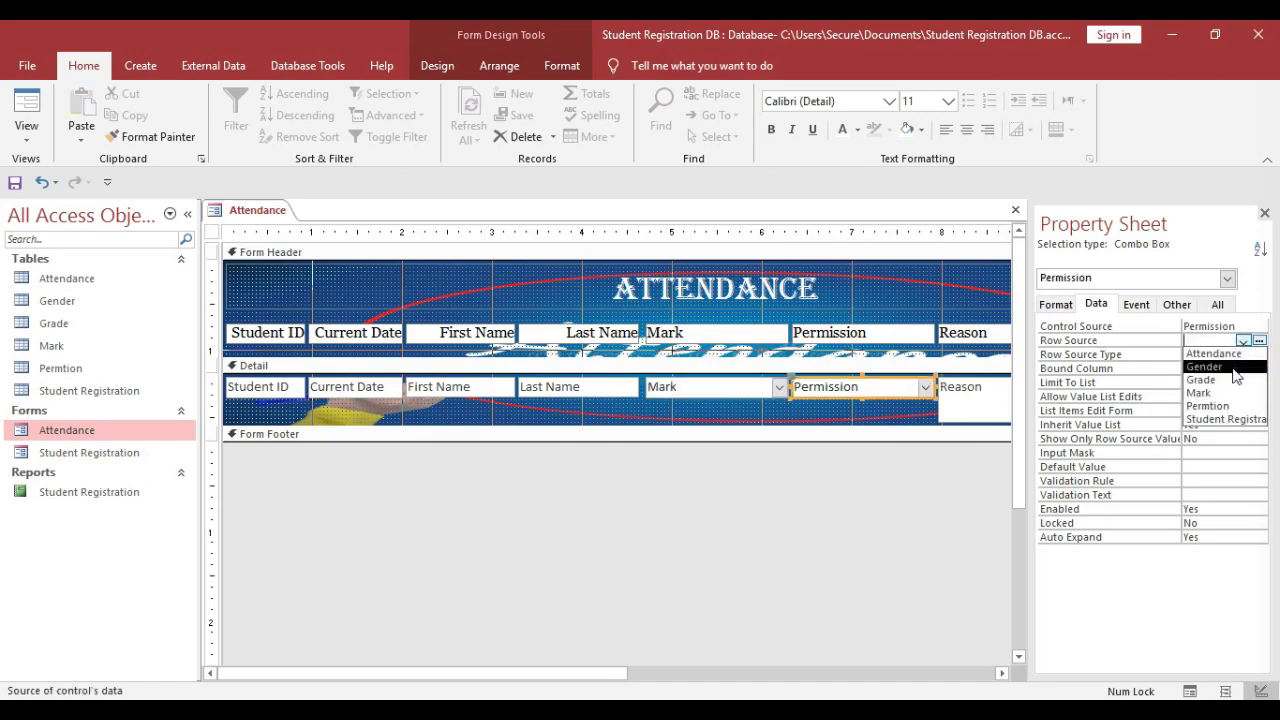
{"action": "left_click", "coordinate": [1224, 416]}
{"action": "right_click", "coordinate": [256, 214]}
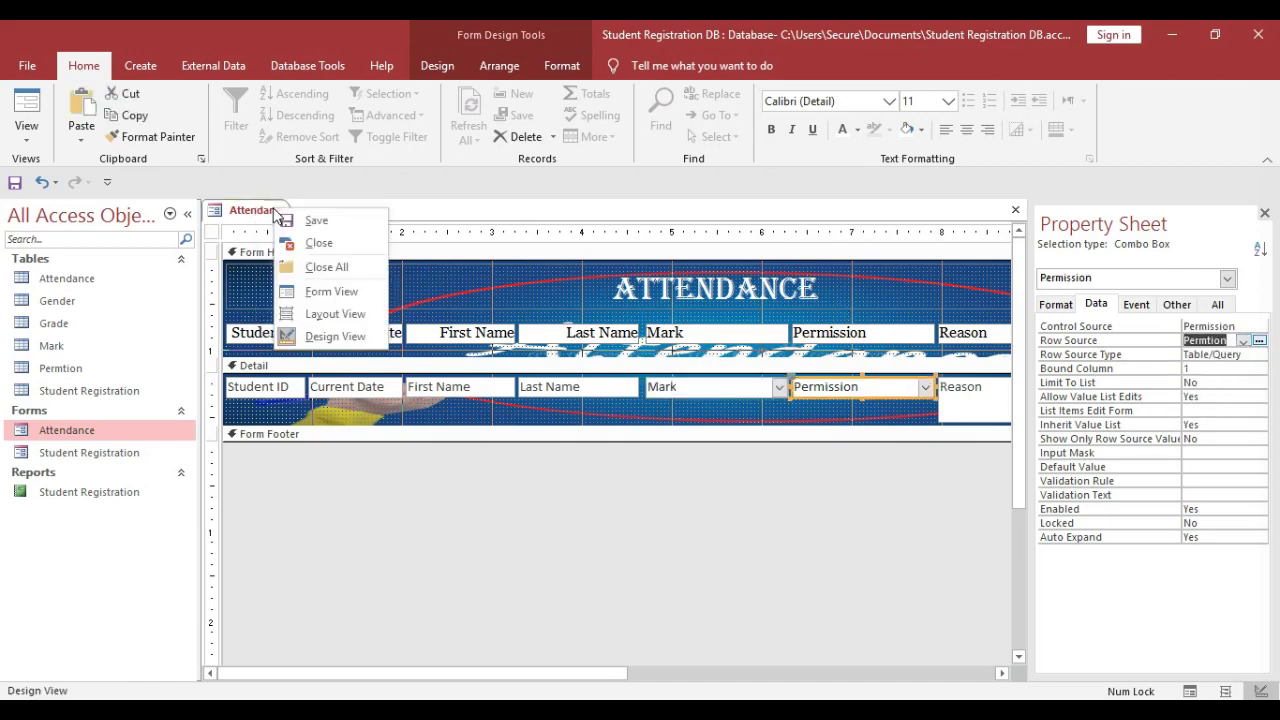
{"action": "left_click", "coordinate": [318, 245]}
Open the Attendance form and set the first record's Current Date to 9/11/2021 and its Mark to Present
{"action": "double_click", "coordinate": [160, 431]}
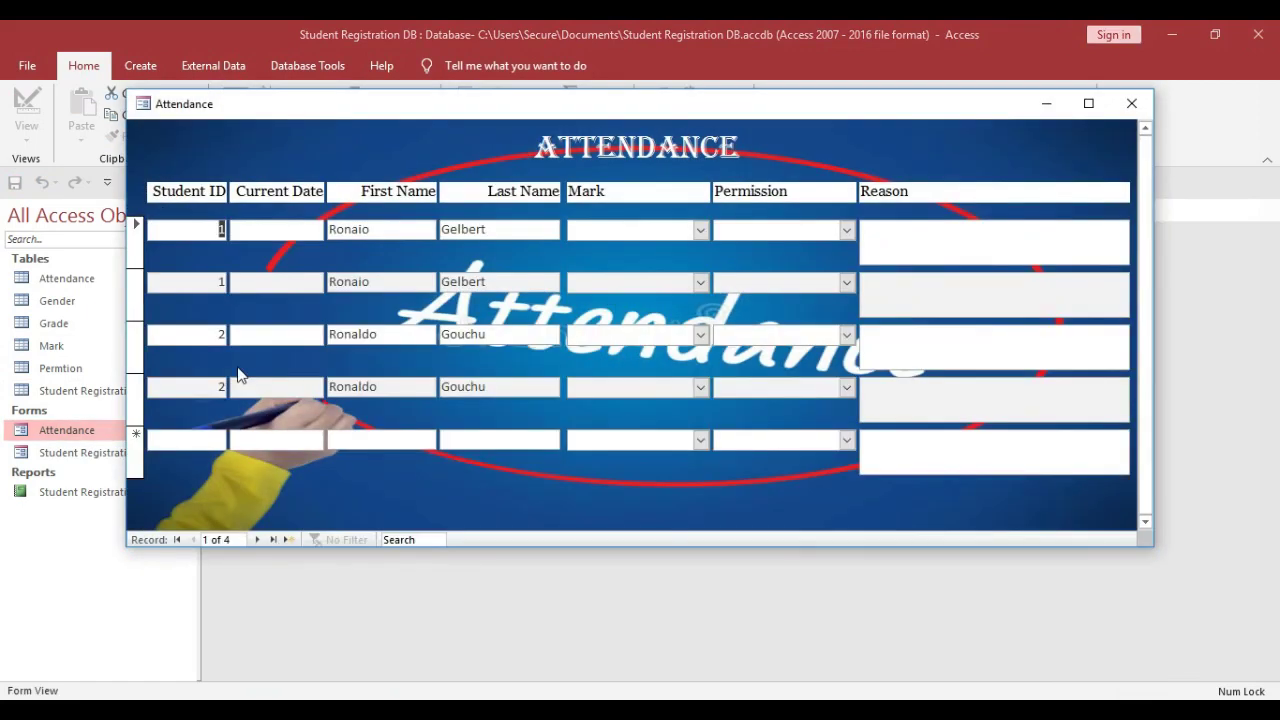
{"action": "key", "text": "Tab"}
{"action": "left_click", "coordinate": [333, 229]}
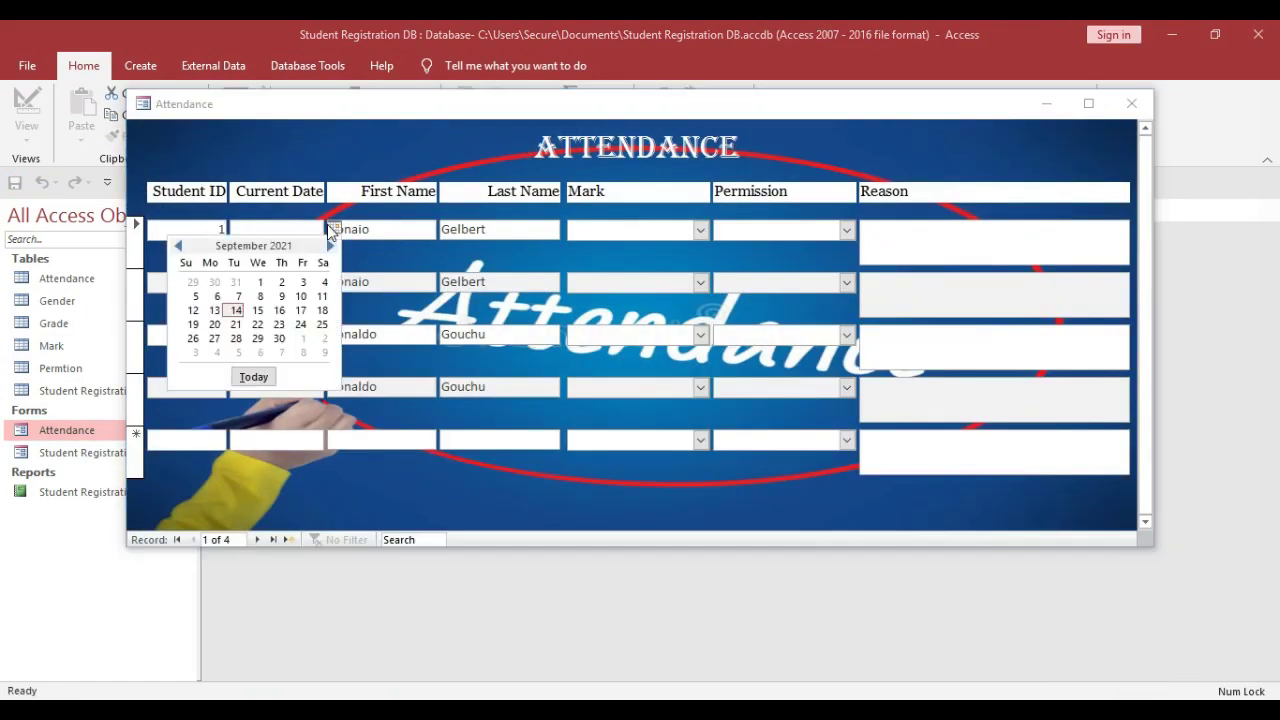
{"action": "left_click", "coordinate": [322, 296]}
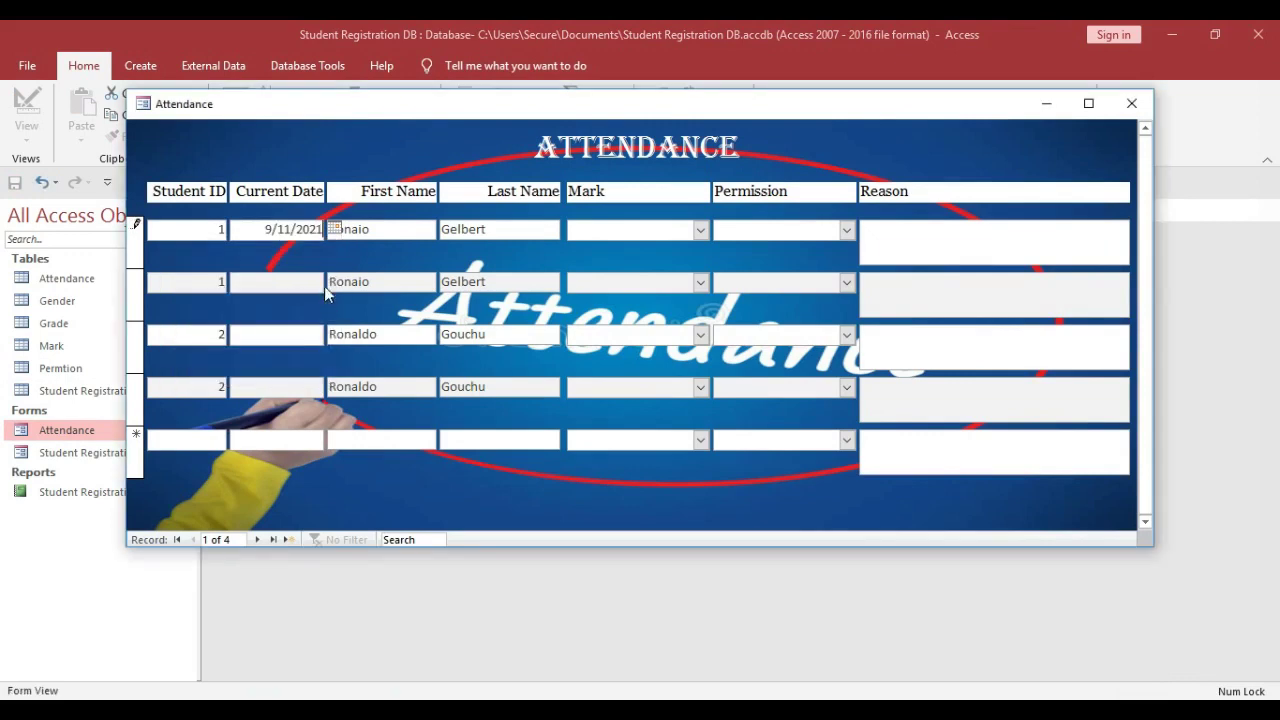
{"action": "left_click", "coordinate": [405, 232]}
{"action": "left_click", "coordinate": [700, 230]}
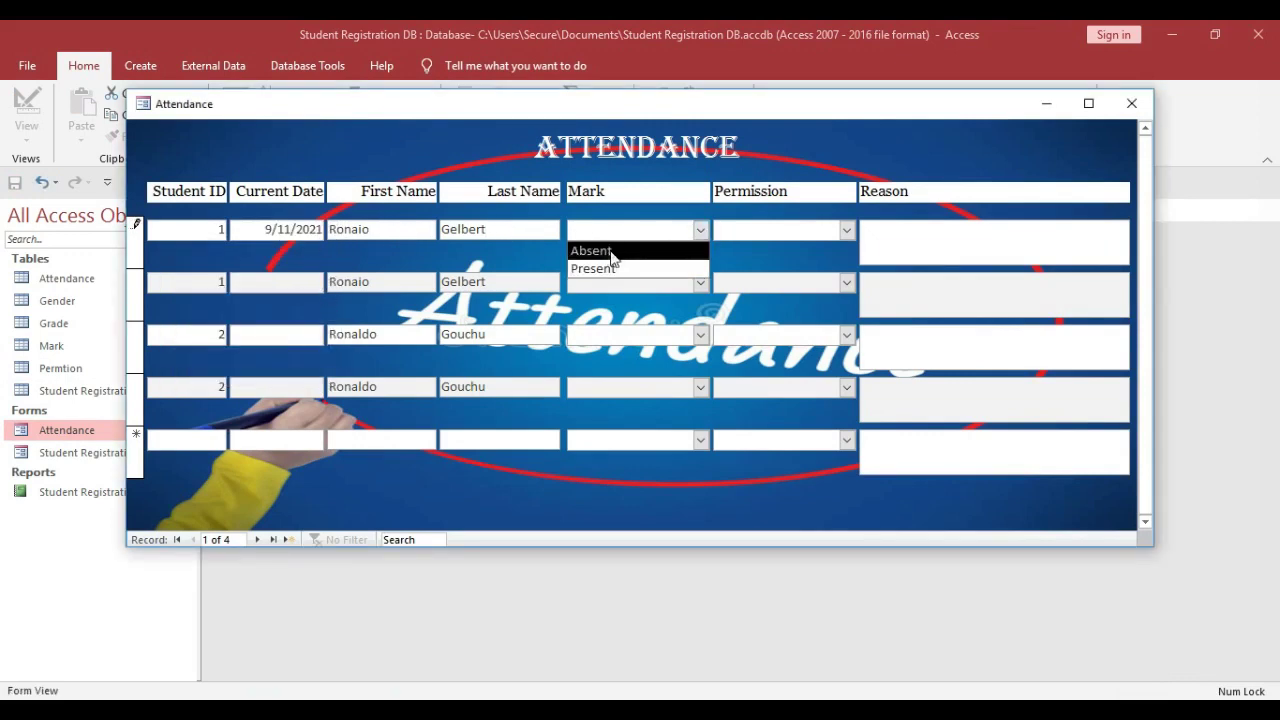
{"action": "left_click", "coordinate": [649, 266]}
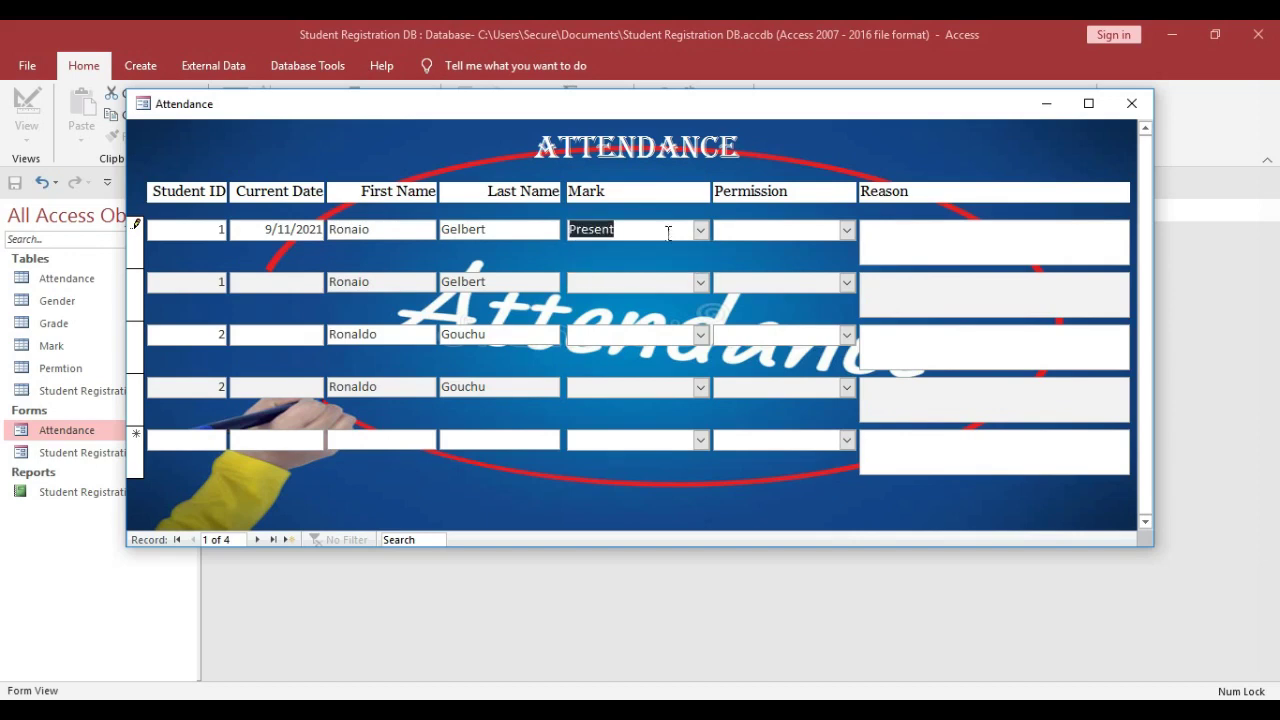
{"action": "left_click", "coordinate": [792, 236]}
Fill in the second attendance record with Current Date 9/11/2021, Mark Absent and Permission No
{"action": "left_click", "coordinate": [276, 282]}
{"action": "left_click", "coordinate": [335, 282]}
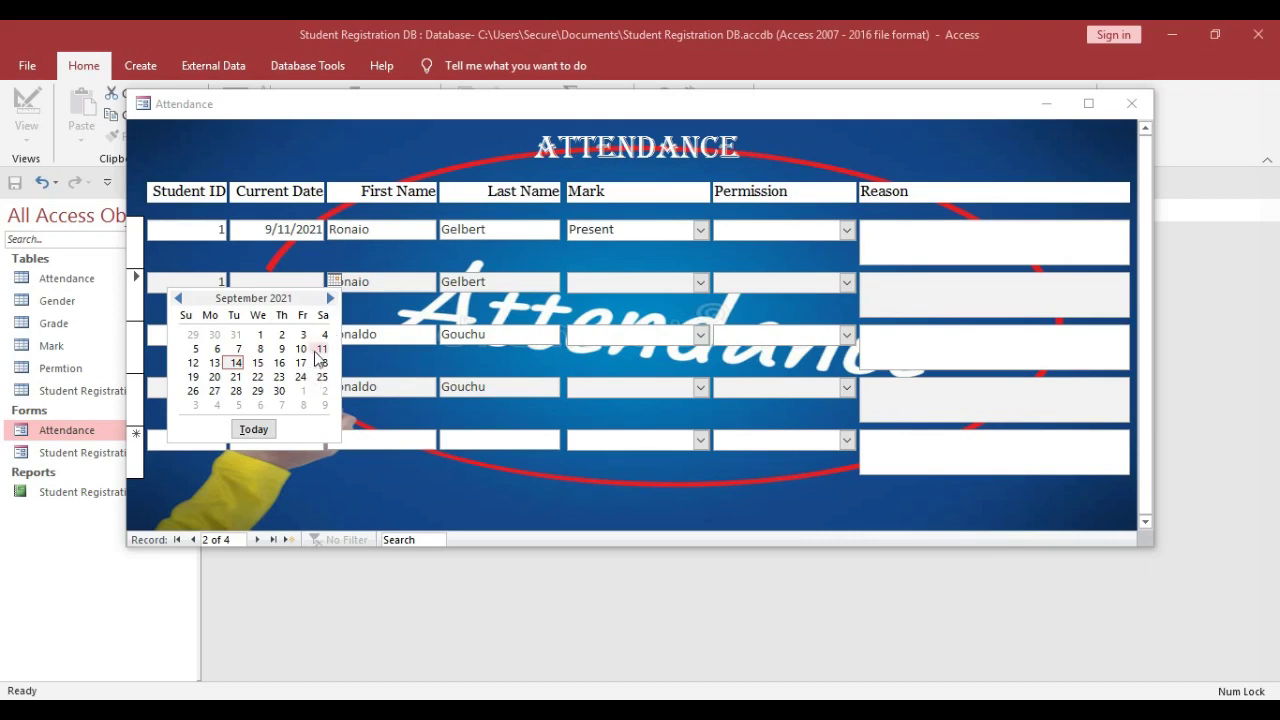
{"action": "left_click", "coordinate": [320, 352]}
{"action": "left_click", "coordinate": [700, 282]}
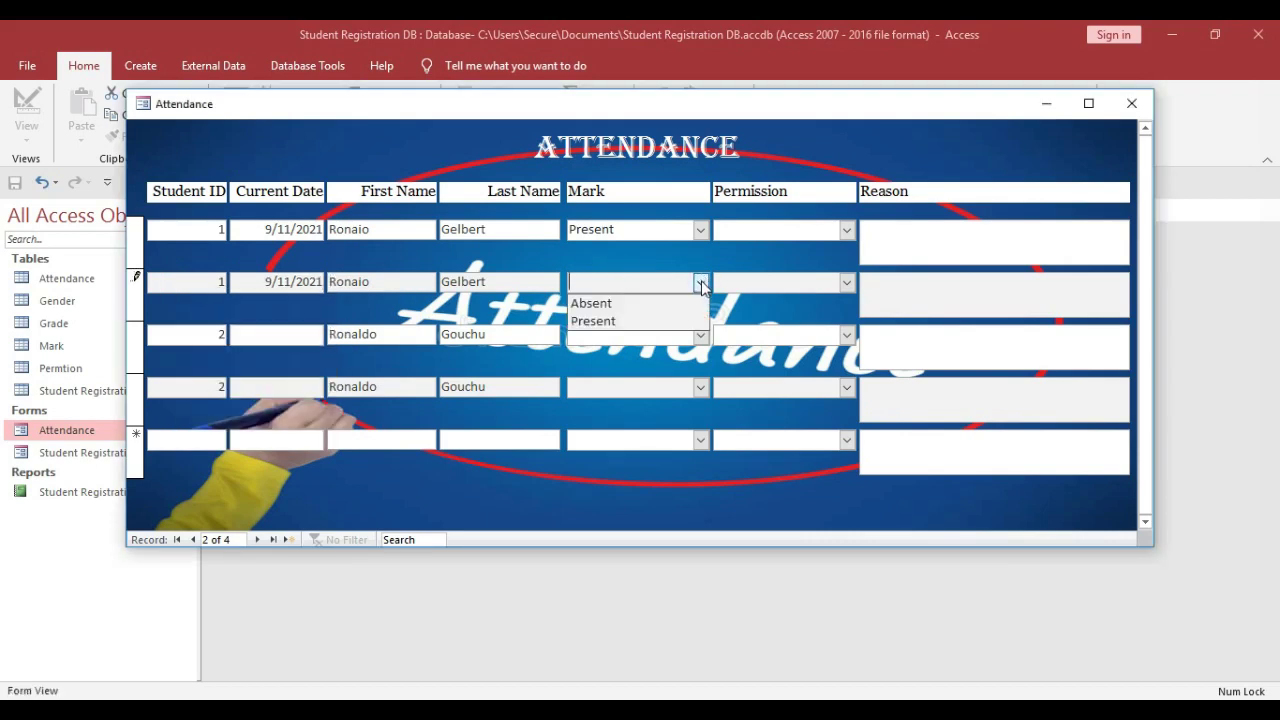
{"action": "left_click", "coordinate": [606, 301]}
{"action": "left_click", "coordinate": [846, 282]}
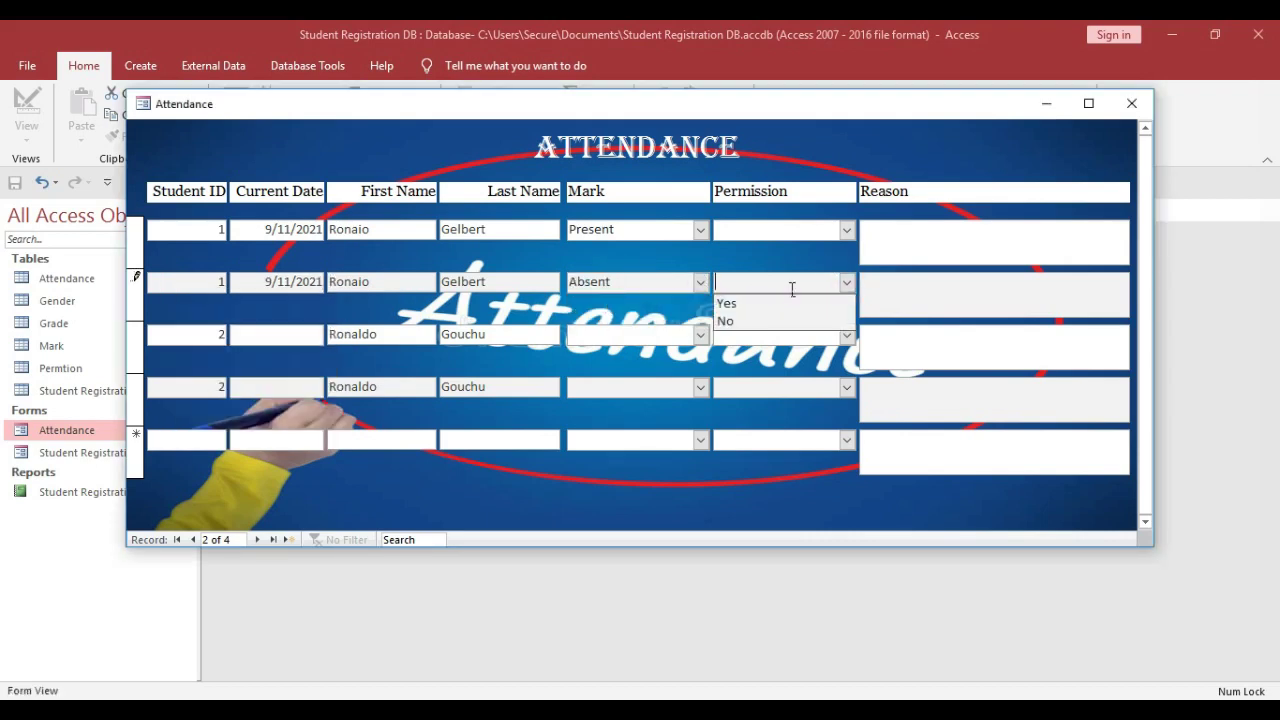
{"action": "left_click", "coordinate": [760, 320]}
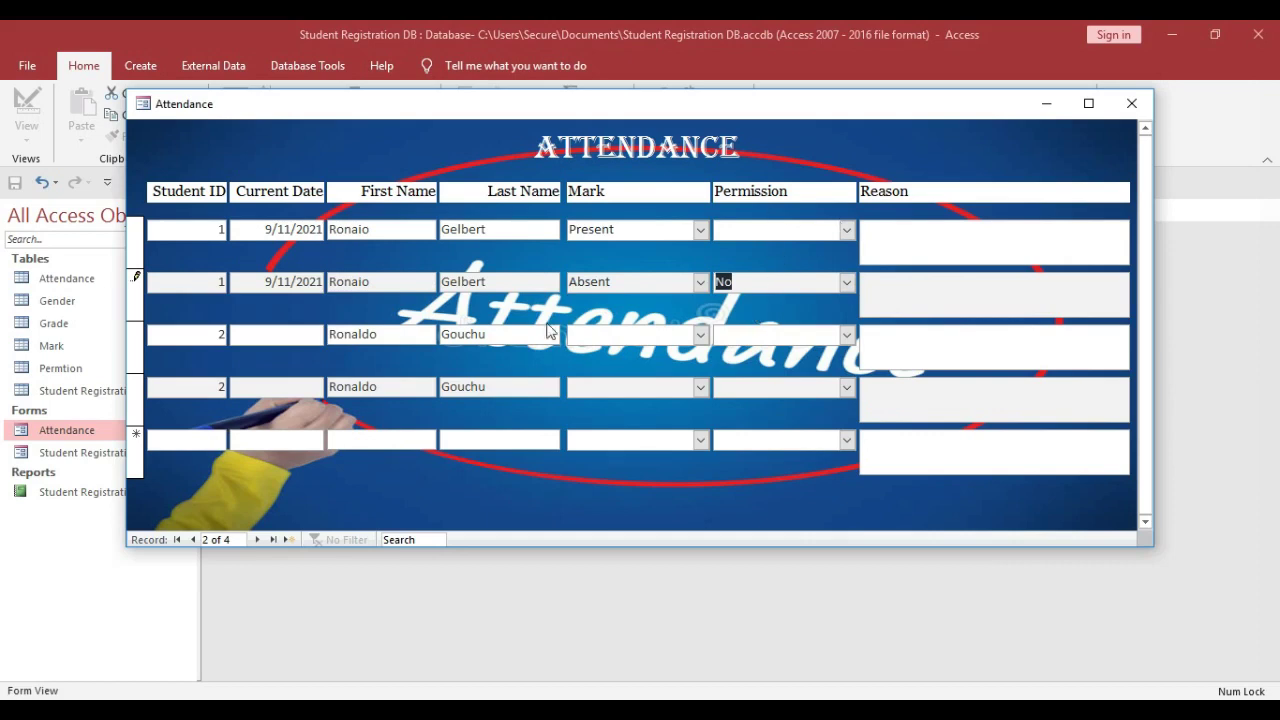
Set the third attendance record's Current Date to 9/12/2021 and its Mark to Present
{"action": "left_click", "coordinate": [263, 341]}
{"action": "left_click", "coordinate": [340, 337]}
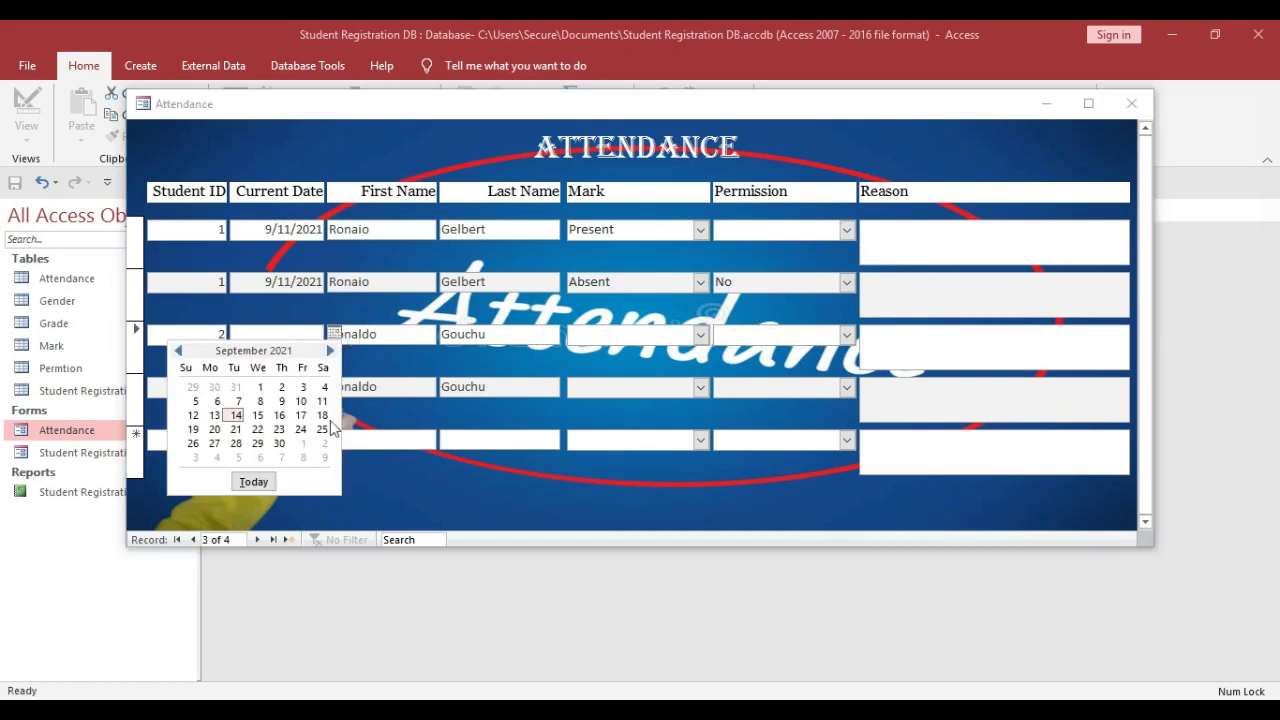
{"action": "left_click", "coordinate": [196, 420]}
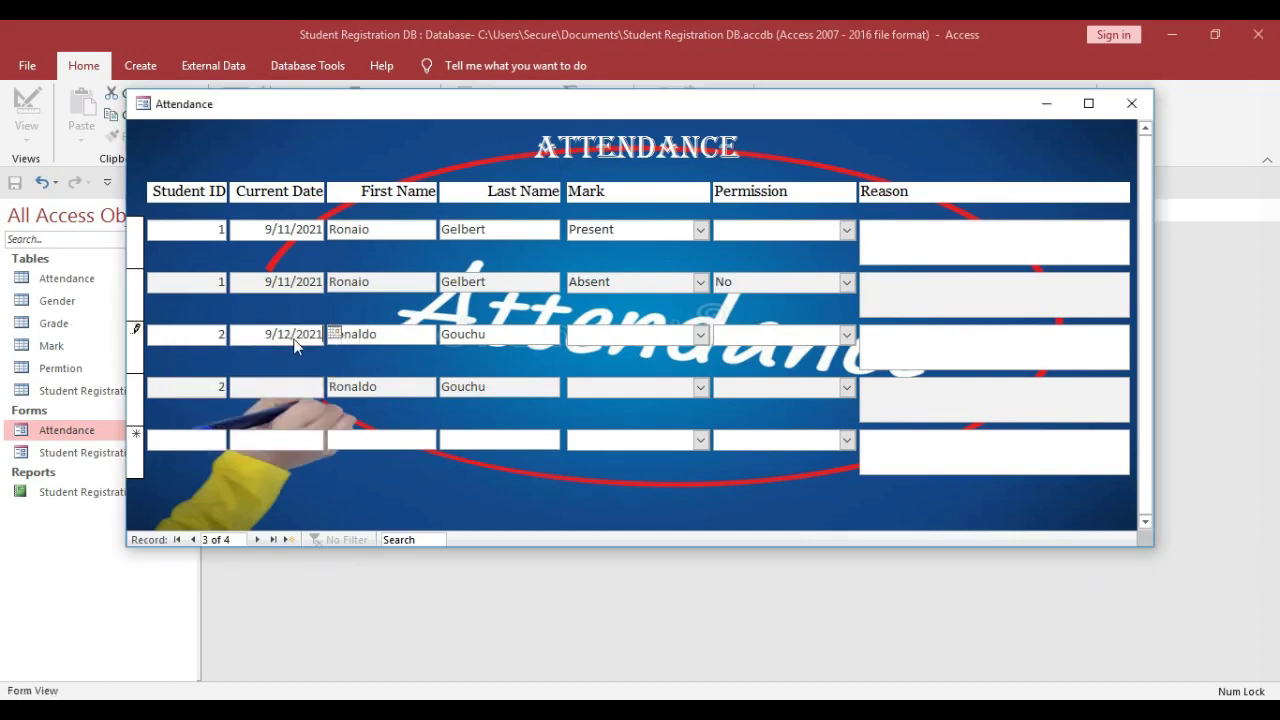
{"action": "left_click", "coordinate": [701, 335]}
{"action": "left_click", "coordinate": [620, 372]}
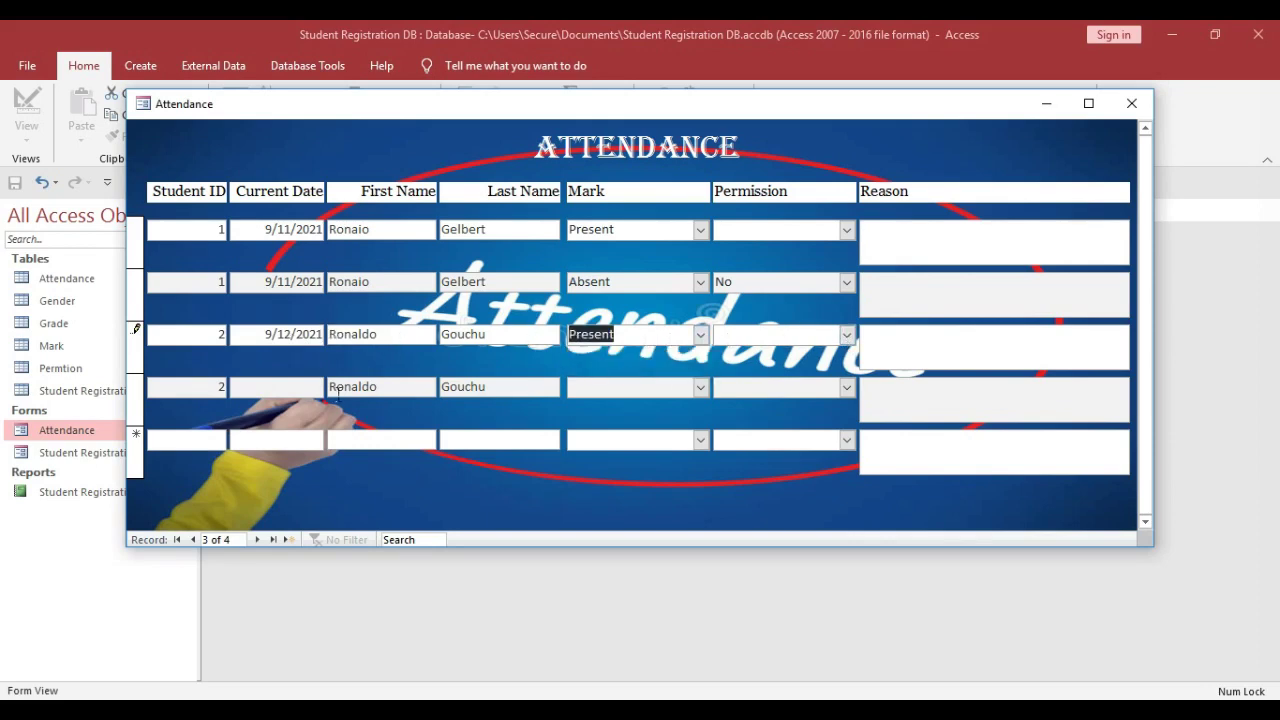
Fill in the fourth attendance record with Current Date 9/12/2021, Mark Absent, Permission Yes and Reason Sickness
{"action": "left_click", "coordinate": [279, 392]}
{"action": "left_click", "coordinate": [335, 386]}
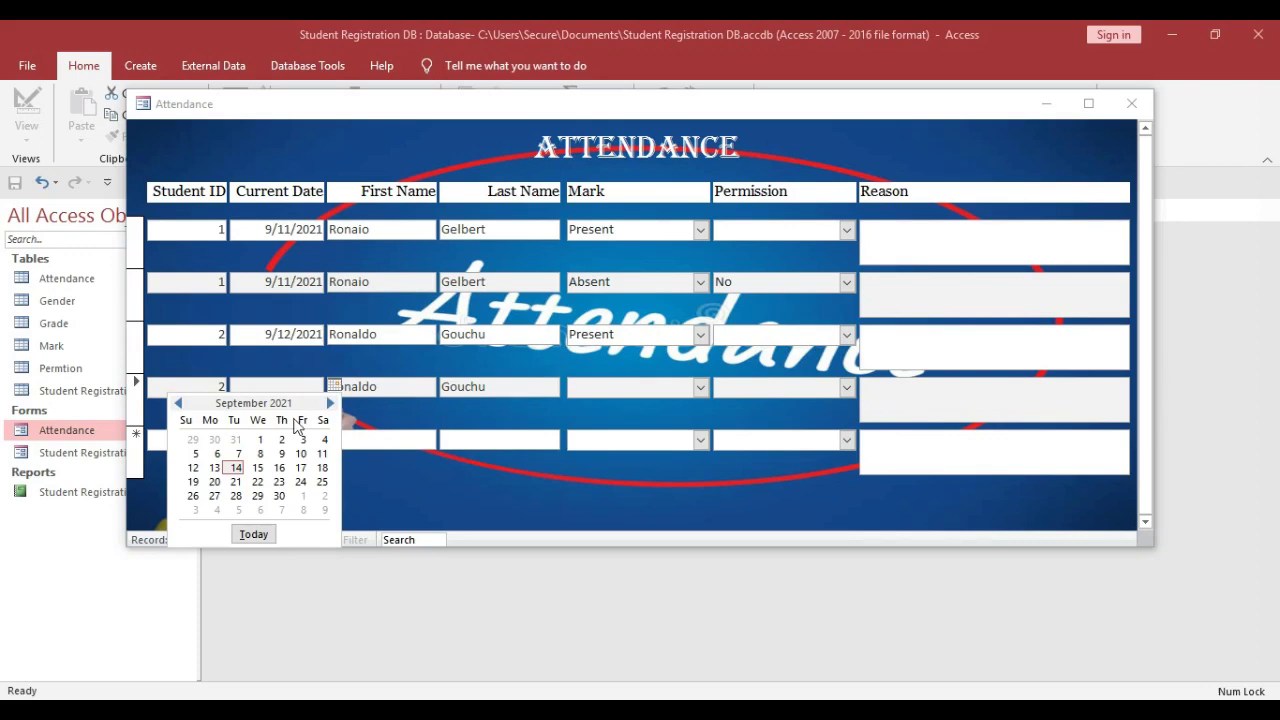
{"action": "left_click", "coordinate": [192, 468]}
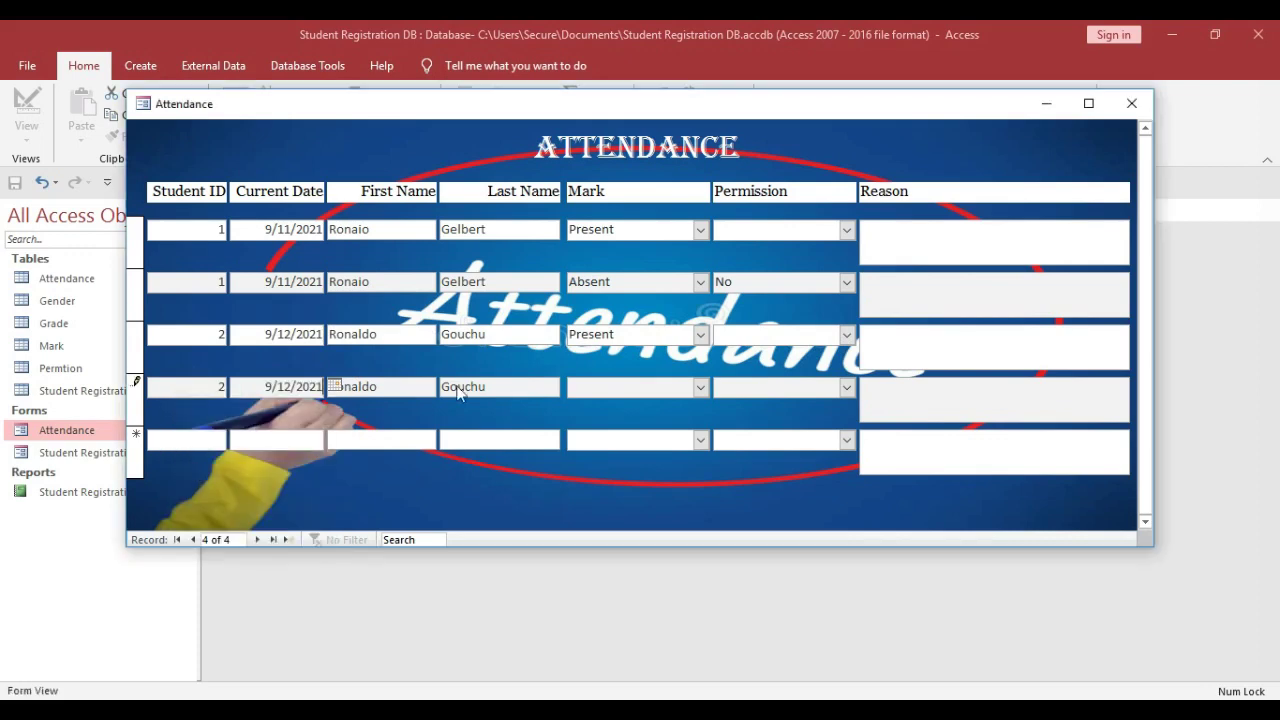
{"action": "left_click", "coordinate": [700, 387]}
{"action": "left_click", "coordinate": [629, 406]}
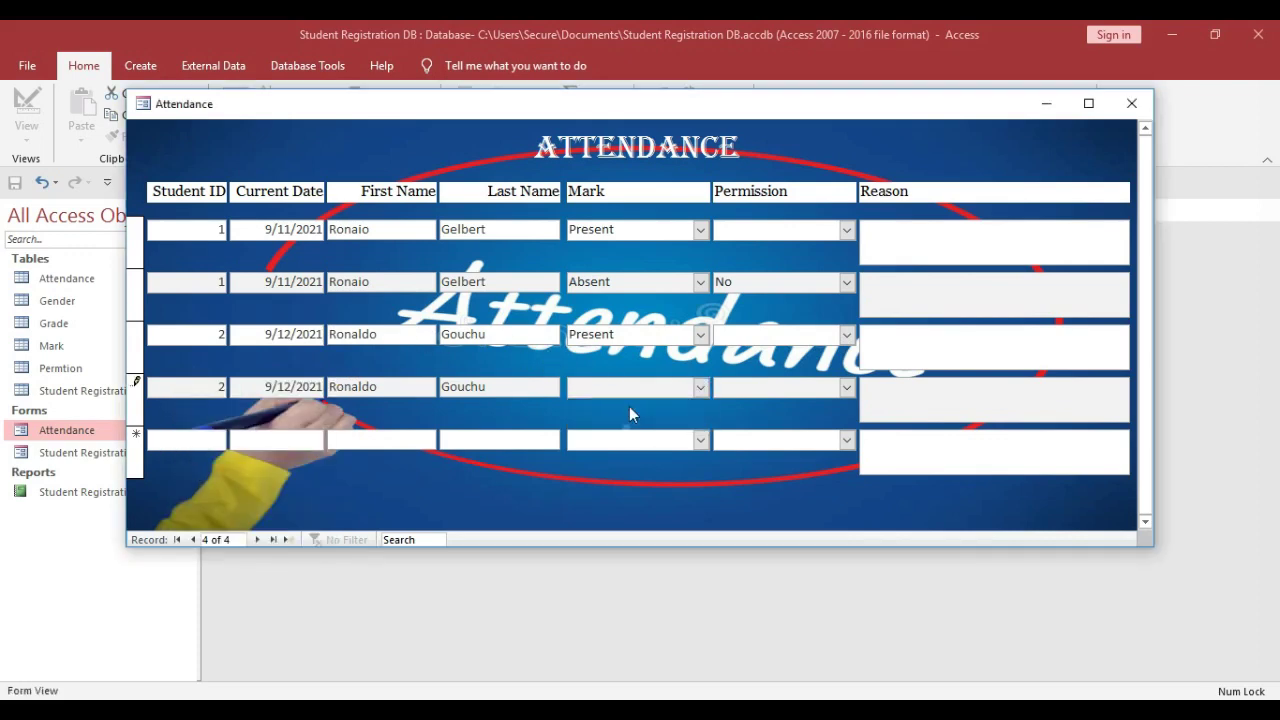
{"action": "left_click", "coordinate": [846, 387]}
{"action": "left_click", "coordinate": [845, 408]}
{"action": "left_click", "coordinate": [893, 403]}
{"action": "double_click", "coordinate": [892, 396]}
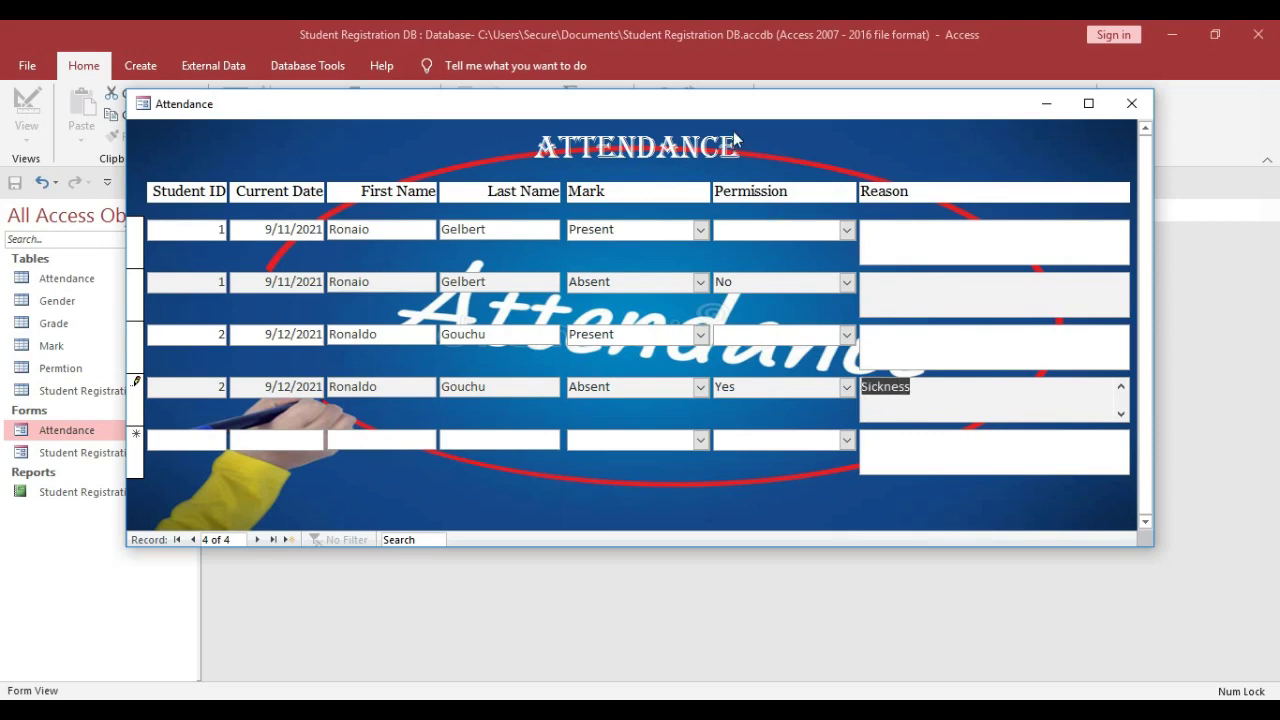
Leave the fourth record for the blank new record and switch the Attendance form to Design View
{"action": "right_click", "coordinate": [735, 140]}
{"action": "left_click", "coordinate": [630, 148]}
{"action": "left_click", "coordinate": [975, 445]}
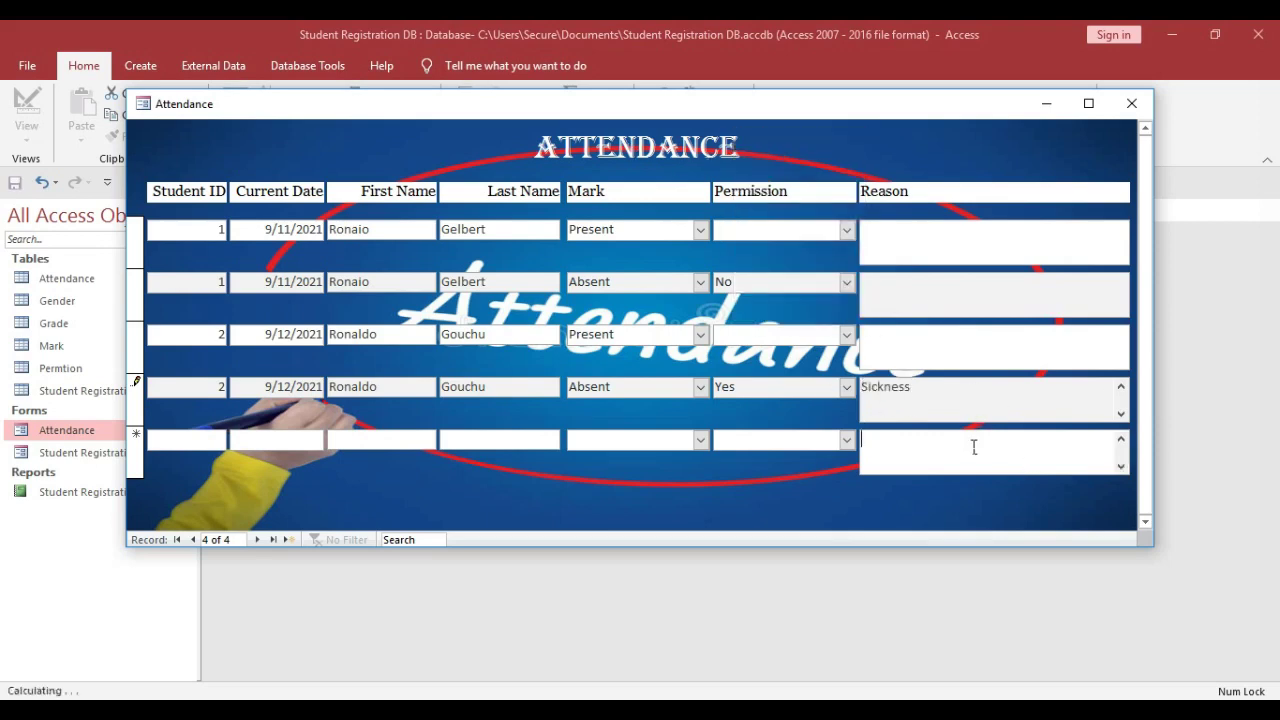
{"action": "right_click", "coordinate": [589, 139]}
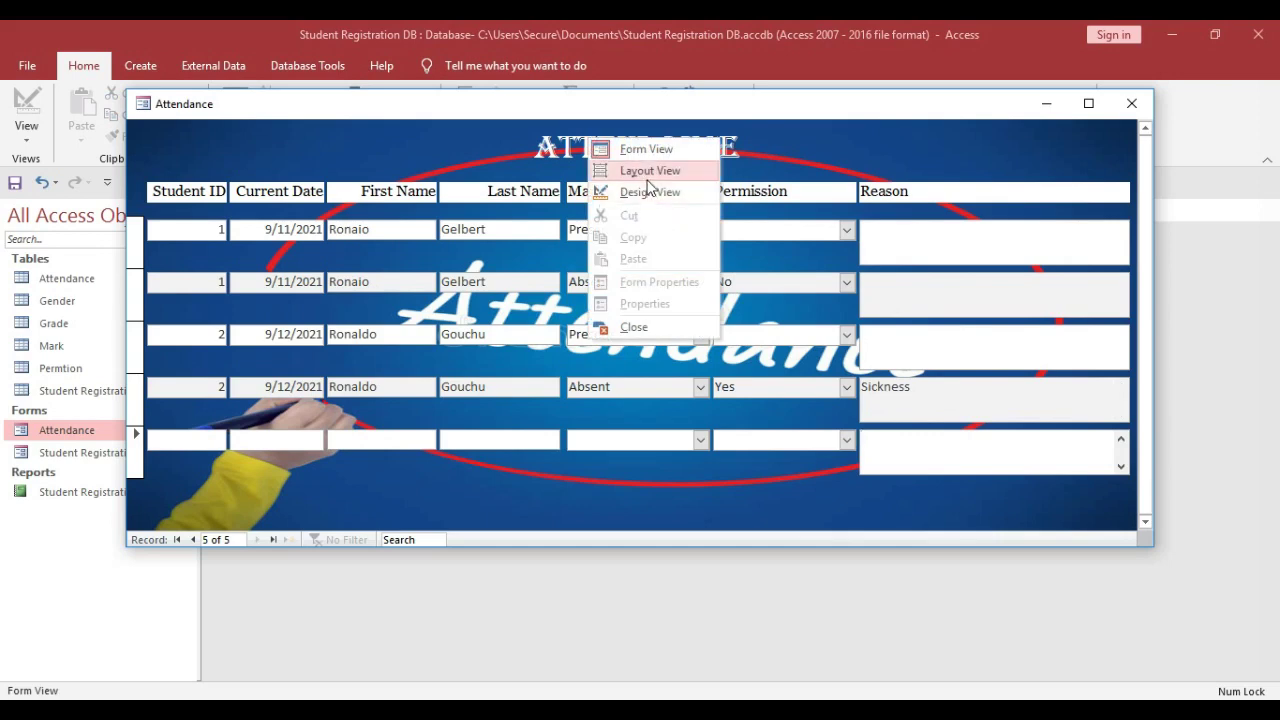
{"action": "left_click", "coordinate": [651, 209]}
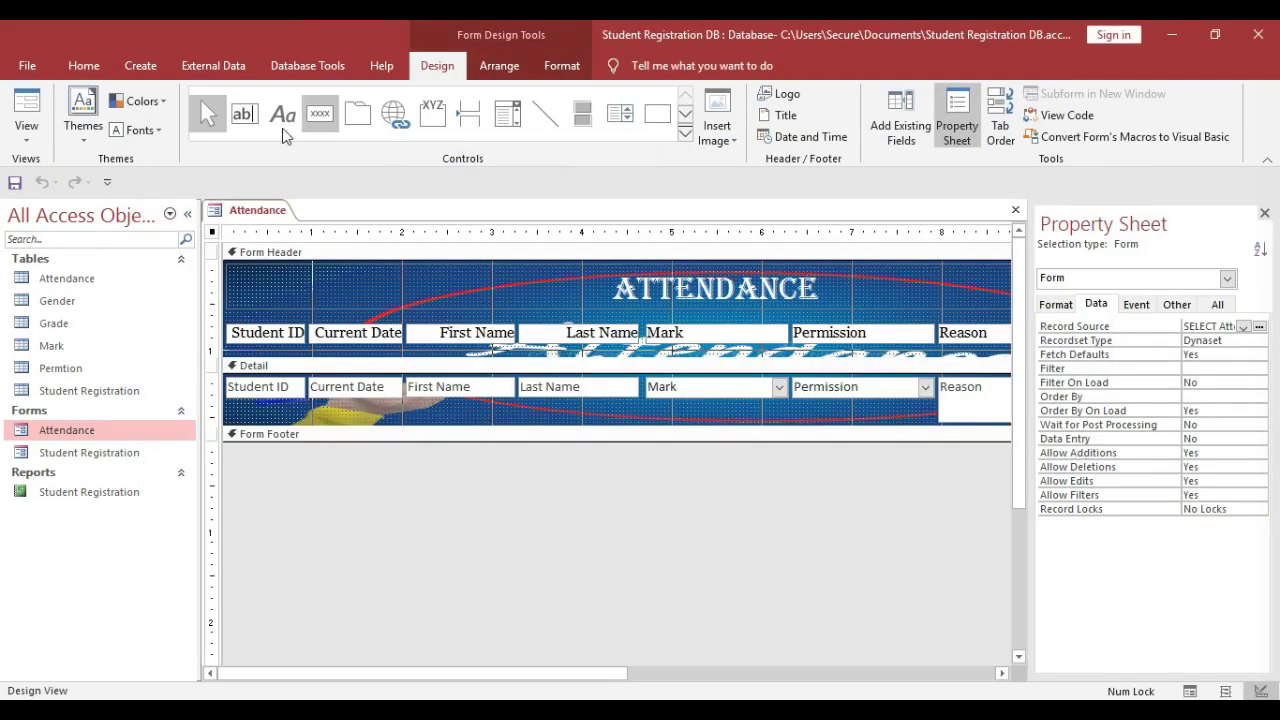
Draw a command button in the form header above the Student ID label and assign it the Save Record action from Record Operations
{"action": "left_click", "coordinate": [320, 113]}
{"action": "left_click_drag", "start_coordinate": [240, 278], "coordinate": [348, 310]}
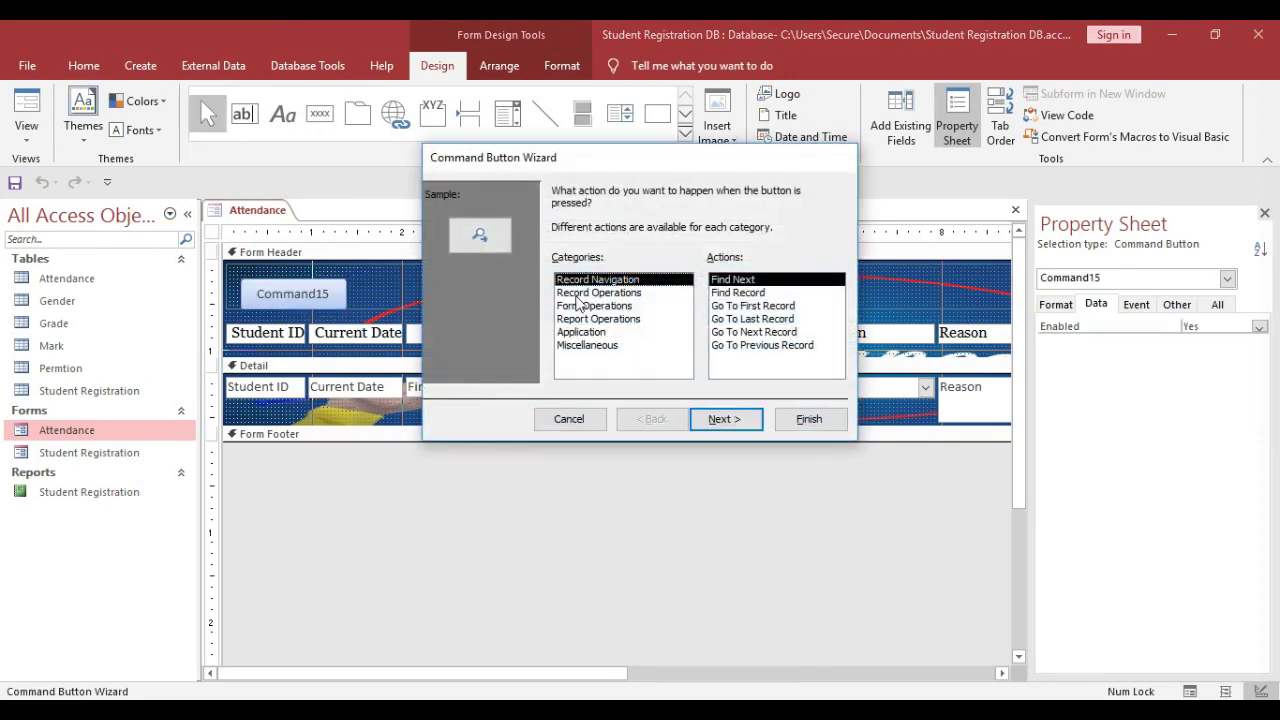
{"action": "left_click", "coordinate": [594, 305]}
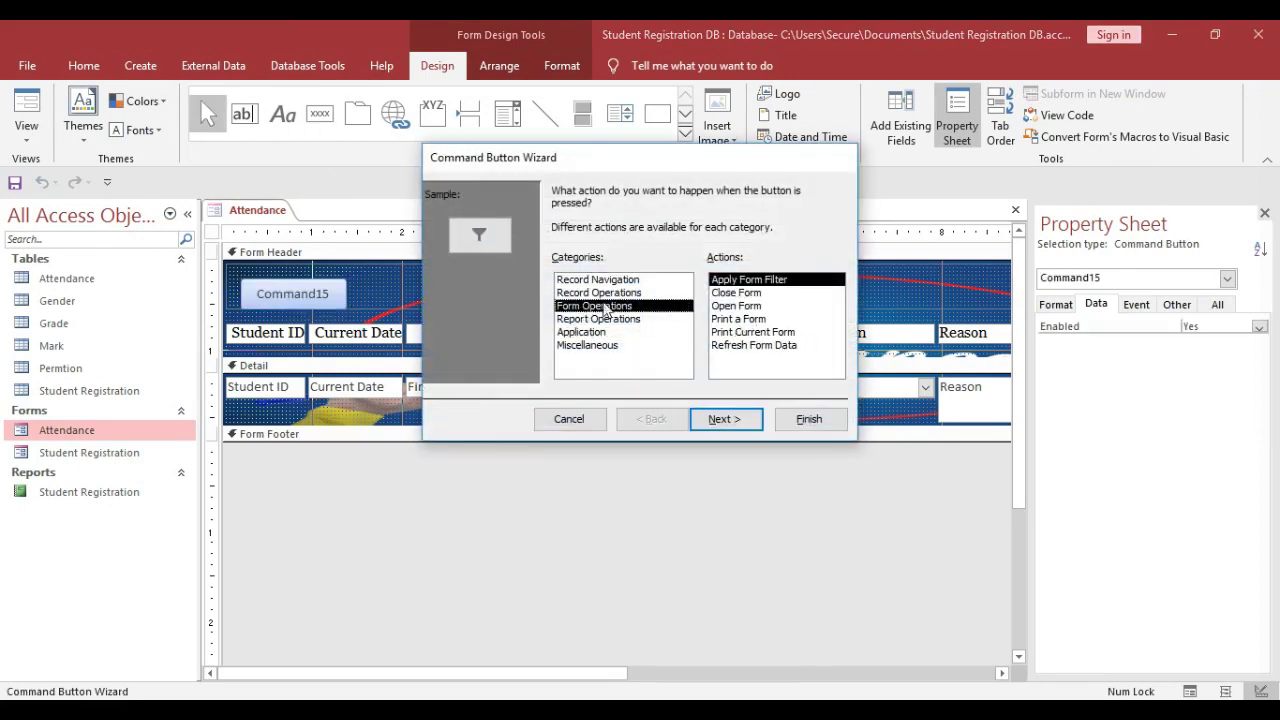
{"action": "left_click", "coordinate": [600, 292]}
{"action": "left_click", "coordinate": [736, 334]}
{"action": "left_click", "coordinate": [725, 419]}
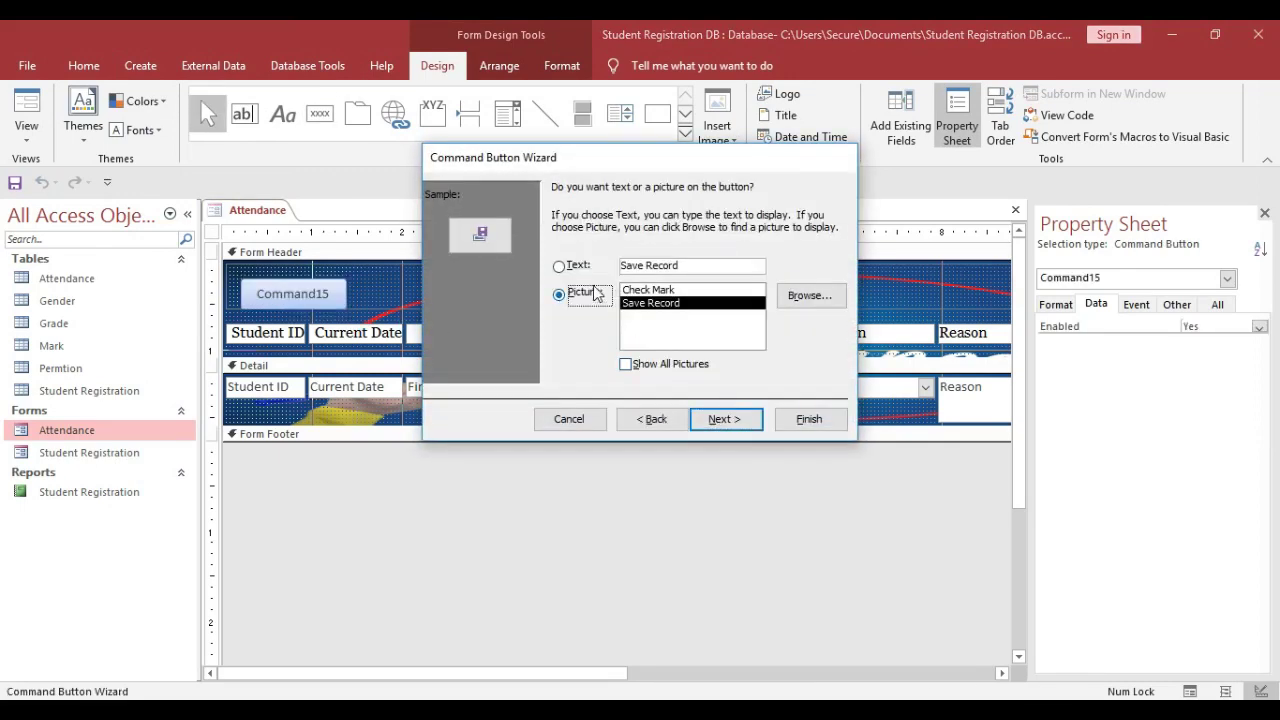
Make the new command button display the text Save instead of a picture and continue to the wizard's naming page
{"action": "double_click", "coordinate": [652, 284]}
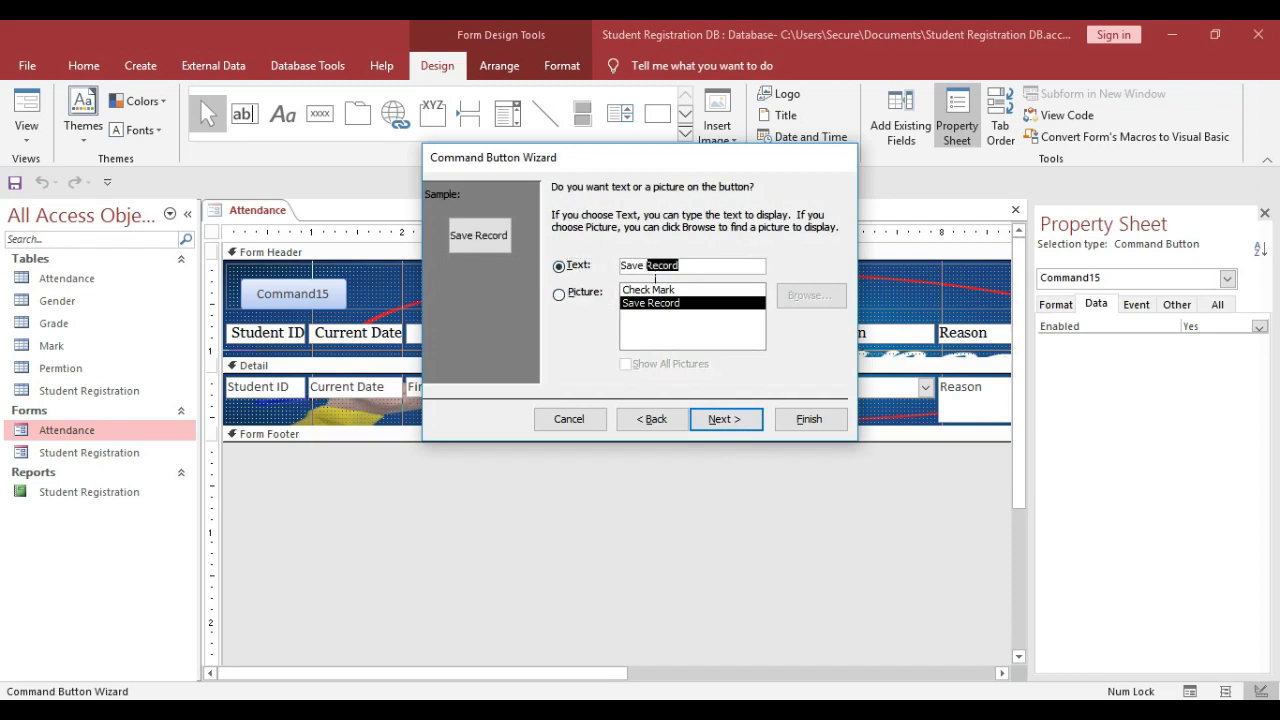
{"action": "key", "text": "BackSpace"}
{"action": "left_click", "coordinate": [742, 424]}
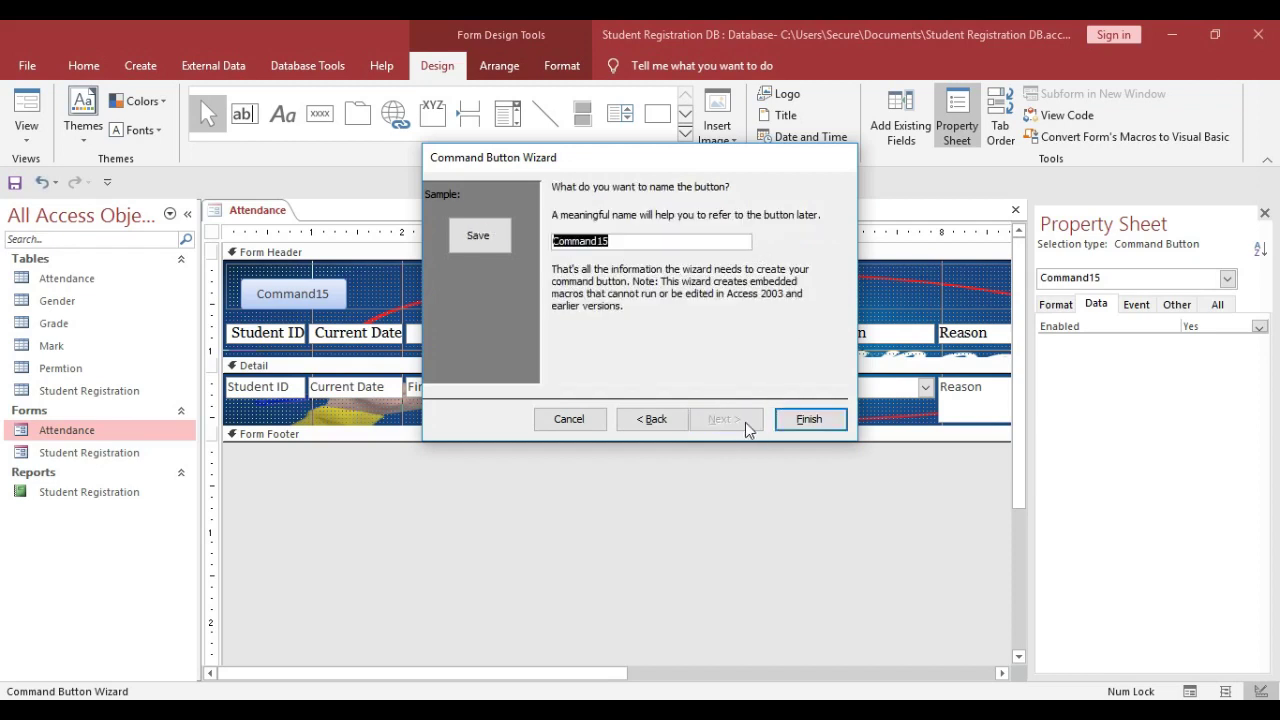
Finish creating the Save command button and widen it to extend above the Current Date label
{"action": "left_click", "coordinate": [810, 421]}
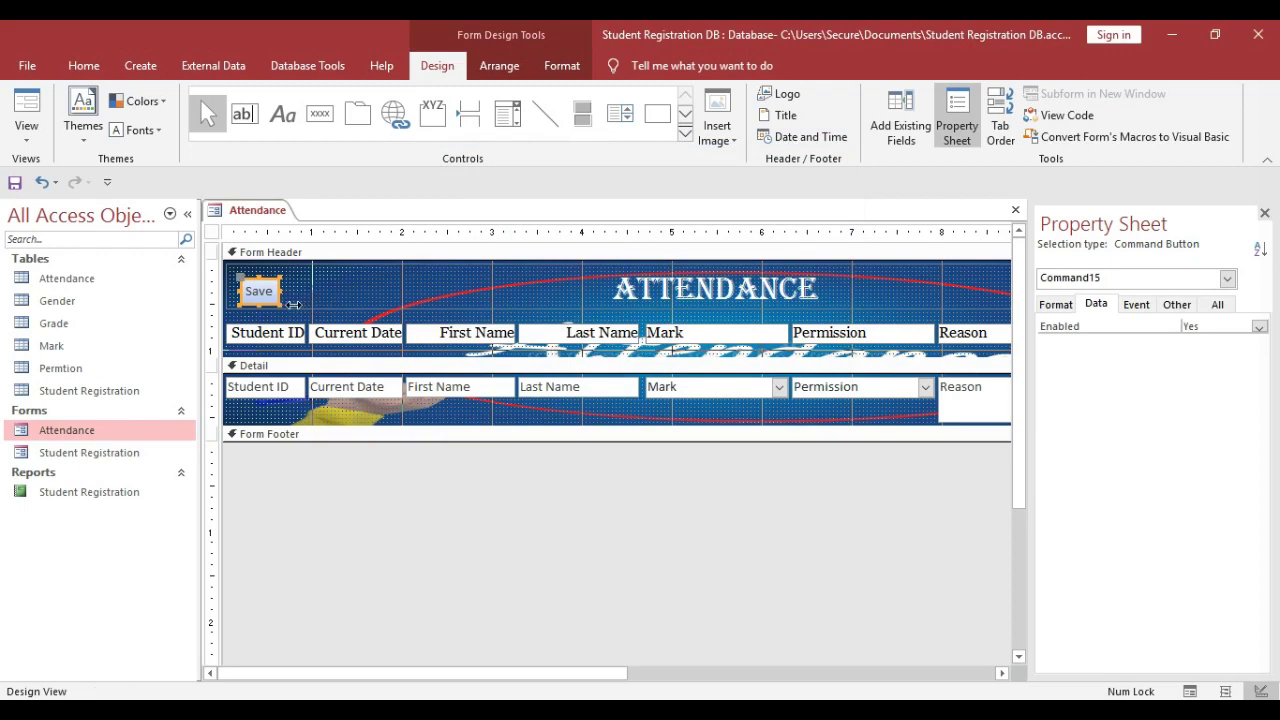
{"action": "left_click_drag", "start_coordinate": [293, 304], "coordinate": [345, 304]}
Give the Save button a bevelled shape effect and a black fill
{"action": "left_click", "coordinate": [562, 65]}
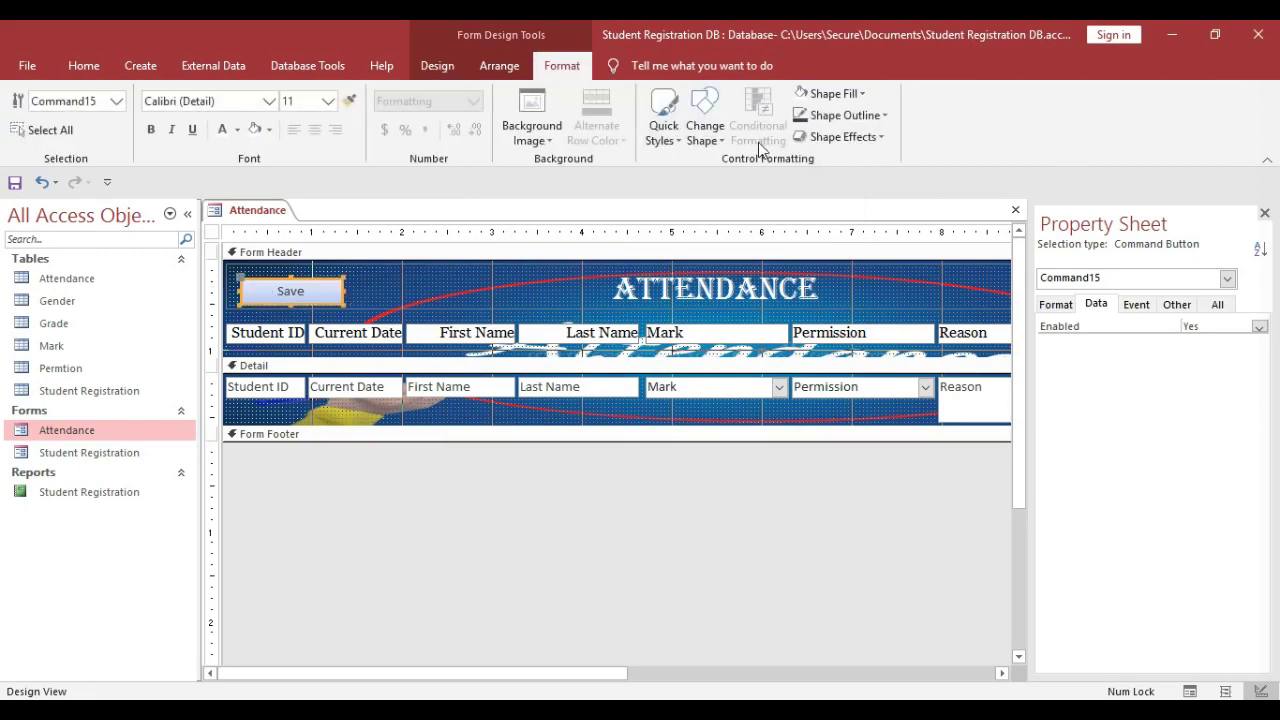
{"action": "left_click", "coordinate": [840, 137]}
{"action": "key", "text": "Escape"}
{"action": "key", "text": "Escape"}
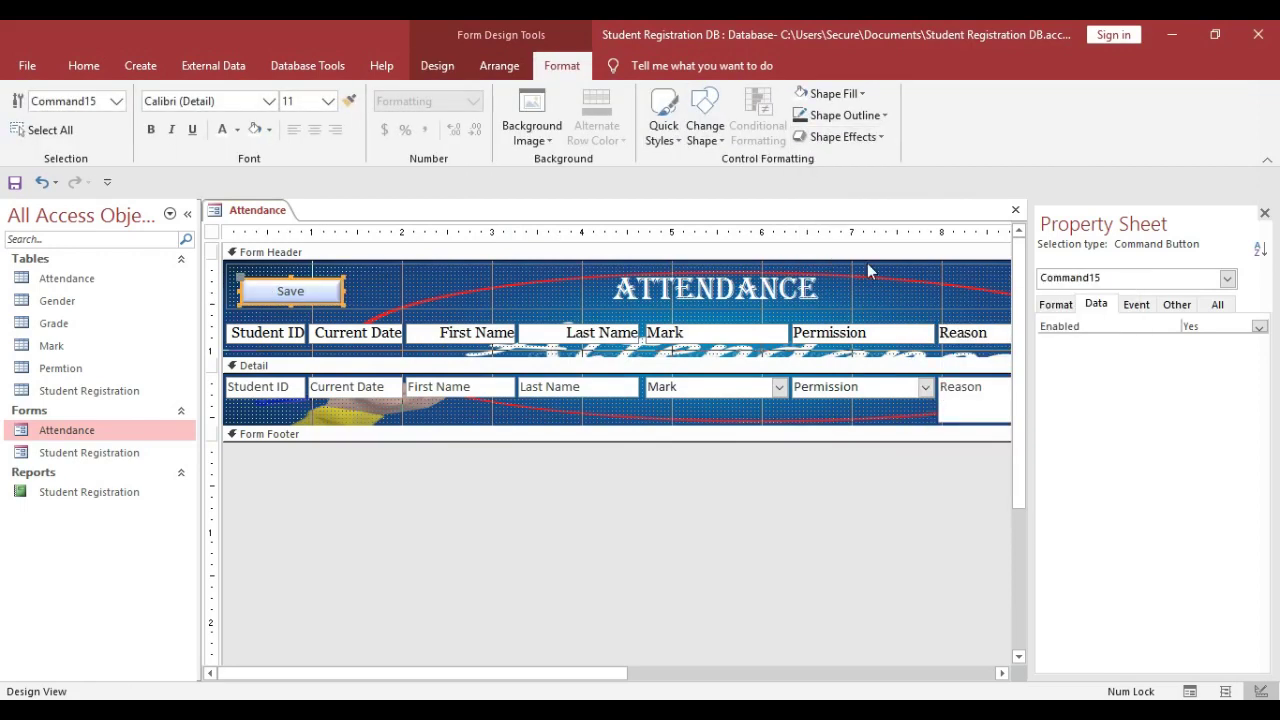
{"action": "left_click", "coordinate": [846, 116]}
{"action": "left_click", "coordinate": [830, 93]}
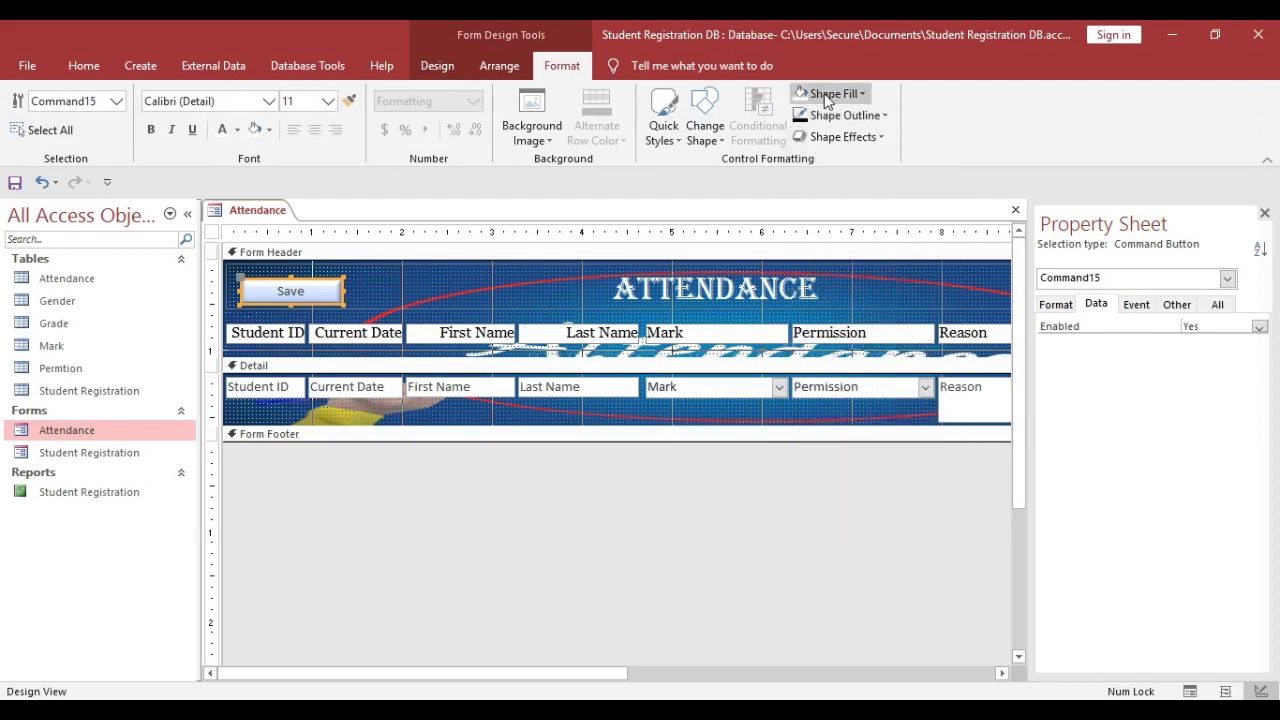
{"action": "left_click", "coordinate": [830, 93]}
{"action": "left_click", "coordinate": [817, 213]}
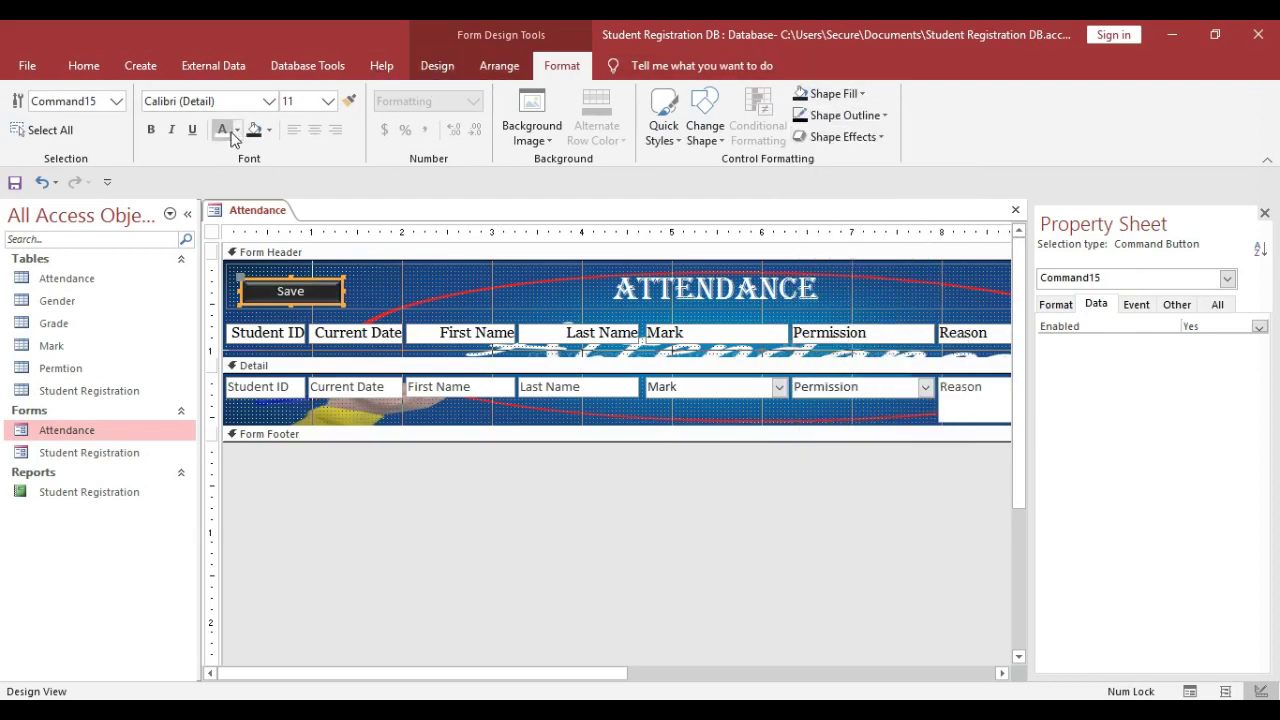
Set the Save button's text to the Georgia font at size 12
{"action": "left_click", "coordinate": [269, 101]}
{"action": "scroll", "coordinate": [325, 327], "scroll_direction": "down", "scroll_amount": 3}
{"action": "scroll", "coordinate": [264, 438], "scroll_direction": "down", "scroll_amount": 20}
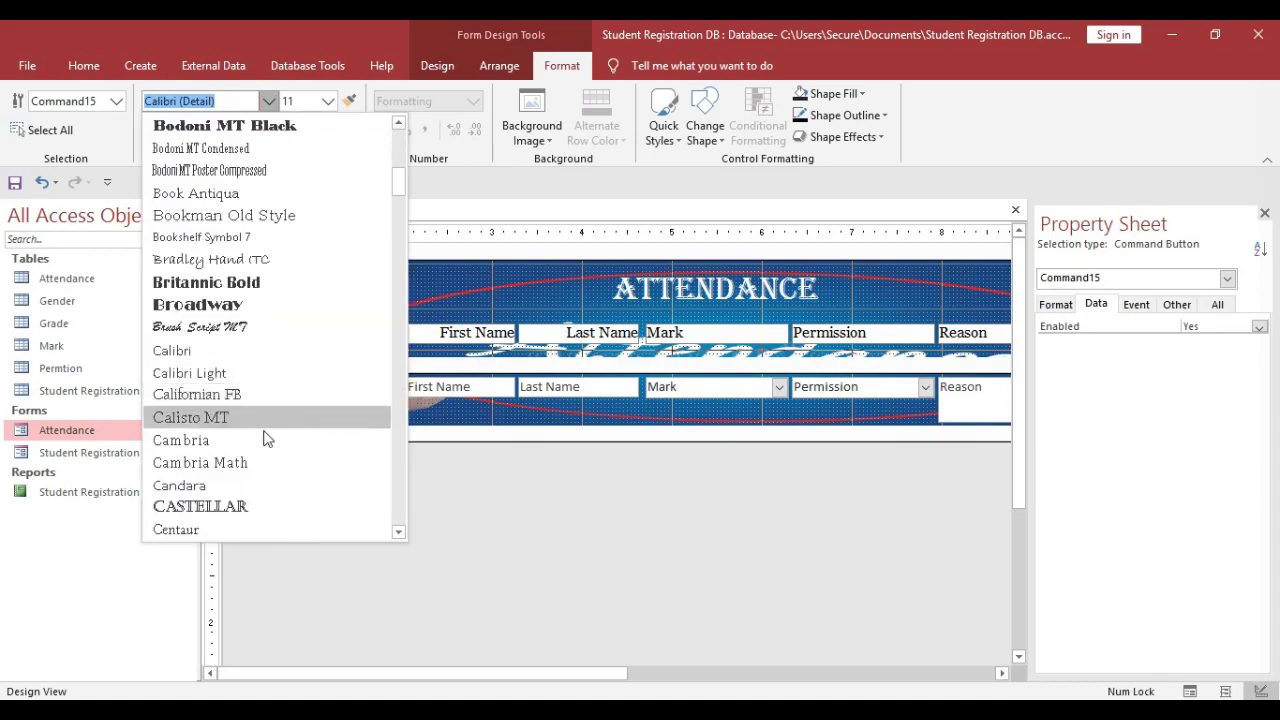
{"action": "scroll", "coordinate": [262, 440], "scroll_direction": "down", "scroll_amount": 7}
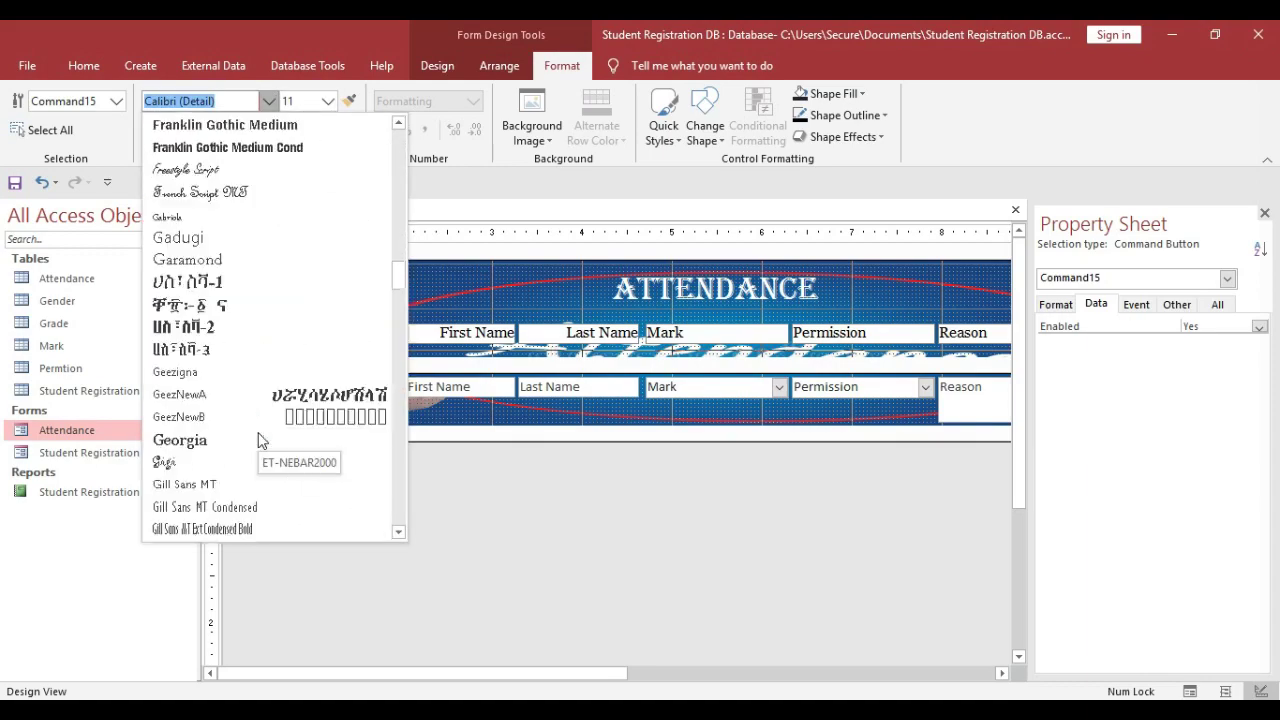
{"action": "left_click", "coordinate": [195, 301]}
{"action": "left_click", "coordinate": [328, 101]}
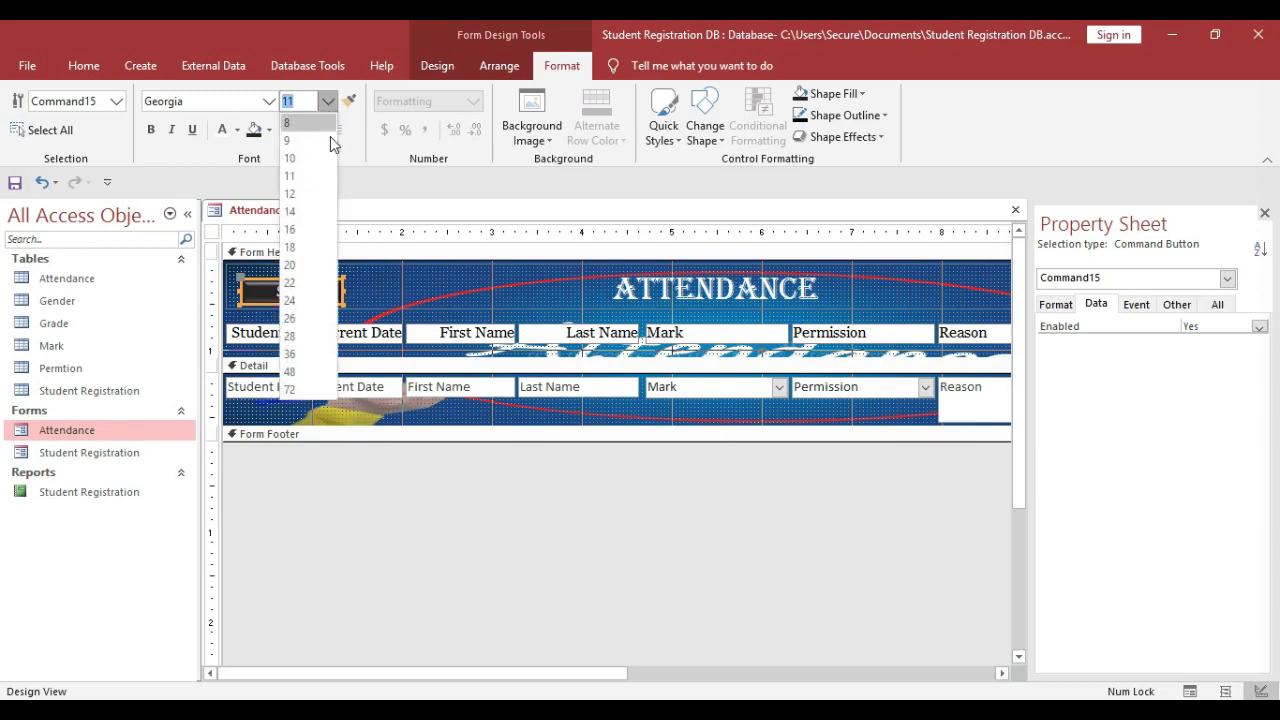
{"action": "left_click", "coordinate": [303, 195]}
{"action": "left_click", "coordinate": [420, 291]}
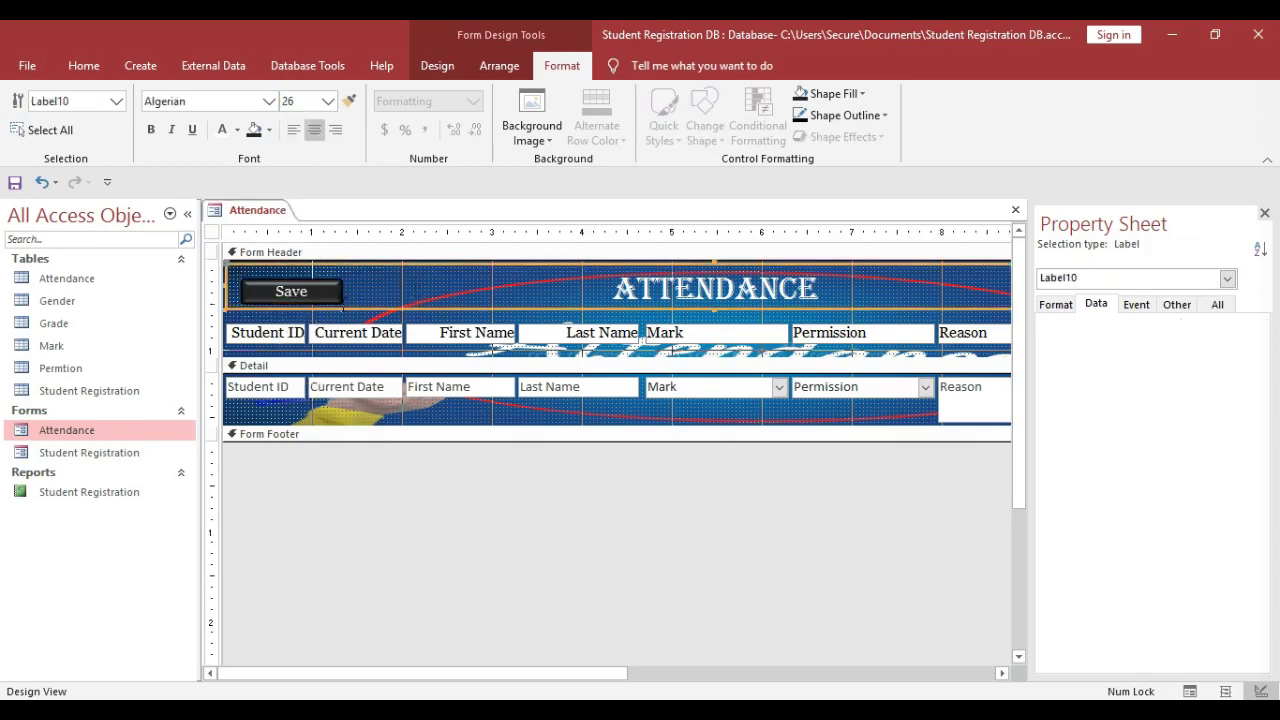
{"action": "left_click", "coordinate": [378, 476]}
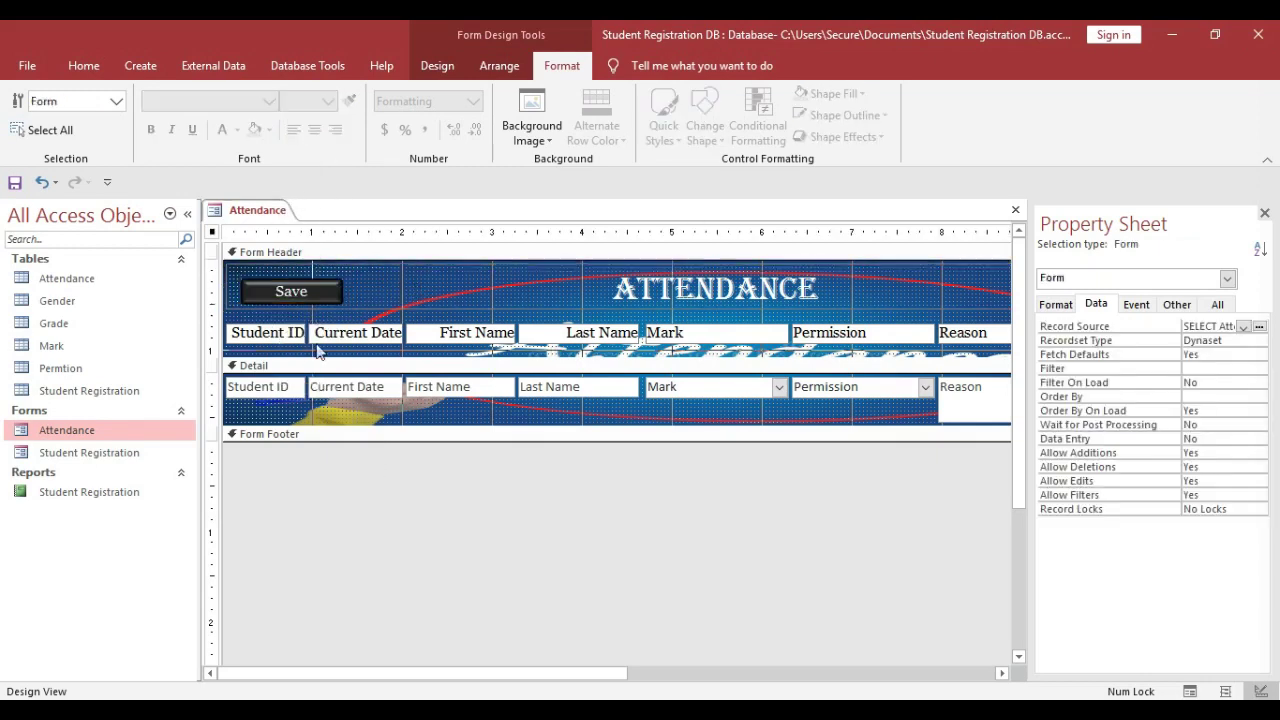
Save and close the Attendance form's design and reopen the form in Form View
{"action": "right_click", "coordinate": [262, 211]}
{"action": "left_click", "coordinate": [281, 243]}
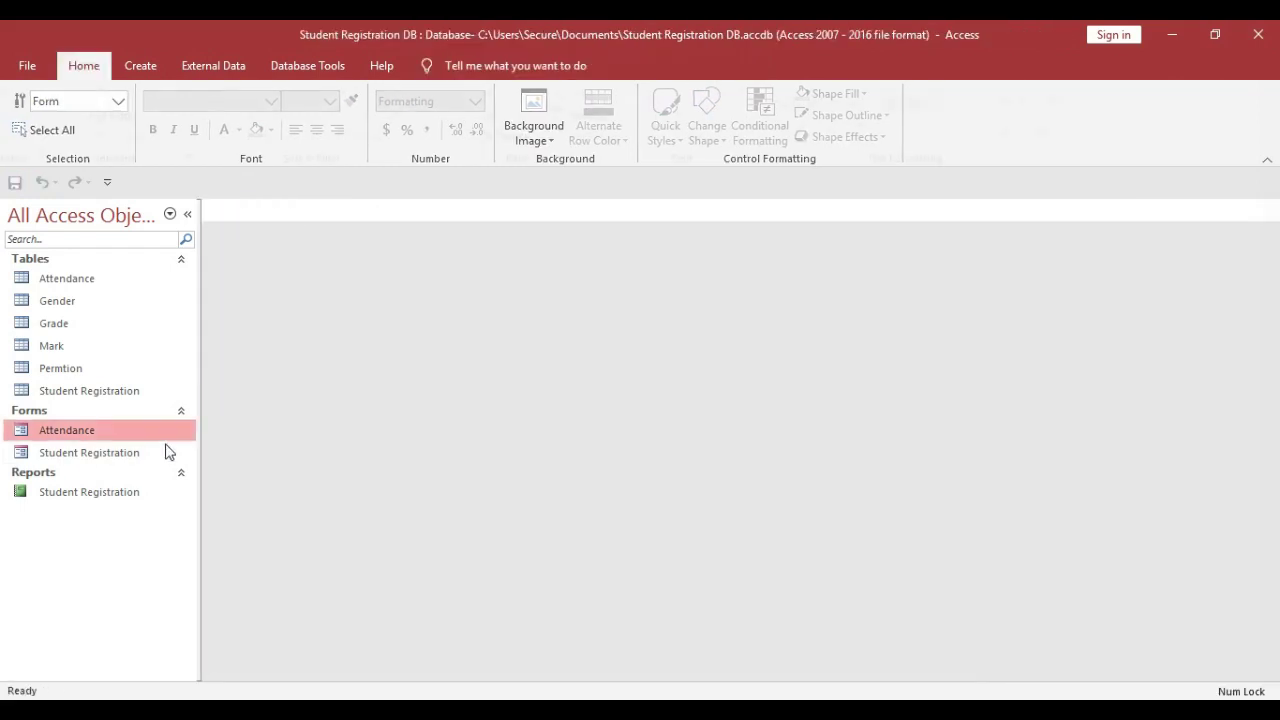
{"action": "double_click", "coordinate": [151, 437]}
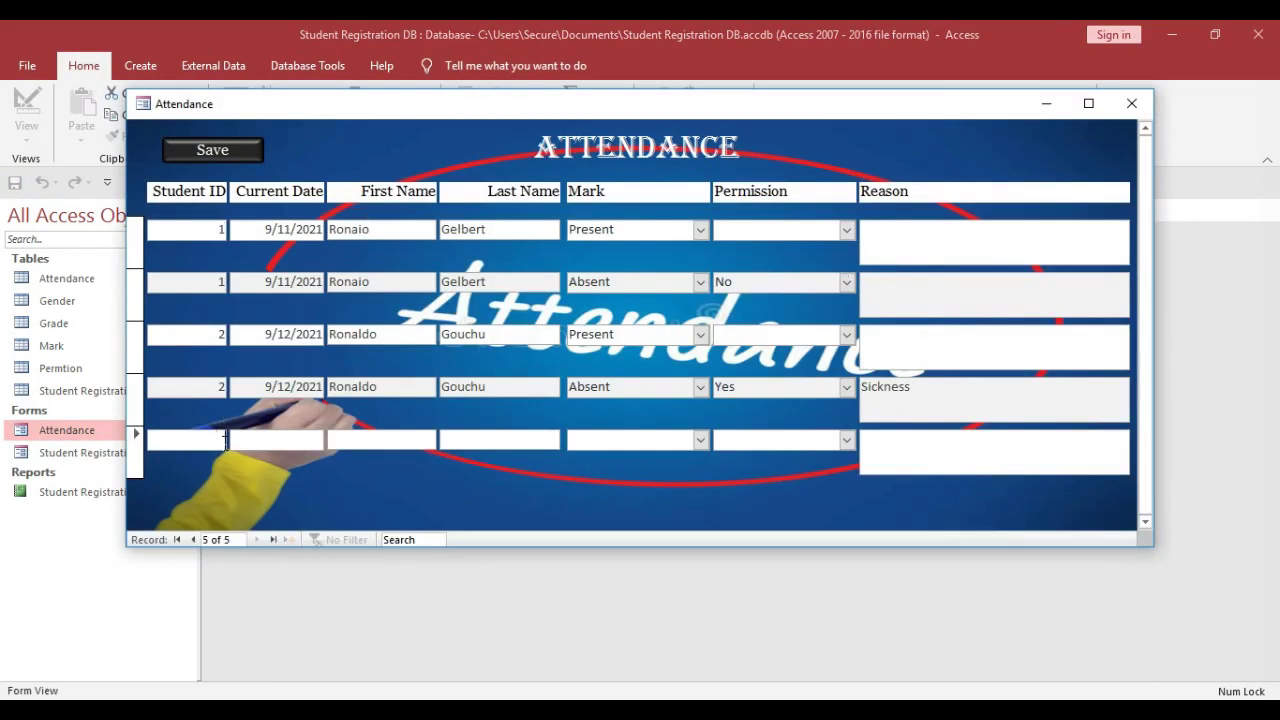
Fill in the fifth attendance record with Student ID 1, Current Date 9/14/2021 and Mark Present
{"action": "type", "text": "1"}
{"action": "left_click", "coordinate": [316, 441]}
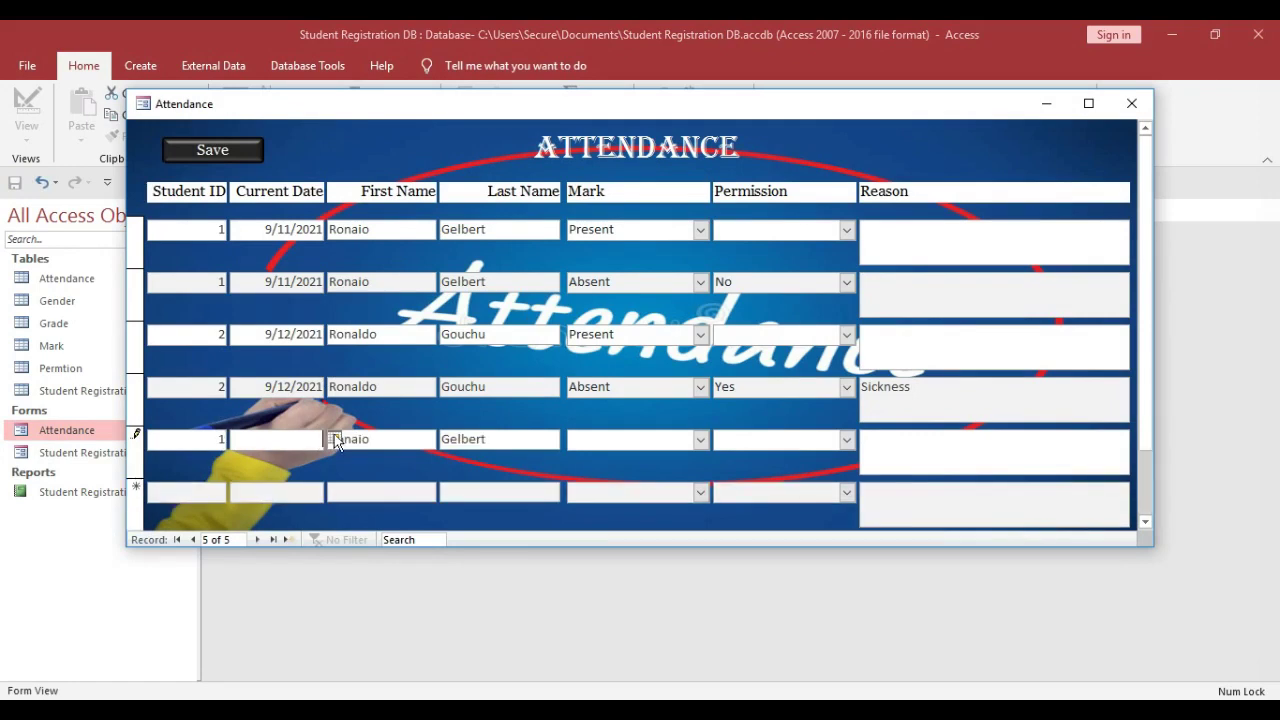
{"action": "left_click", "coordinate": [334, 440]}
{"action": "left_click", "coordinate": [257, 580]}
{"action": "left_click", "coordinate": [530, 439]}
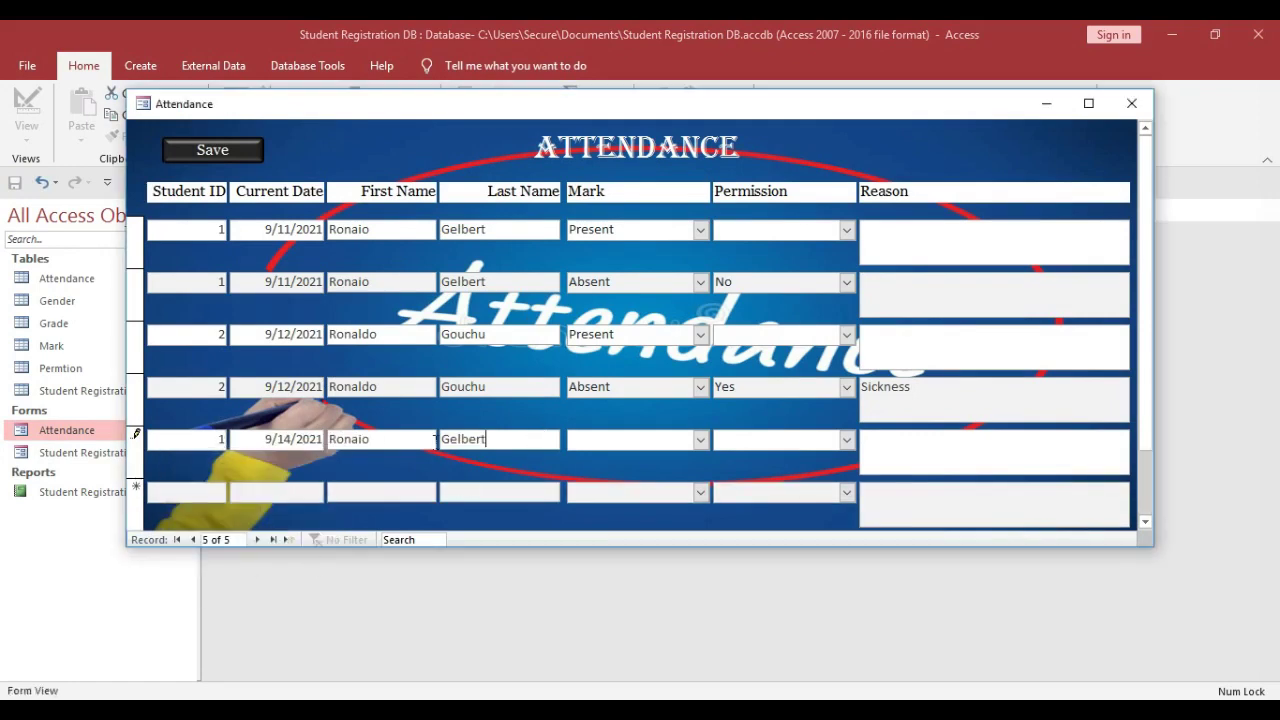
{"action": "left_click", "coordinate": [662, 440]}
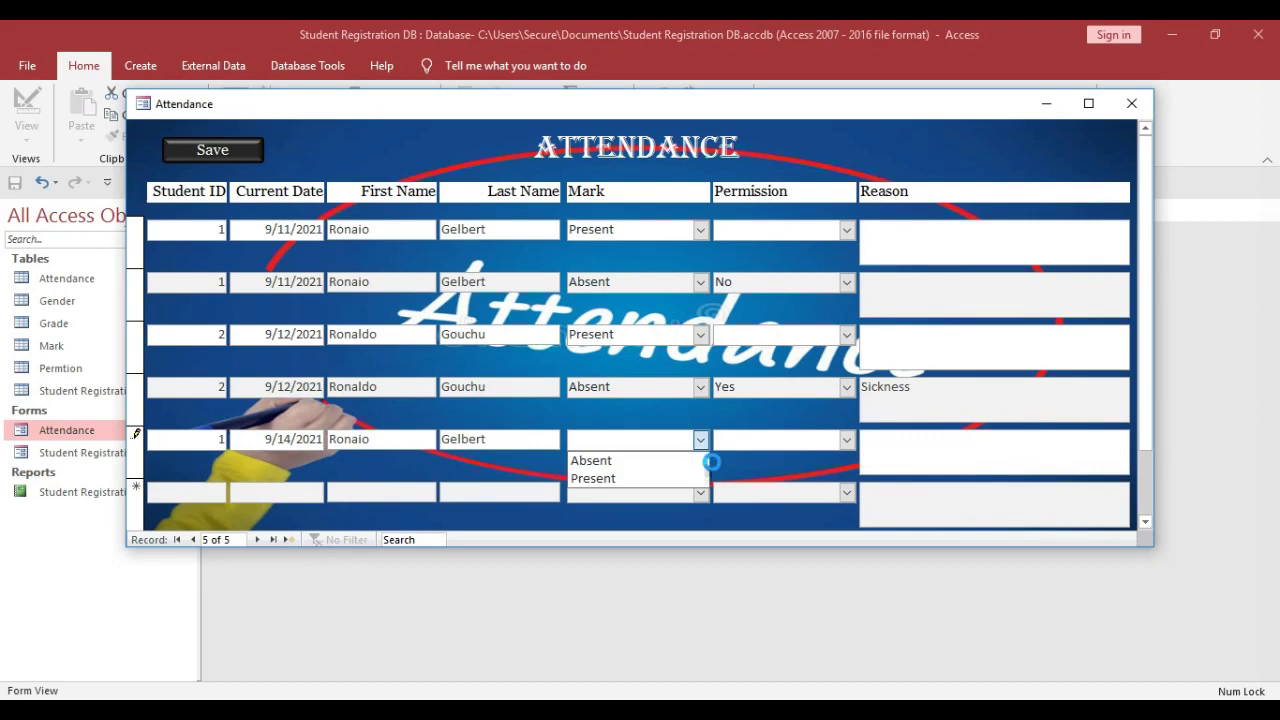
{"action": "left_click", "coordinate": [613, 479]}
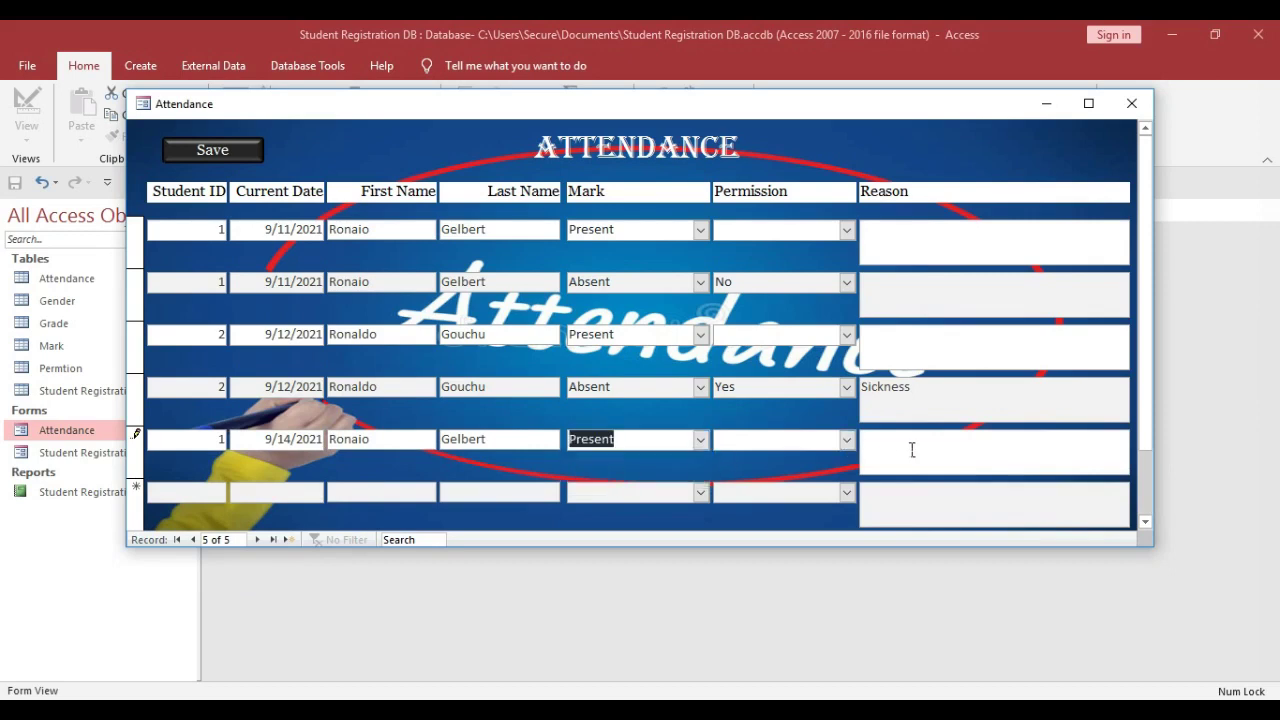
Fill in the sixth attendance record with Student ID 2, Current Date 9/14/2021, Mark Absent and Permission No, and save the record
{"action": "left_click", "coordinate": [222, 491]}
{"action": "type", "text": "2"}
{"action": "left_click", "coordinate": [306, 498]}
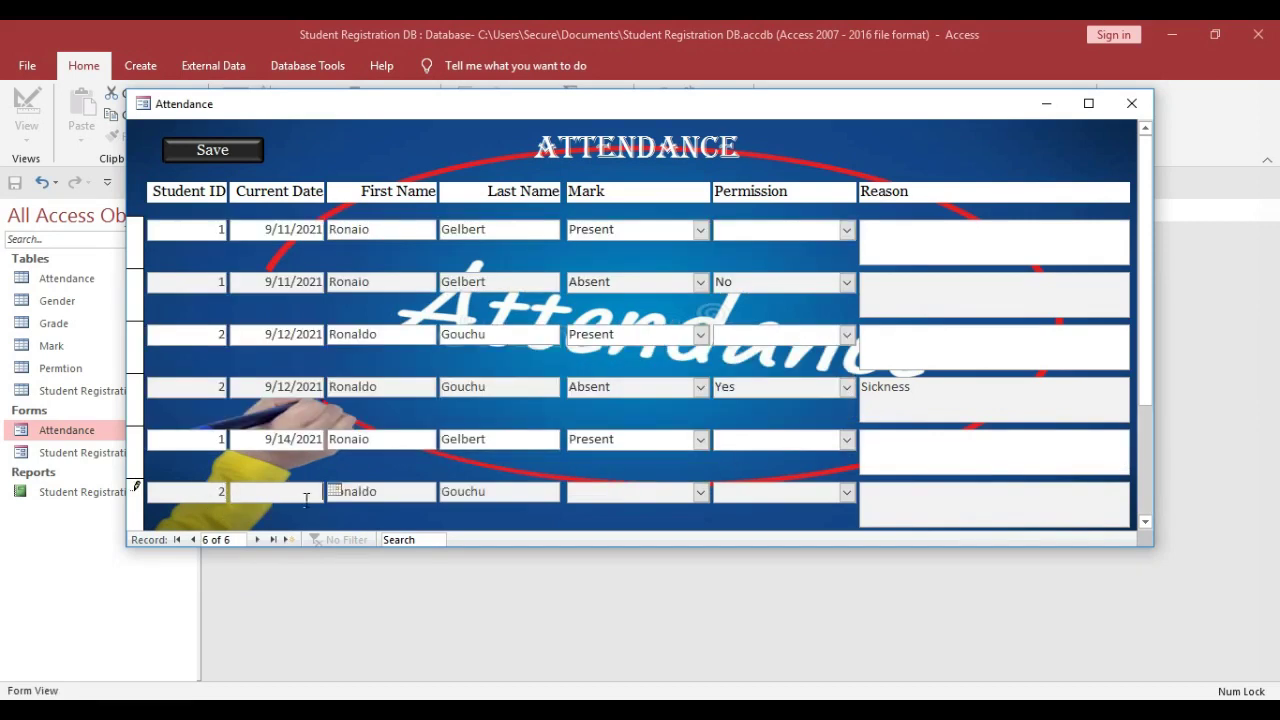
{"action": "left_click", "coordinate": [332, 492]}
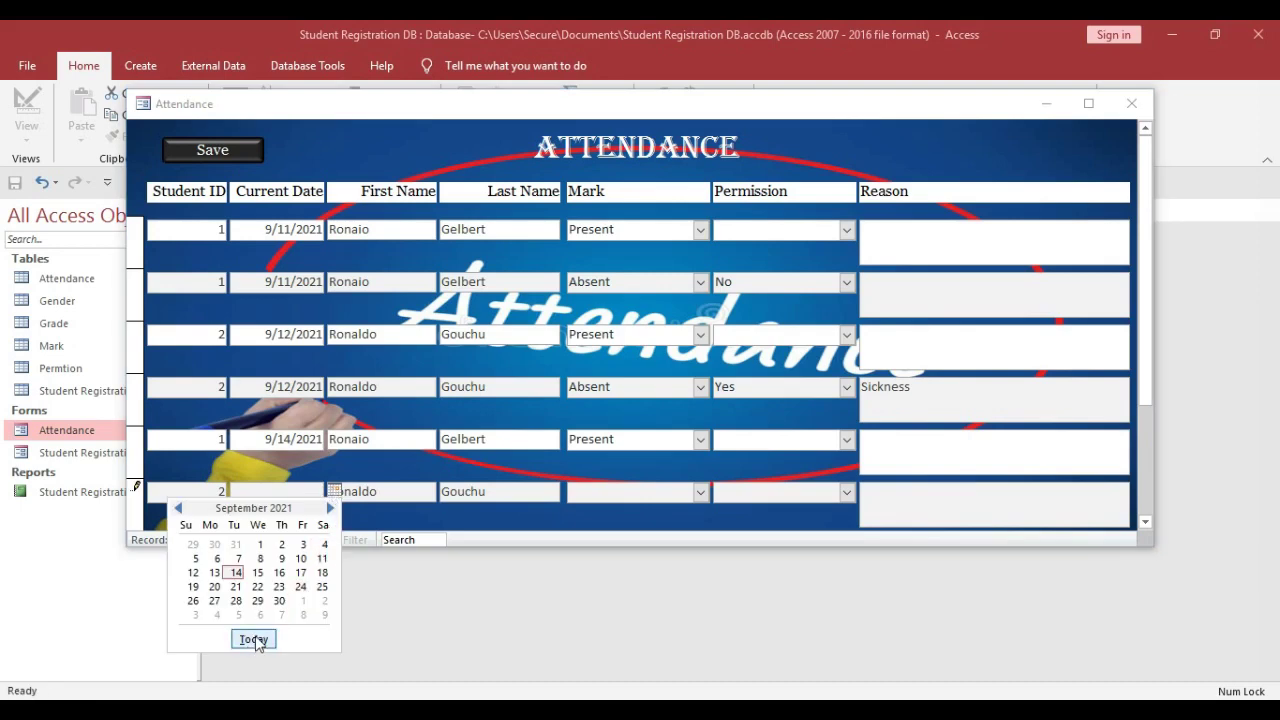
{"action": "left_click", "coordinate": [254, 638]}
{"action": "left_click", "coordinate": [698, 494]}
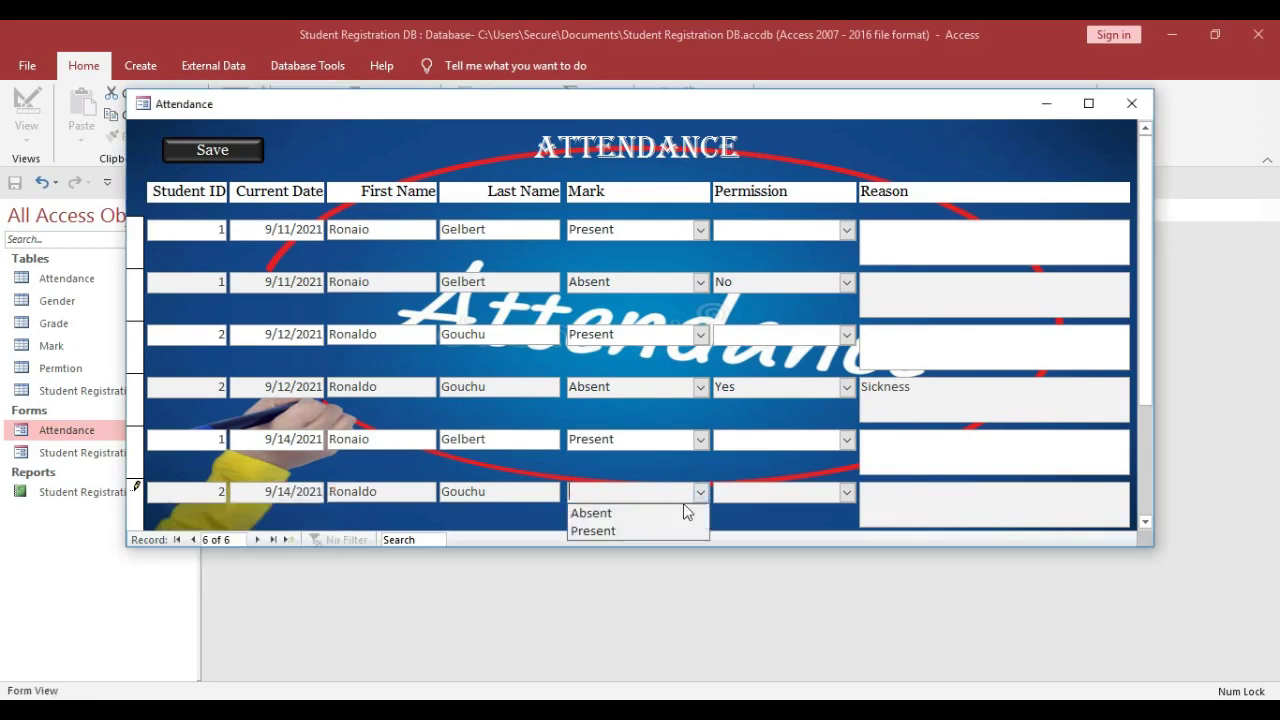
{"action": "left_click", "coordinate": [600, 512]}
{"action": "left_click", "coordinate": [781, 493]}
{"action": "left_click", "coordinate": [847, 493]}
{"action": "left_click", "coordinate": [745, 530]}
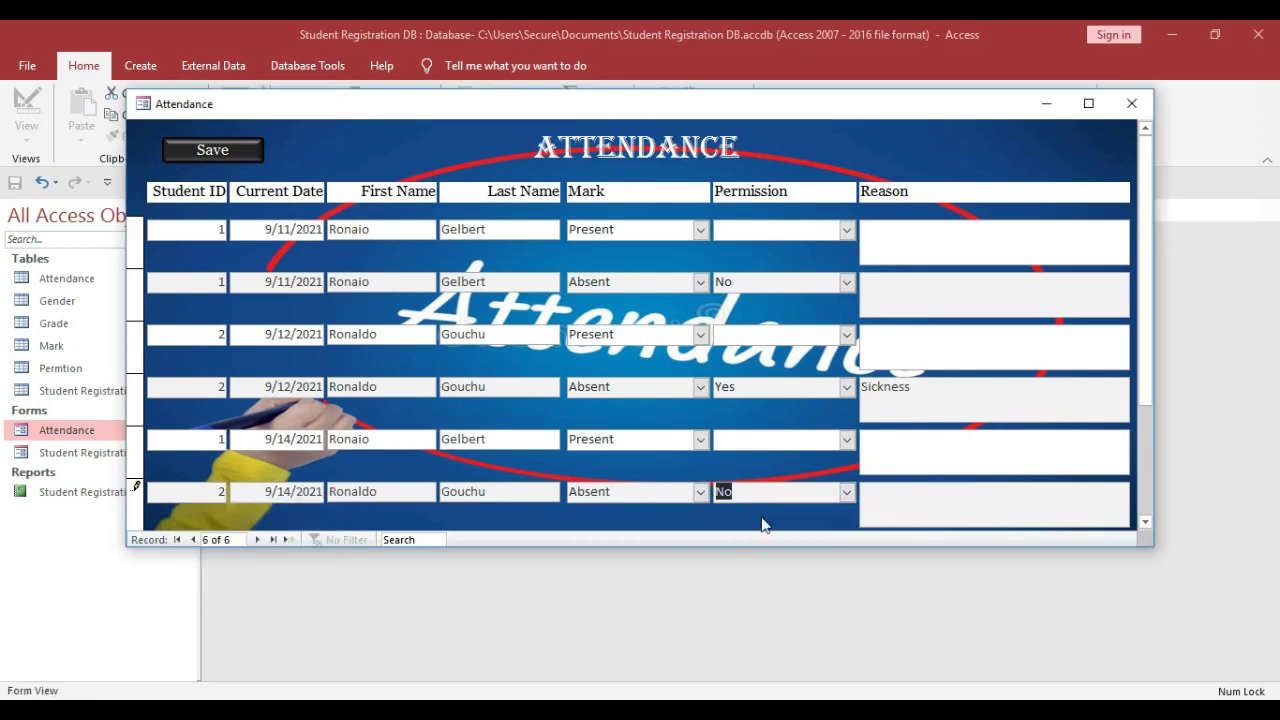
{"action": "left_click", "coordinate": [924, 497]}
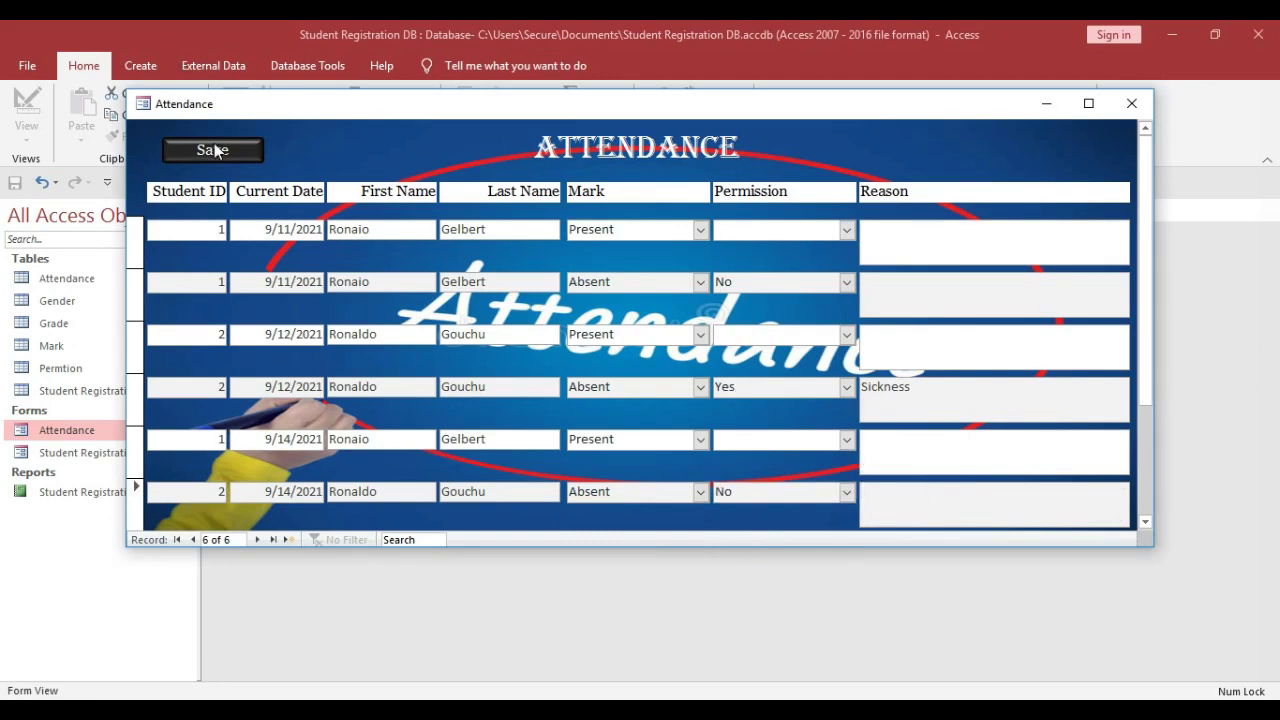